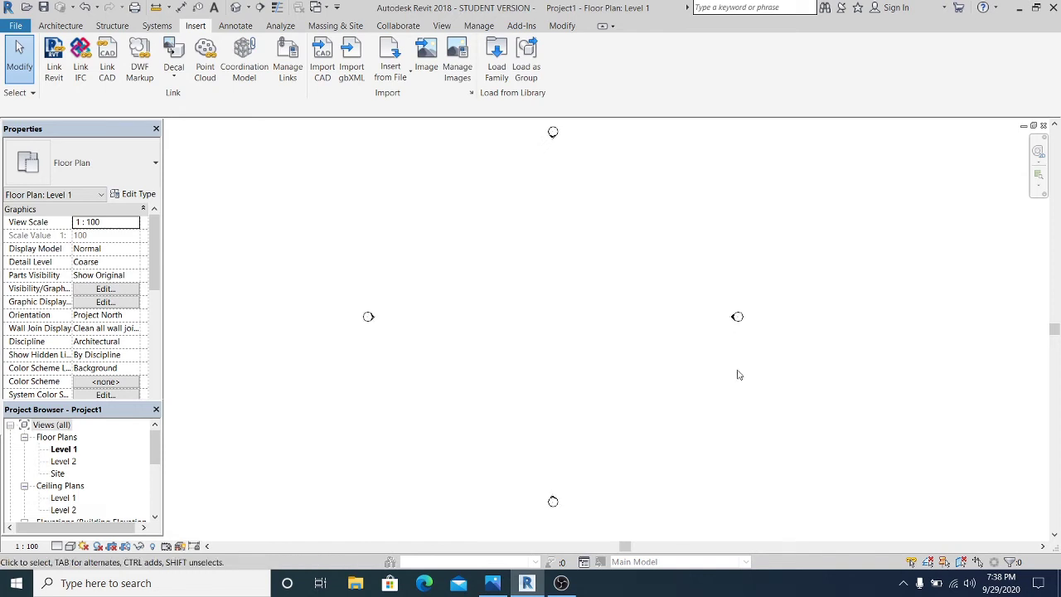
Step: Switch to Photos and compare the curved wooden furniture photo with the rendered modular furniture image
middle_drag(657, 367, 663, 348)
click(492, 583)
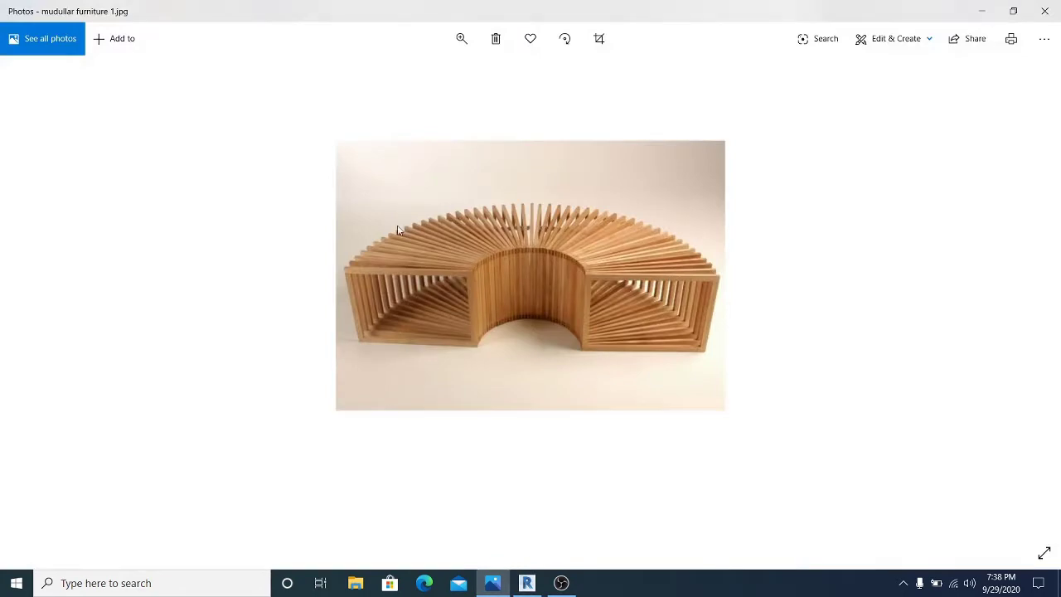
key(Right)
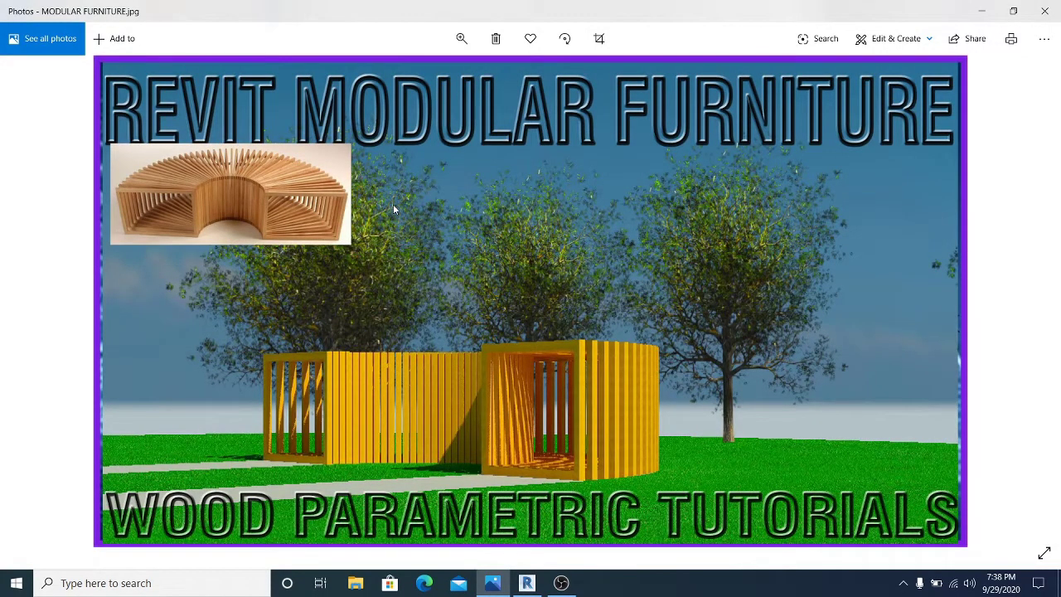
key(Left)
key(Right)
key(Left)
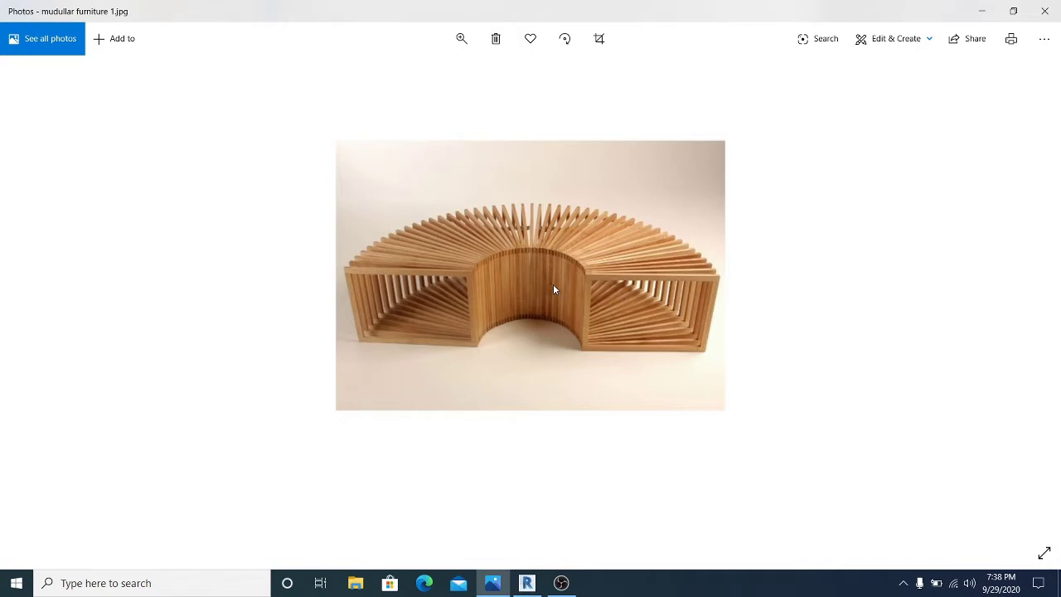
key(Right)
key(Left)
click(981, 11)
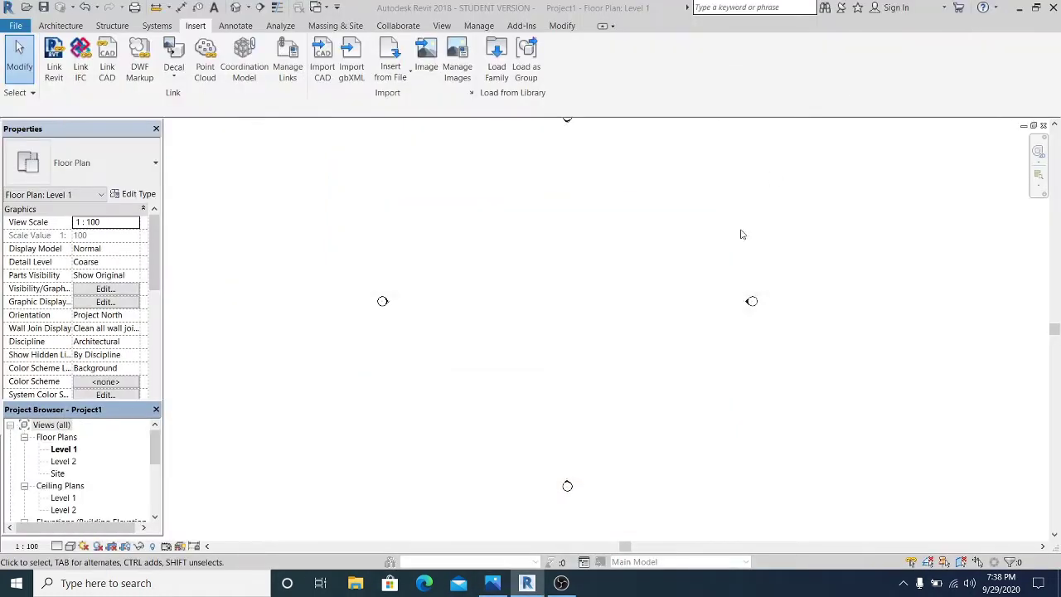
Step: In Revit, draw a horizontal and a vertical reference plane through the opposite elevation markers, crossing at the middle of the Level 1 plan
middle_drag(643, 317, 578, 327)
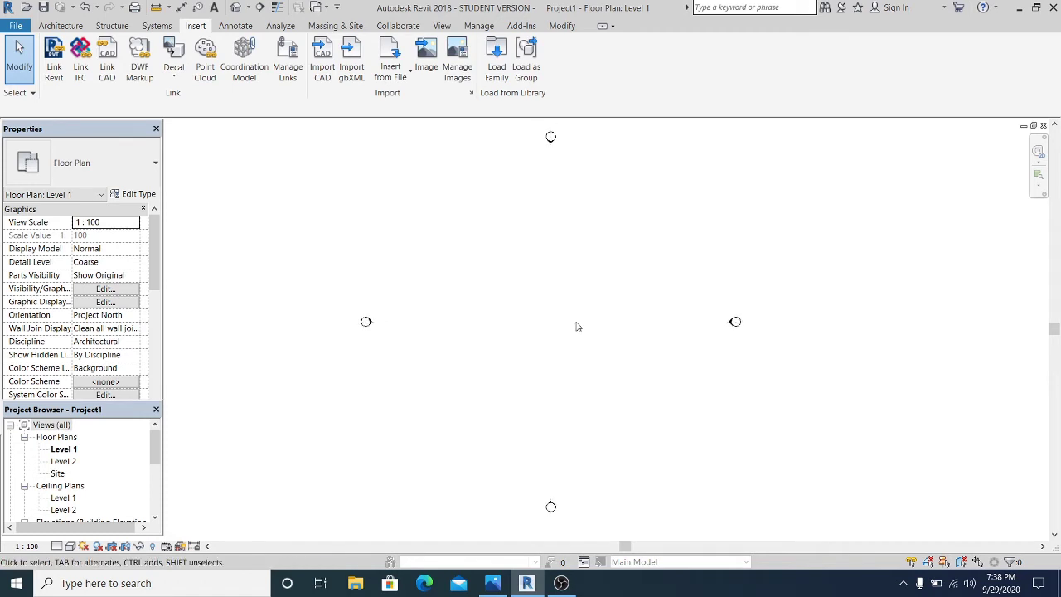
middle_drag(578, 326, 551, 346)
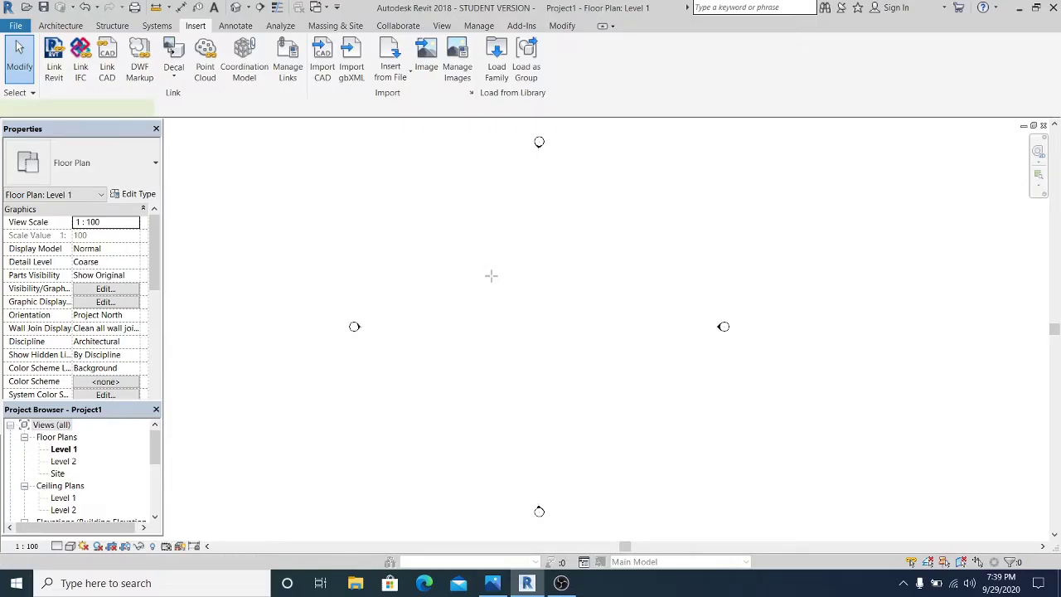
key(r)
key(p)
click(338, 327)
click(751, 326)
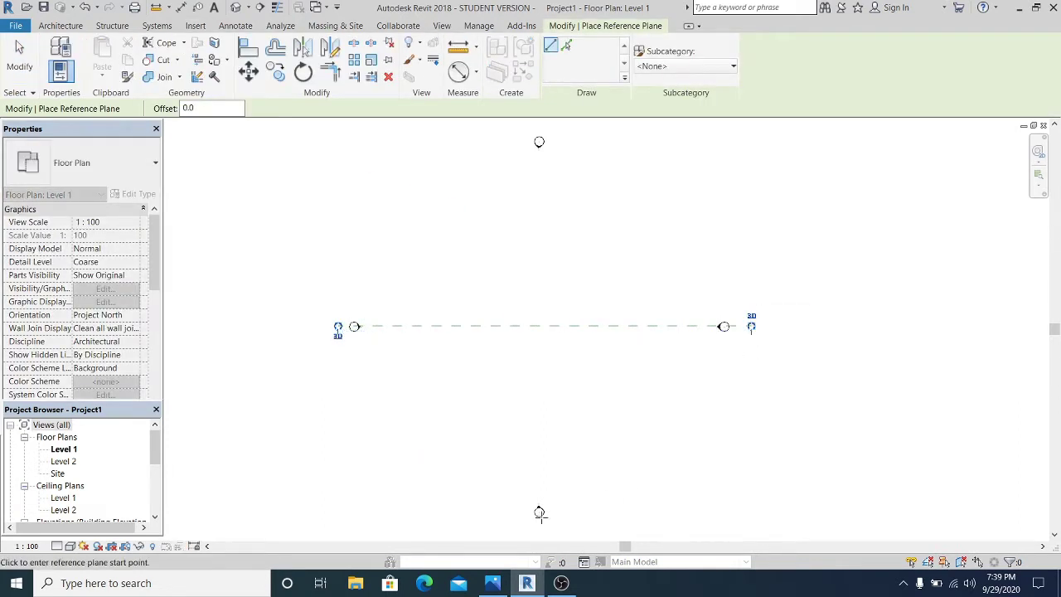
click(539, 512)
click(540, 137)
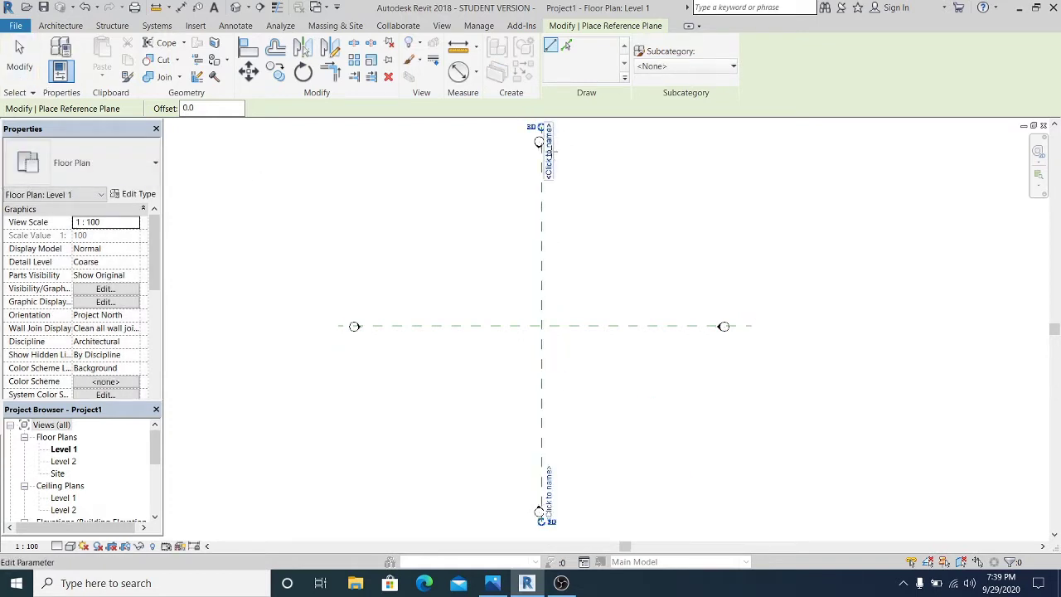
key(Escape)
key(Escape)
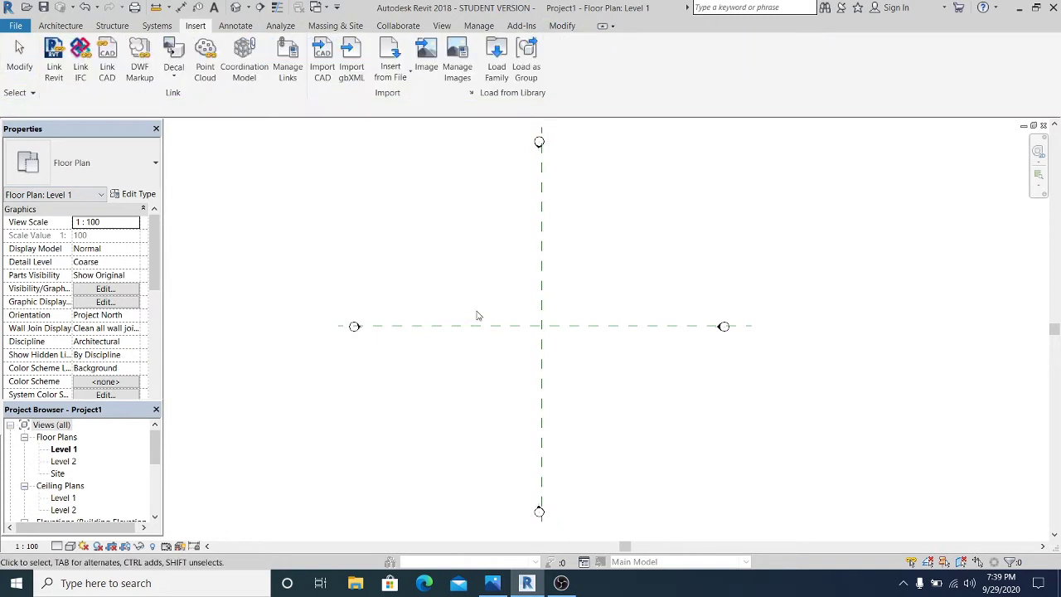
Step: Check the furniture photo once more and start a new in-place mass with the default name on Level 1
middle_drag(487, 320, 561, 333)
scroll(520, 344, down, 1)
scroll(525, 334, up, 1)
scroll(537, 330, up, 1)
middle_drag(600, 228, 597, 240)
click(332, 25)
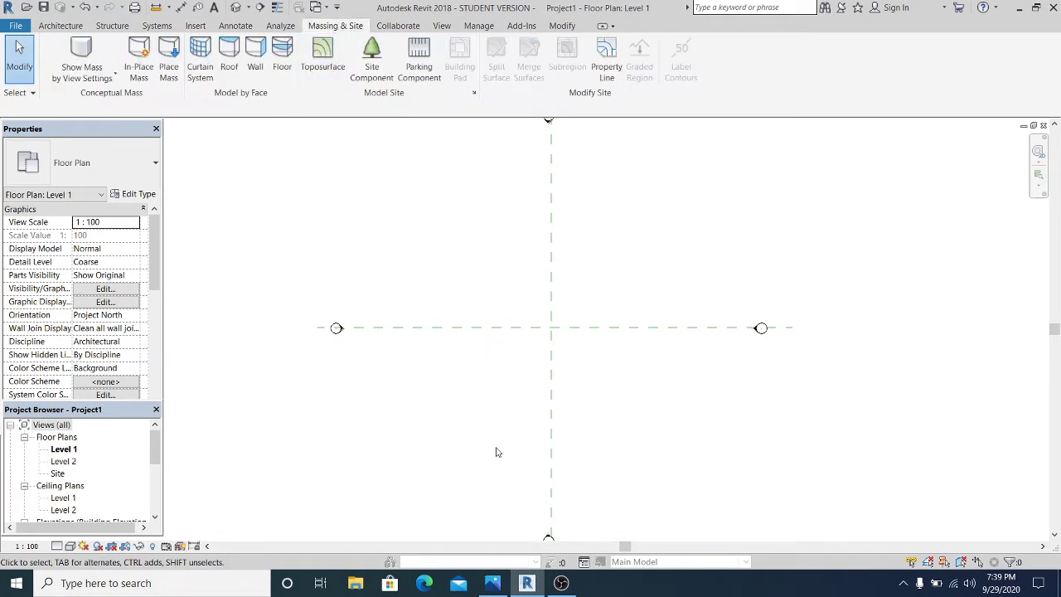
click(492, 582)
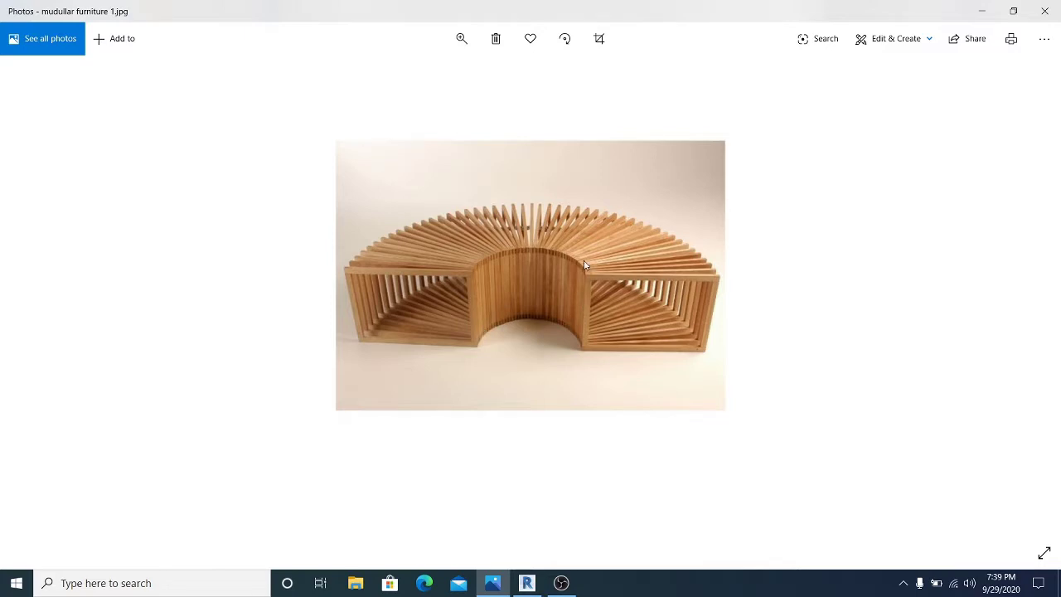
click(981, 10)
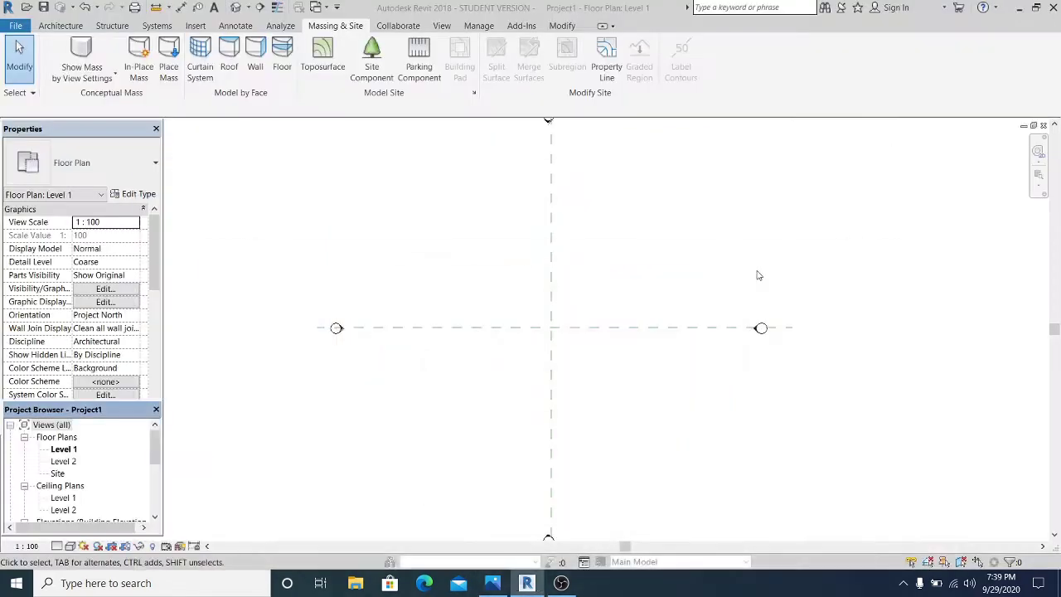
click(138, 66)
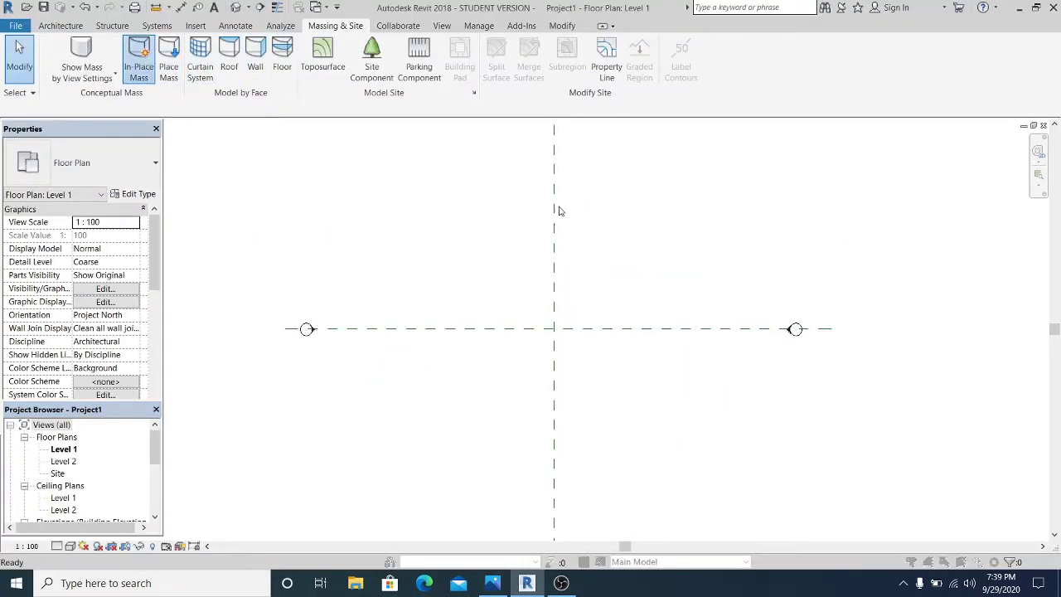
click(543, 319)
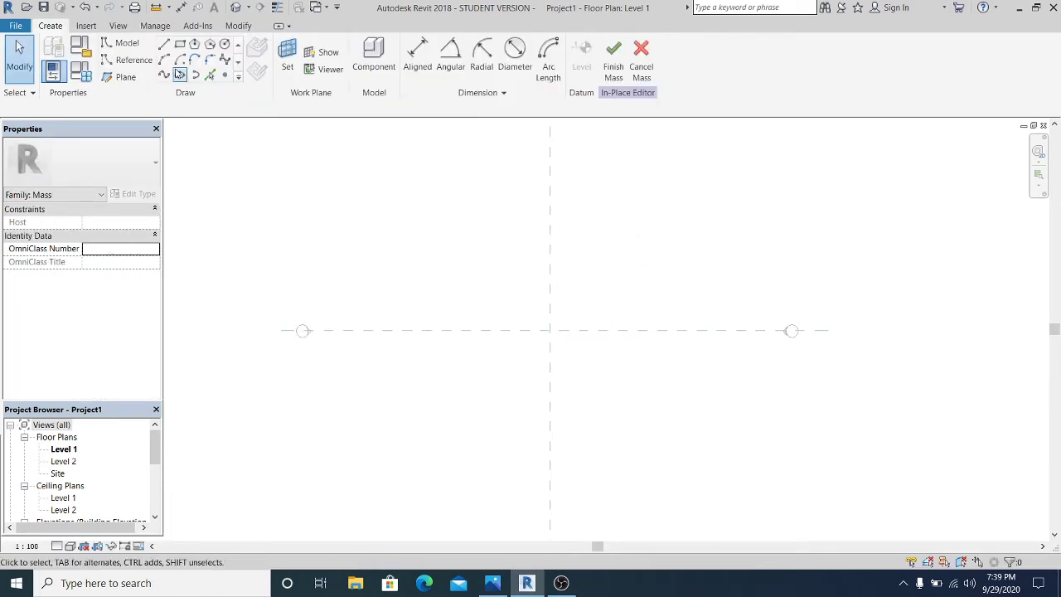
Step: Draw a 180° arc with a radius of about 8000, centred on the reference plane intersection and opening downward
click(180, 59)
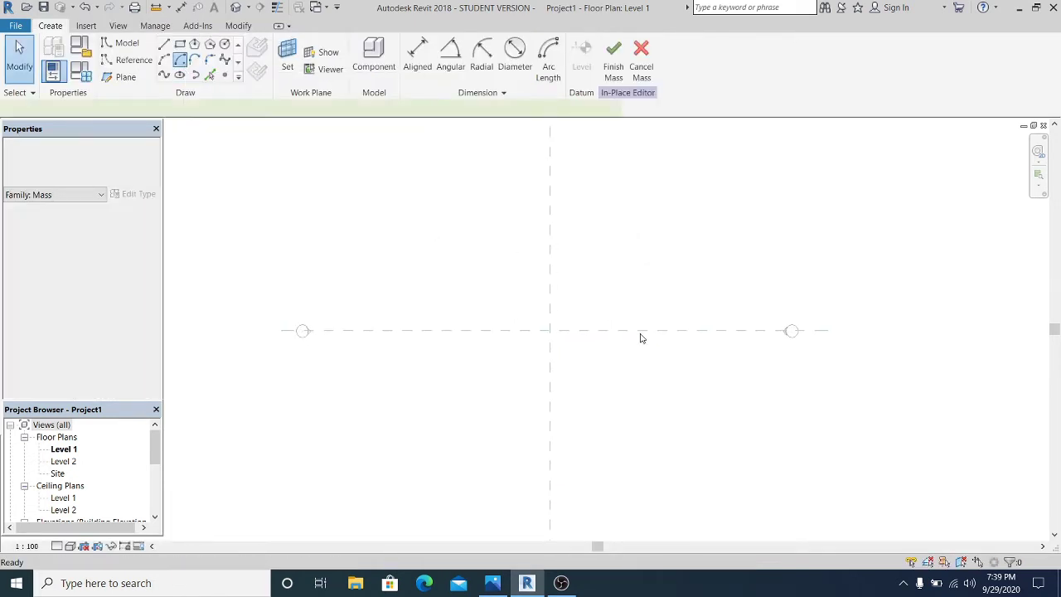
click(550, 330)
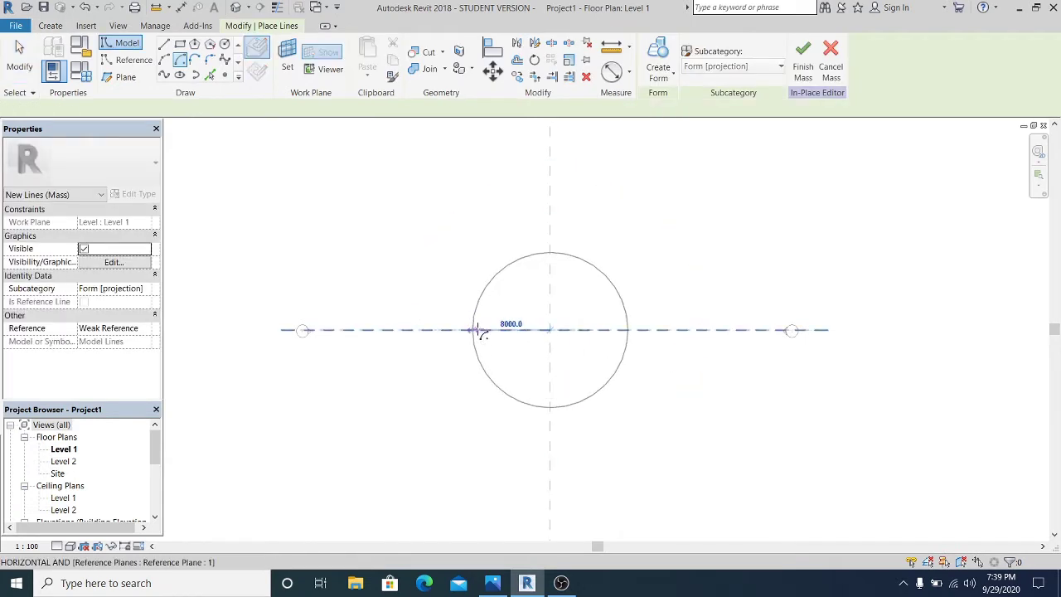
click(478, 330)
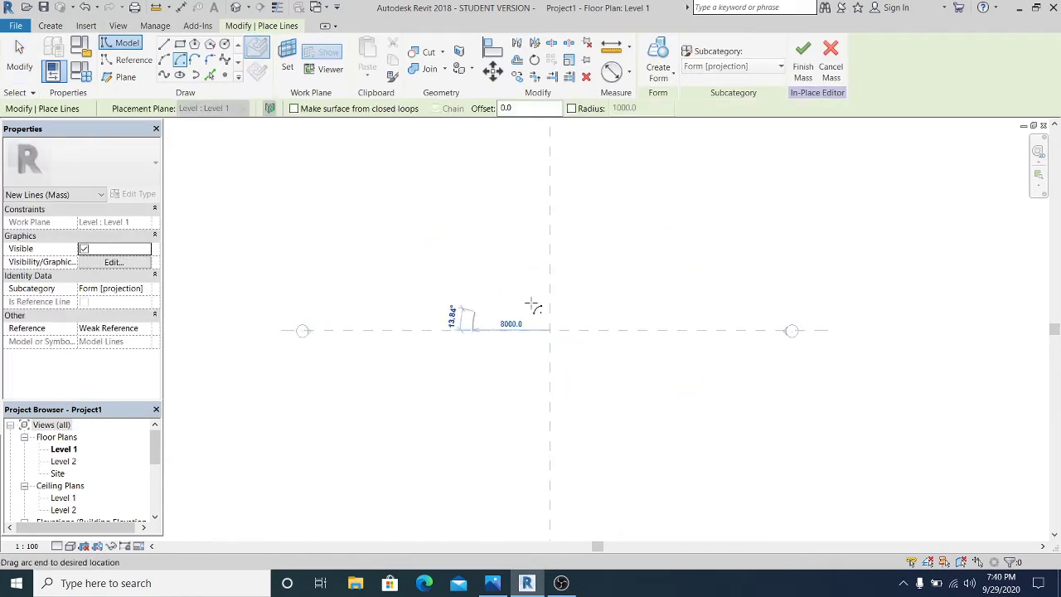
click(627, 330)
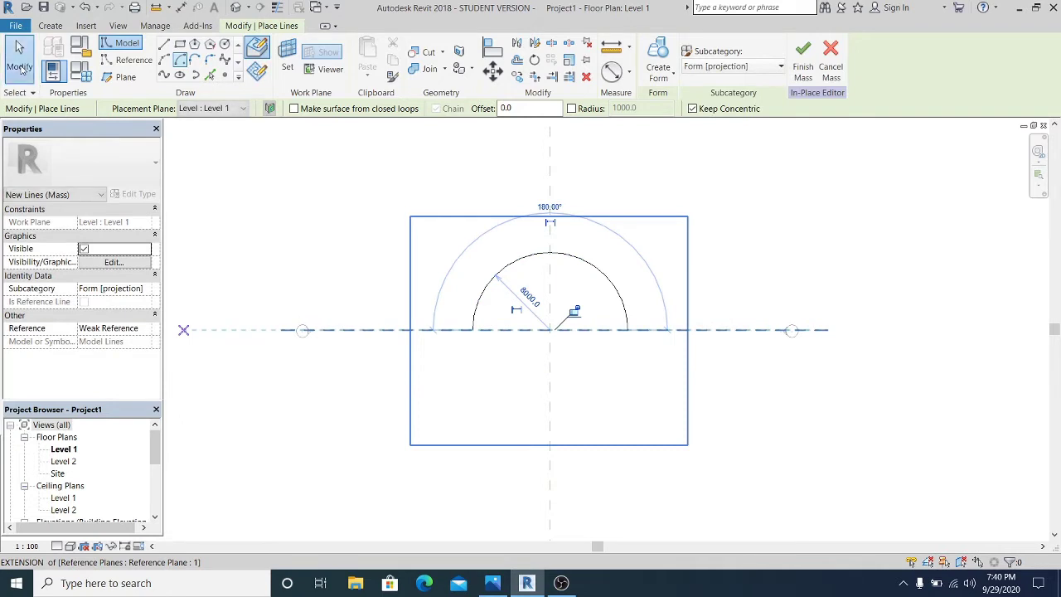
key(Escape)
key(Escape)
Step: Set the semicircular arc's radius to 3800
scroll(569, 256, up, 1)
click(572, 270)
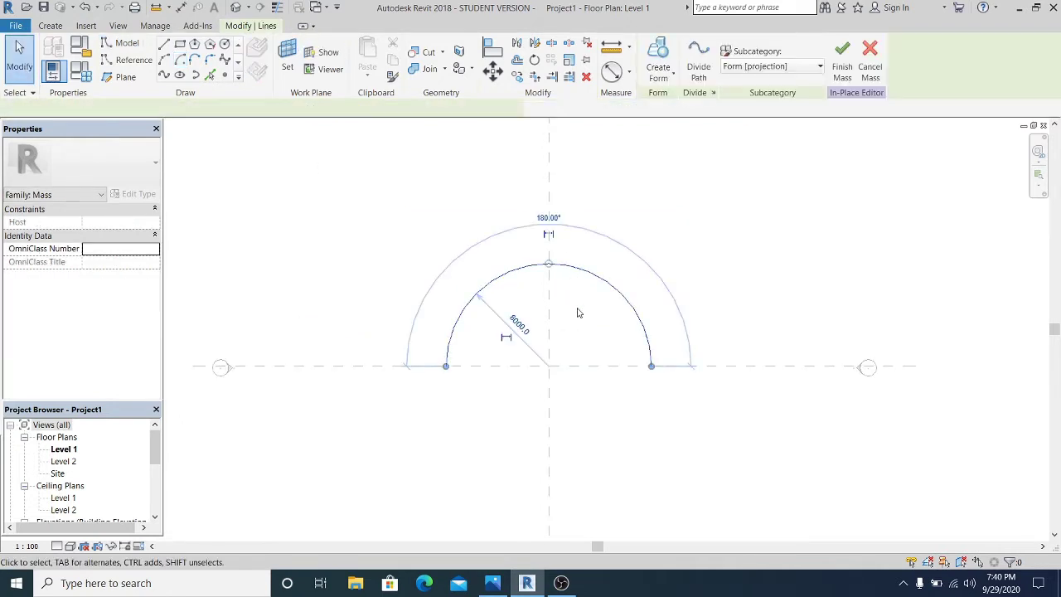
click(522, 325)
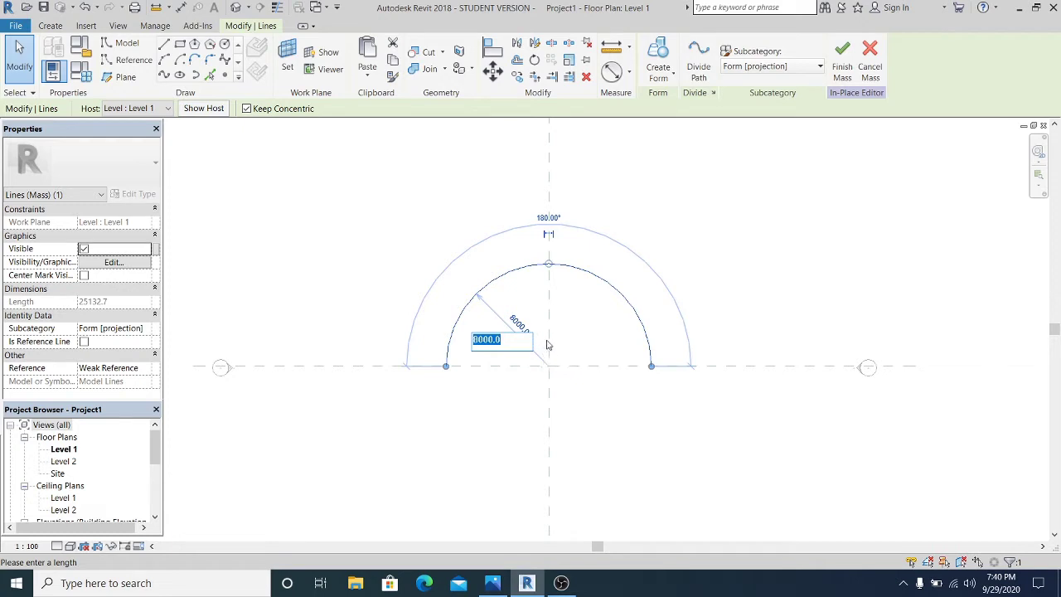
text(3000)
key(Return)
scroll(531, 375, up, 3)
click(471, 445)
scroll(551, 374, up, 4)
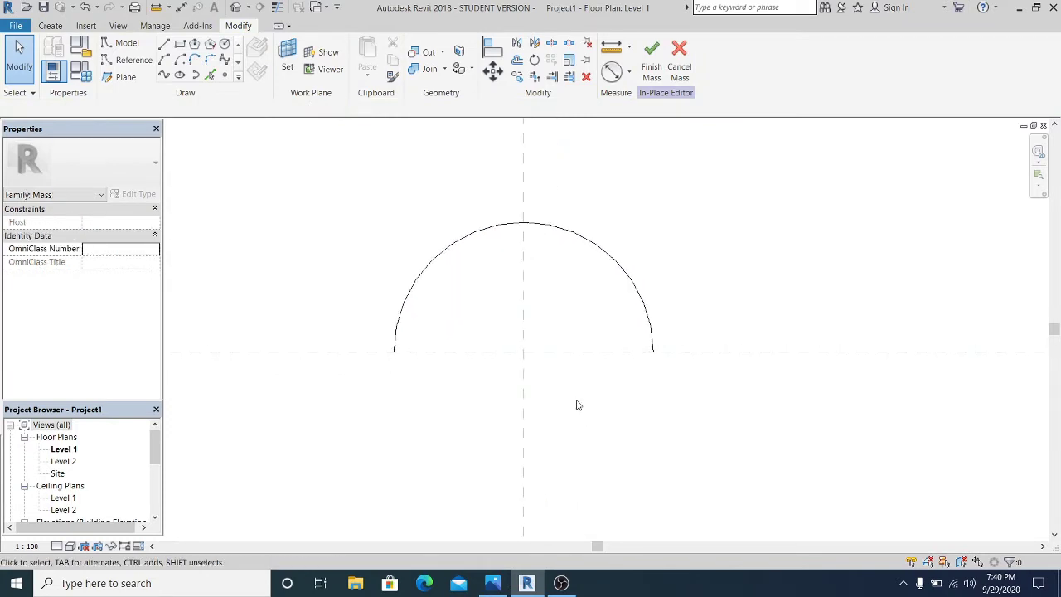
Step: Inspect the level heights in the South elevation and return to the Level 1 floor plan
scroll(586, 338, down, 2)
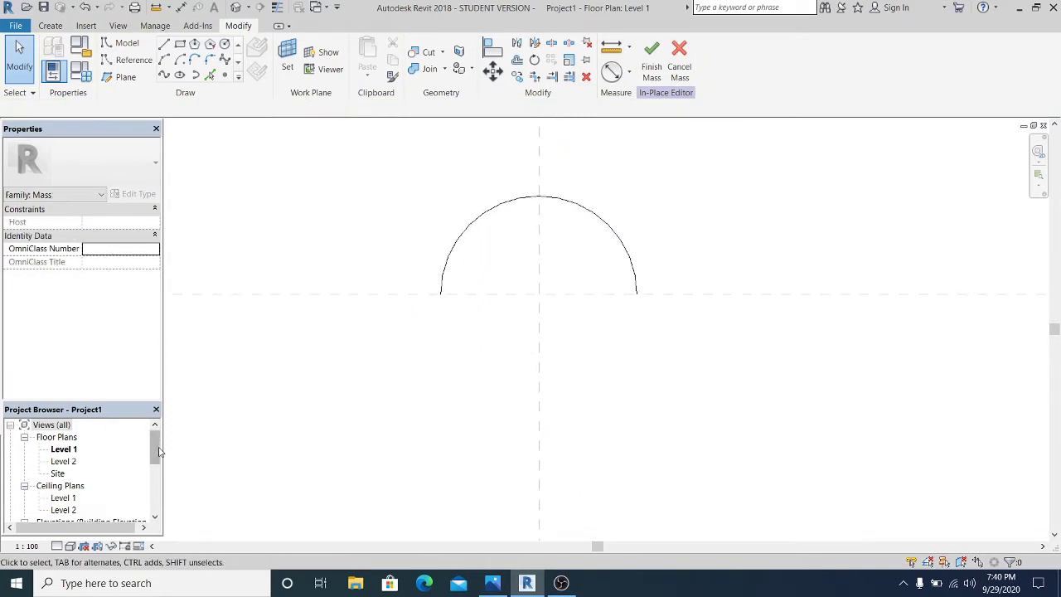
scroll(156, 460, down, 1)
drag(157, 463, 157, 474)
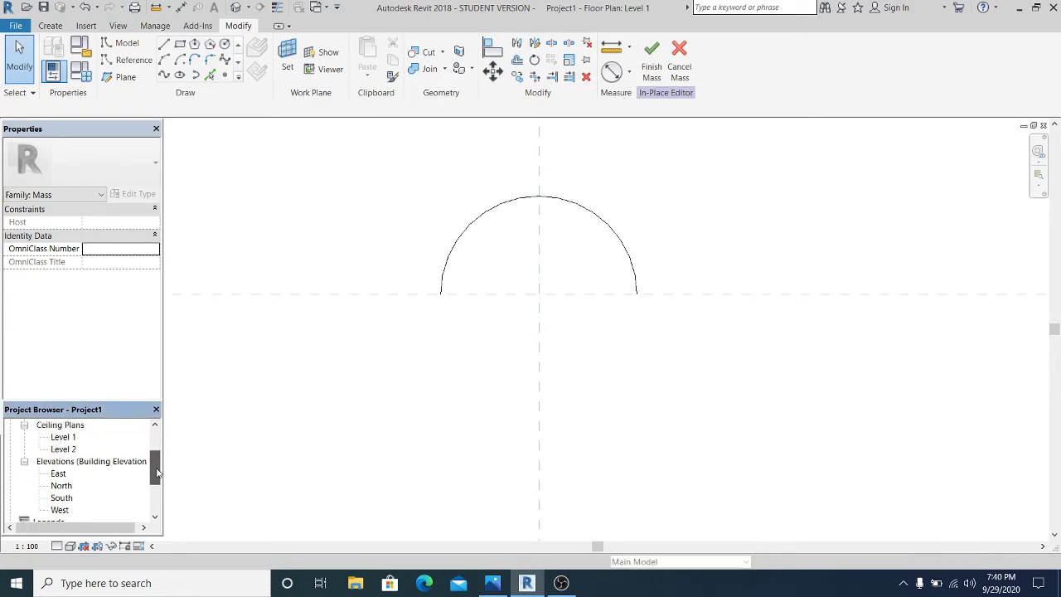
double_click(61, 497)
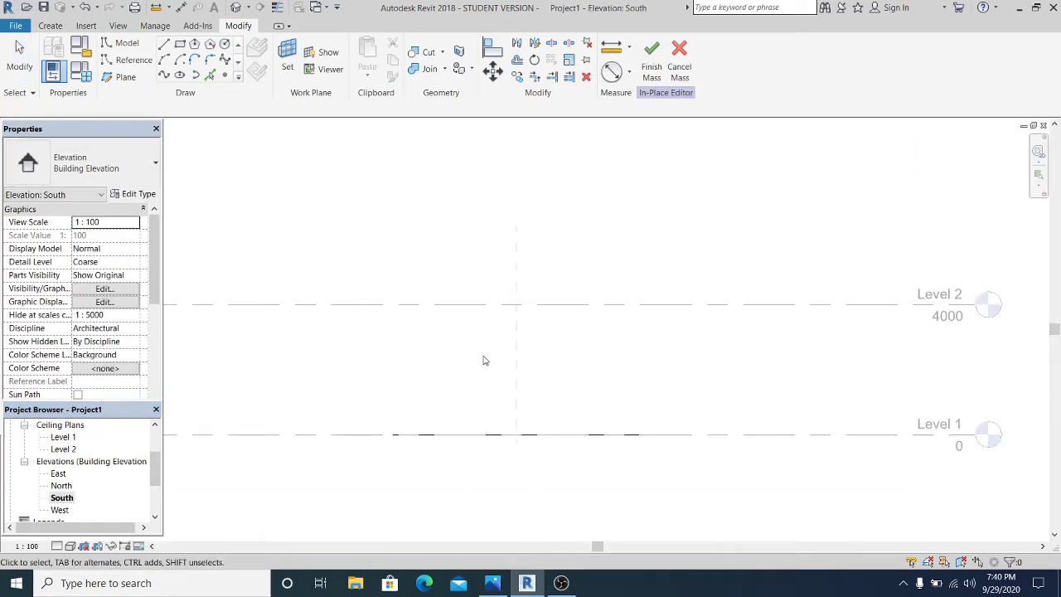
click(550, 304)
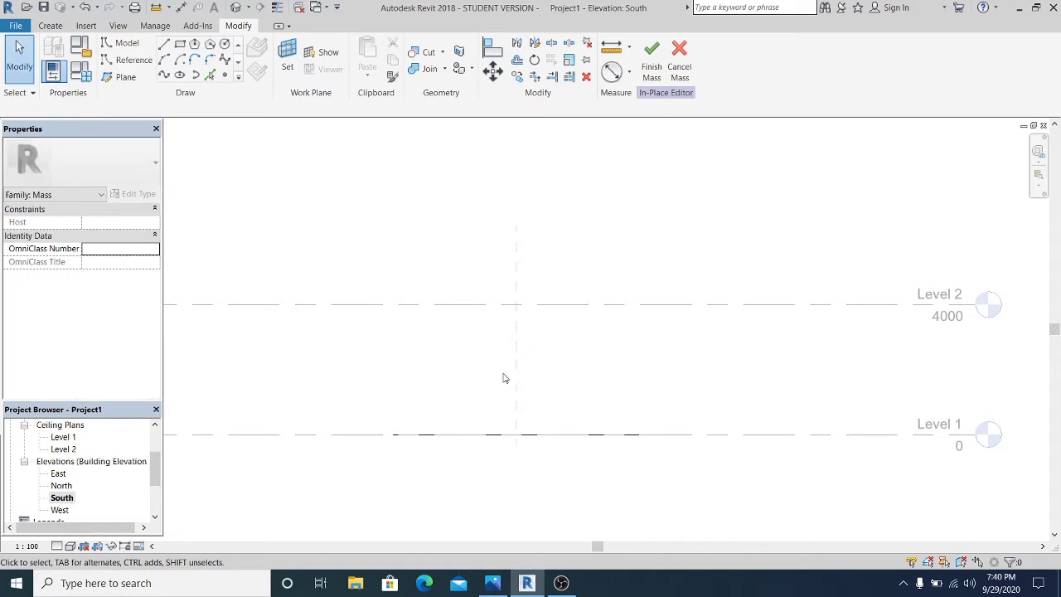
drag(155, 462, 144, 430)
double_click(63, 449)
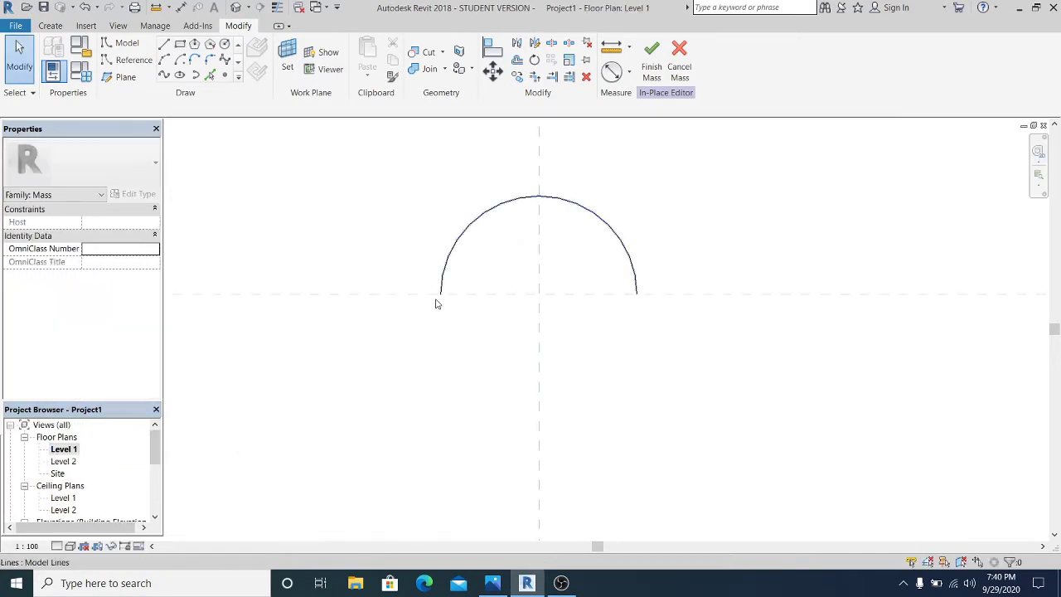
Step: Create a solid form from the semicircular arc and view the curved surface from the front in 3D
middle_drag(434, 304, 440, 405)
scroll(440, 405, up, 1)
click(596, 290)
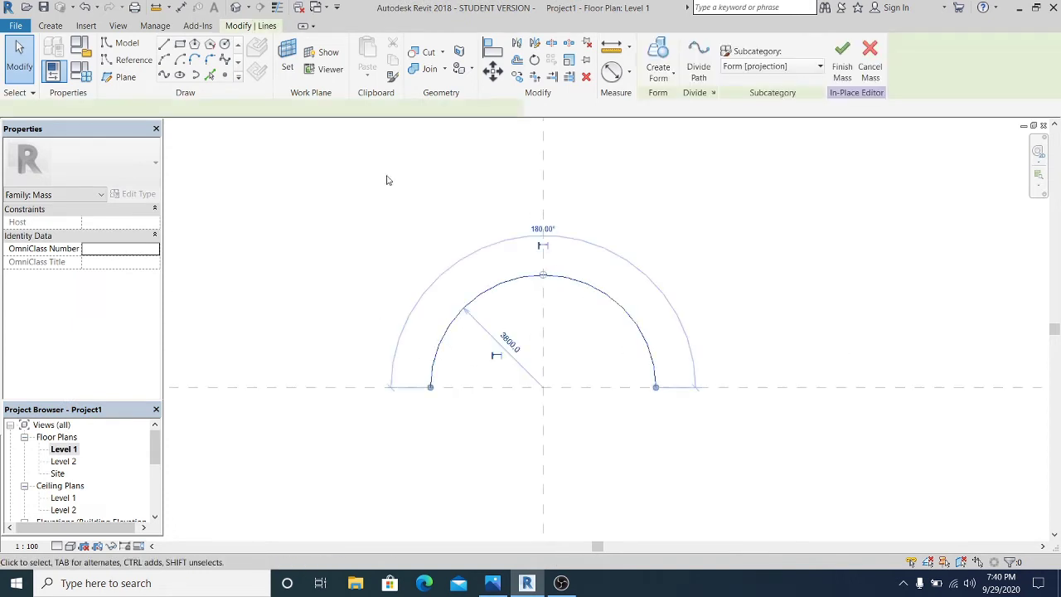
click(658, 73)
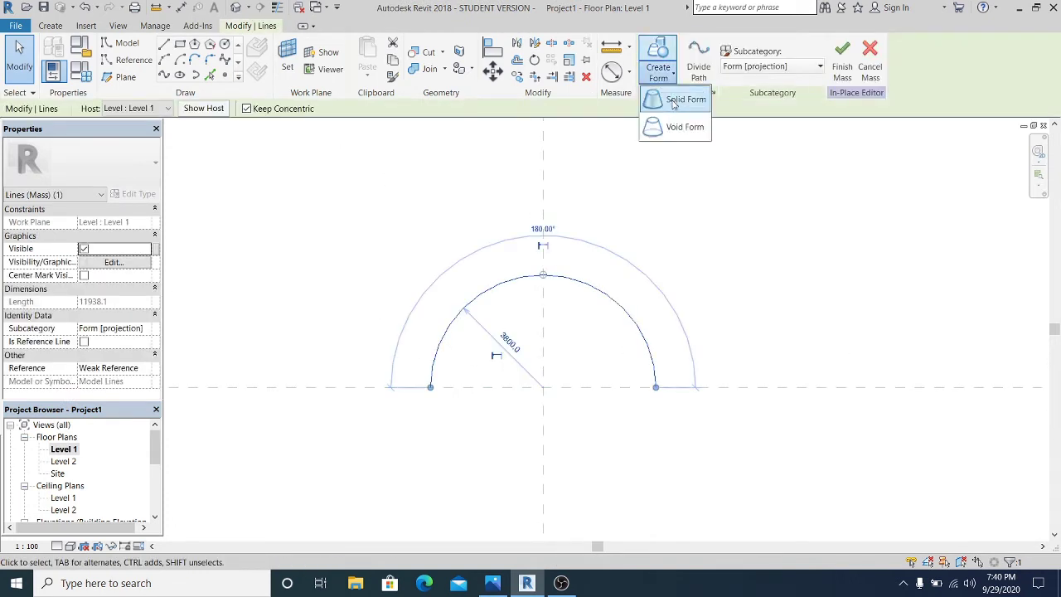
click(672, 101)
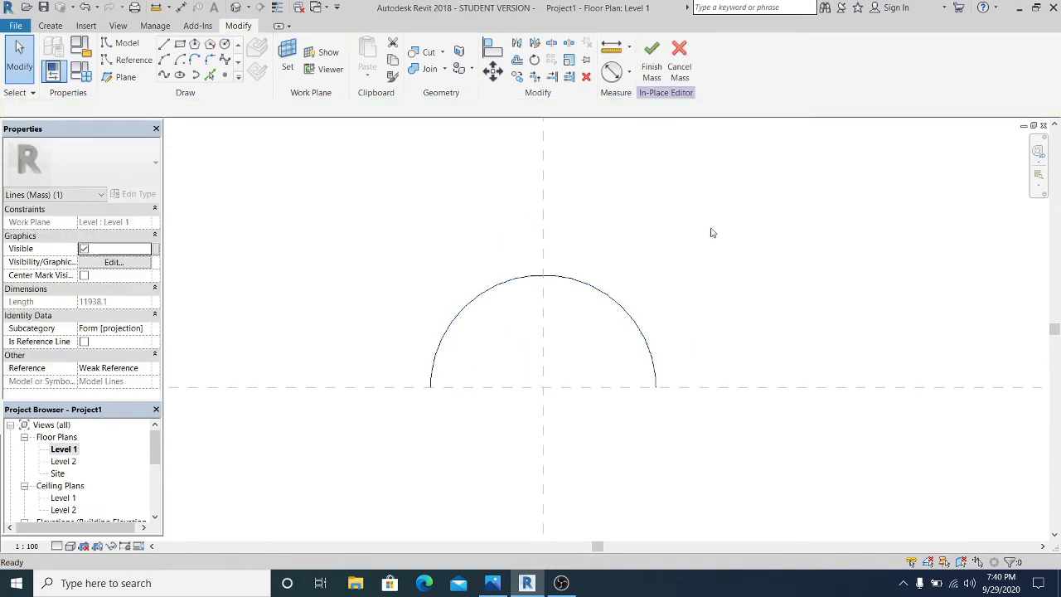
click(240, 9)
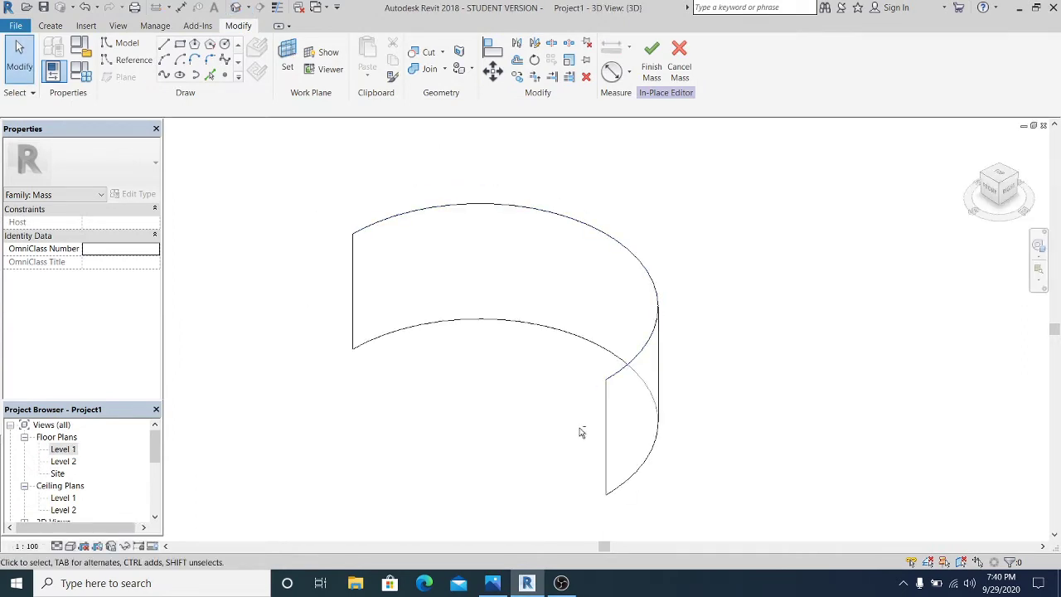
shift+middle_drag(582, 432, 684, 383)
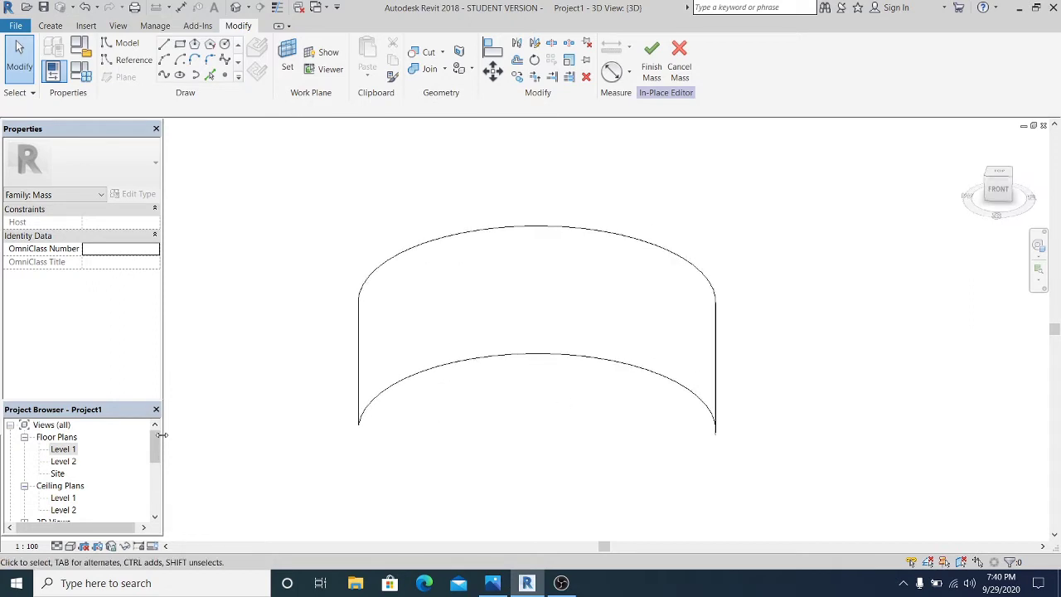
Step: Check the curved form's height in the South elevation with a temporary aligned dimension, without placing it
scroll(158, 451, down, 2)
double_click(62, 510)
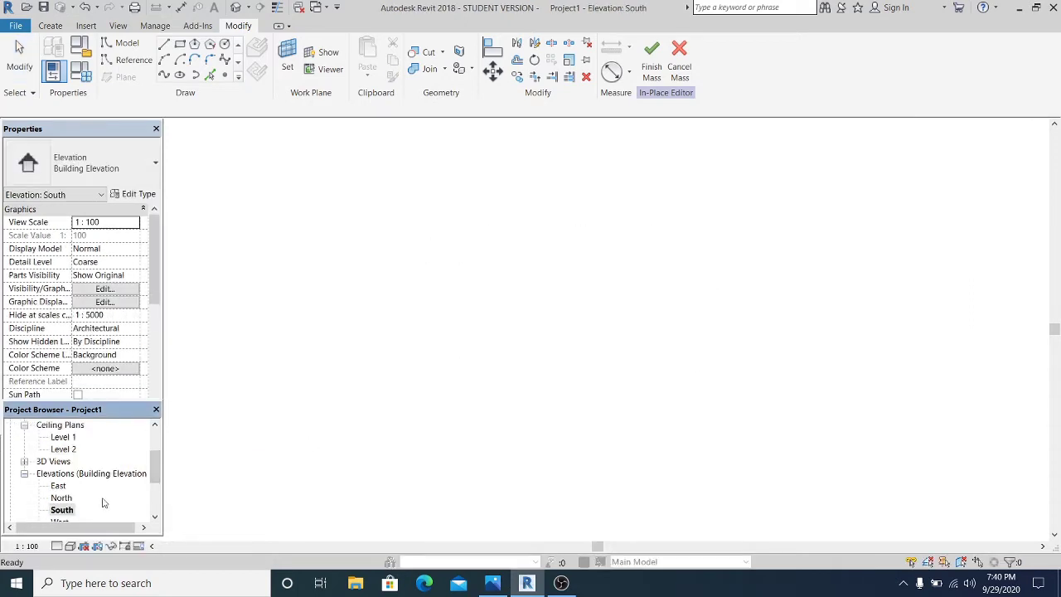
scroll(492, 403, up, 1)
middle_drag(492, 404, 593, 356)
key(i)
click(525, 389)
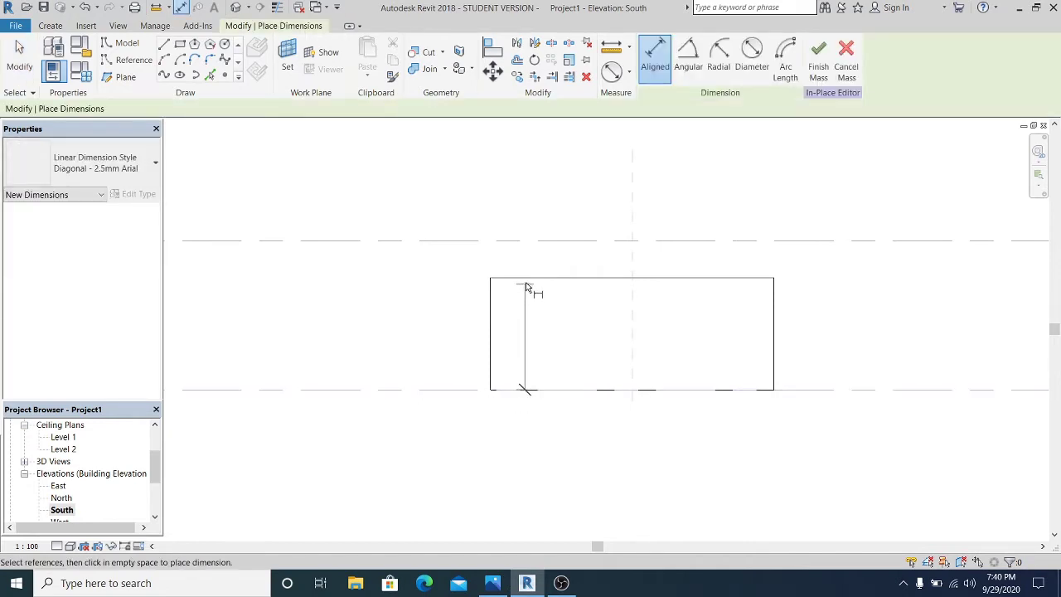
click(526, 286)
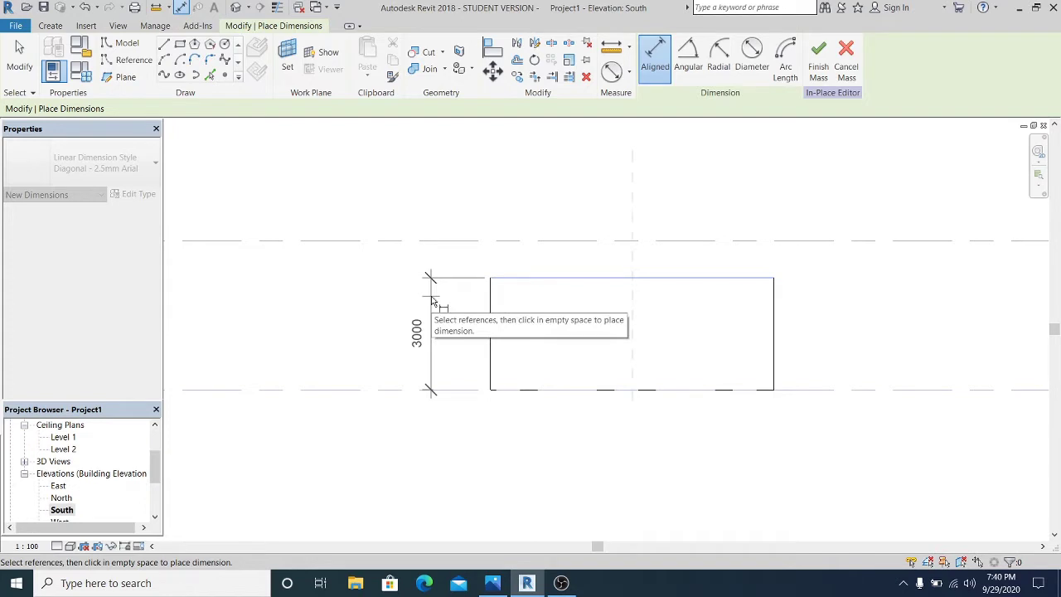
key(Escape)
key(Escape)
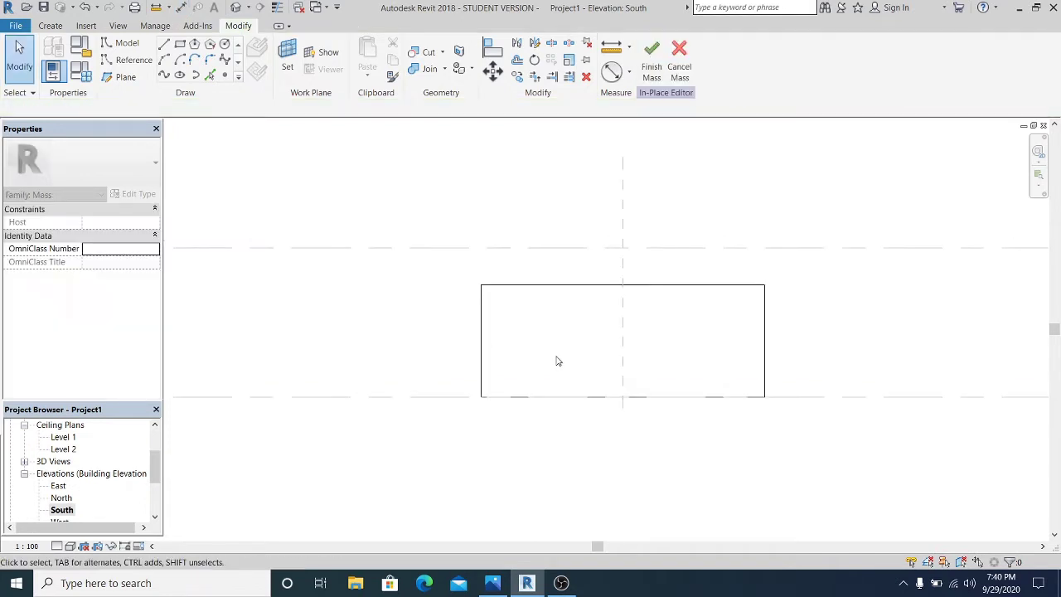
Step: Return to the 3D view and divide the curved form's surface into a UV grid
scroll(566, 338, up, 2)
middle_drag(578, 346, 539, 356)
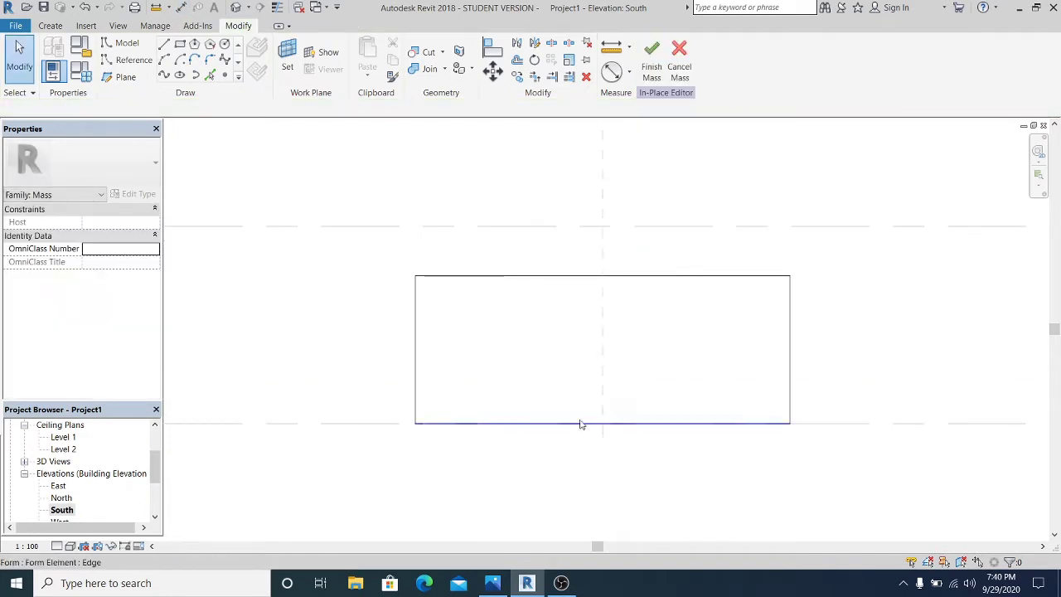
click(237, 8)
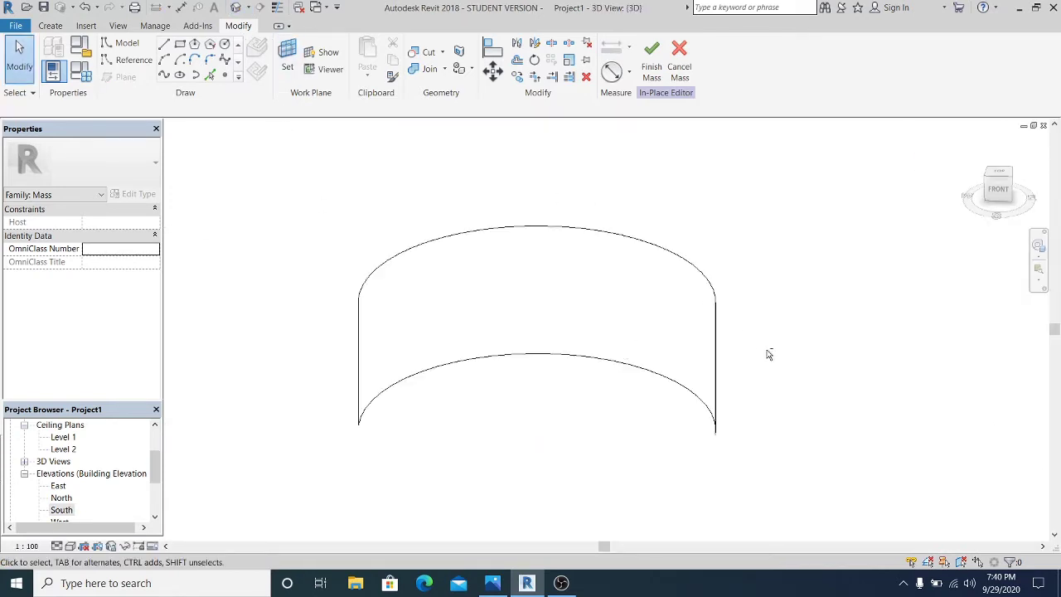
shift+middle_drag(771, 360, 591, 372)
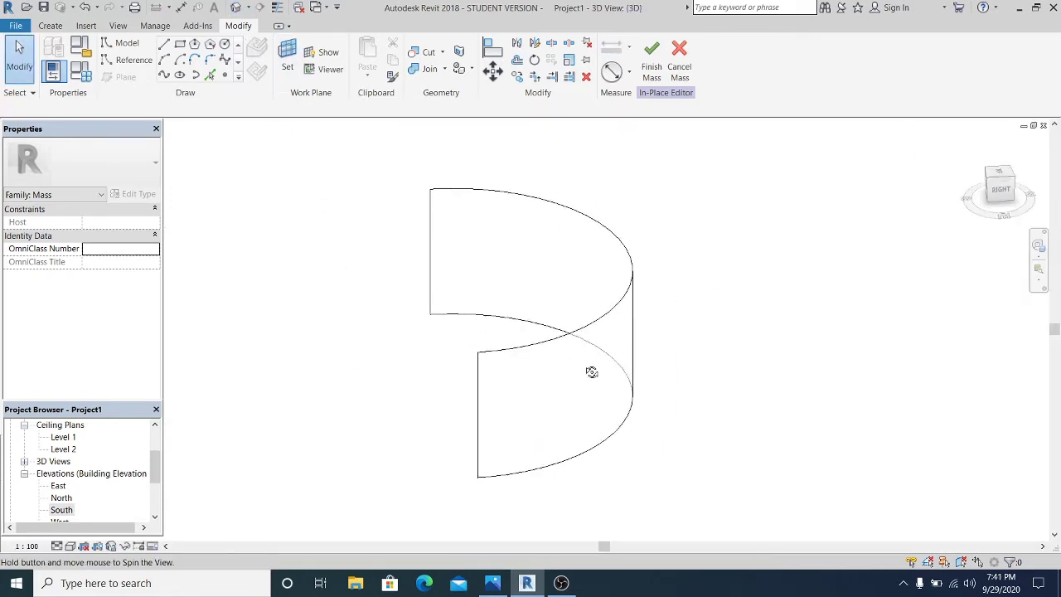
click(634, 328)
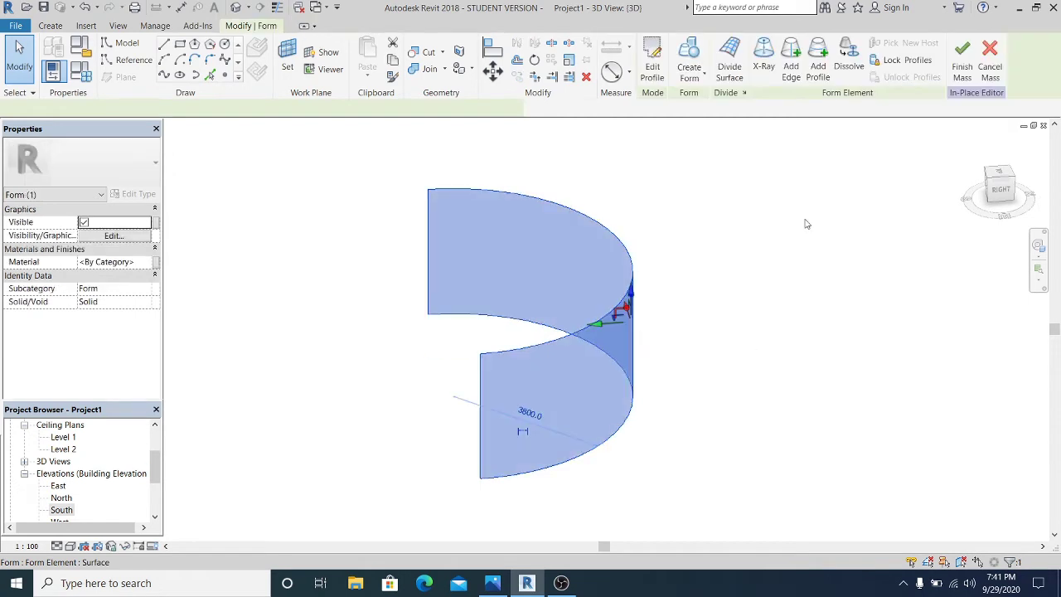
click(726, 73)
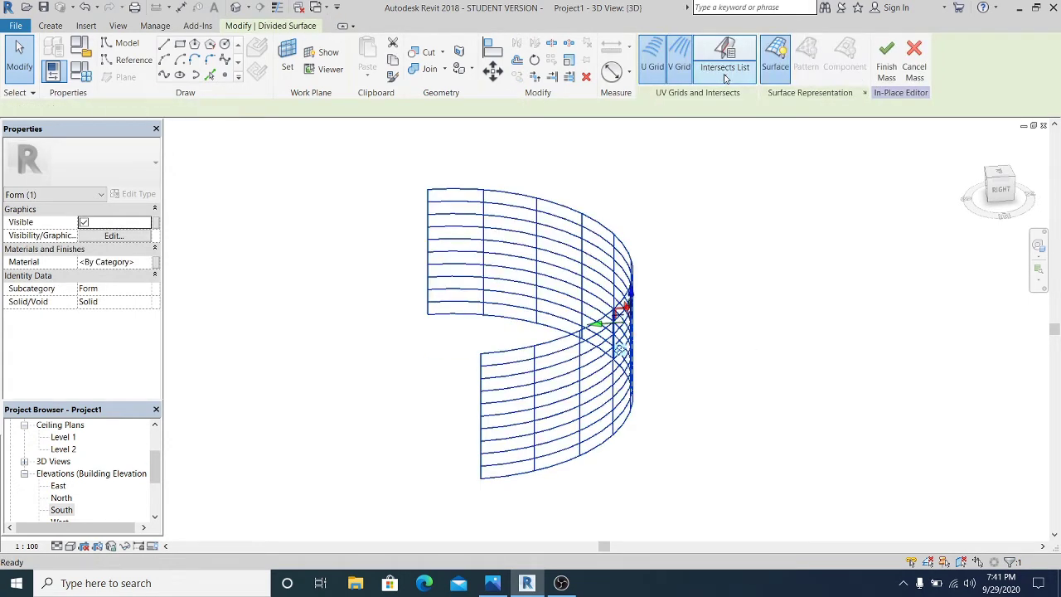
Step: Turn on Nodes in the divided surface's Surface Representation settings and deselect the surface
click(863, 94)
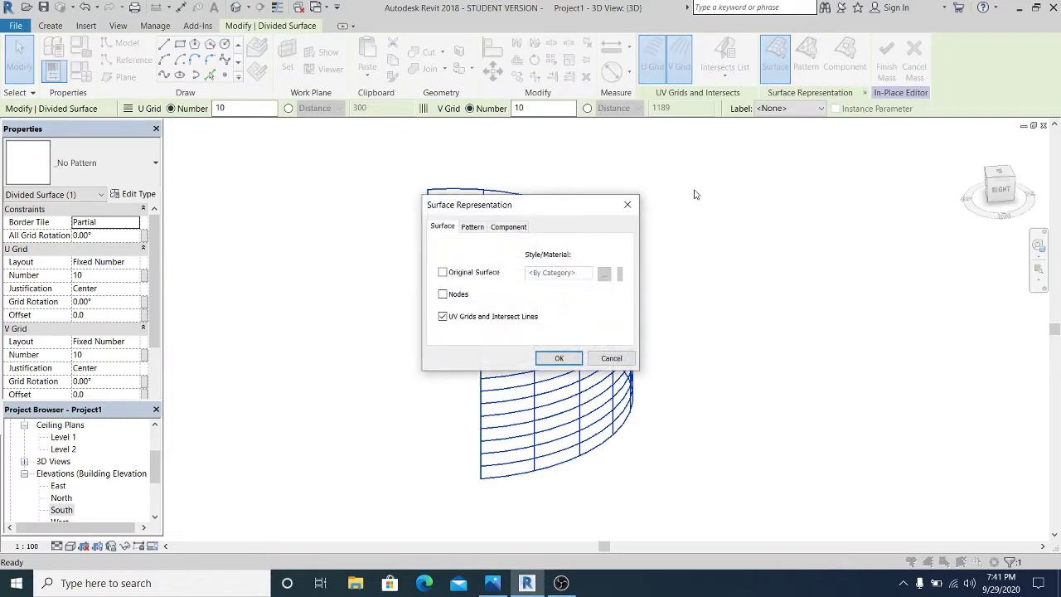
drag(578, 207, 780, 192)
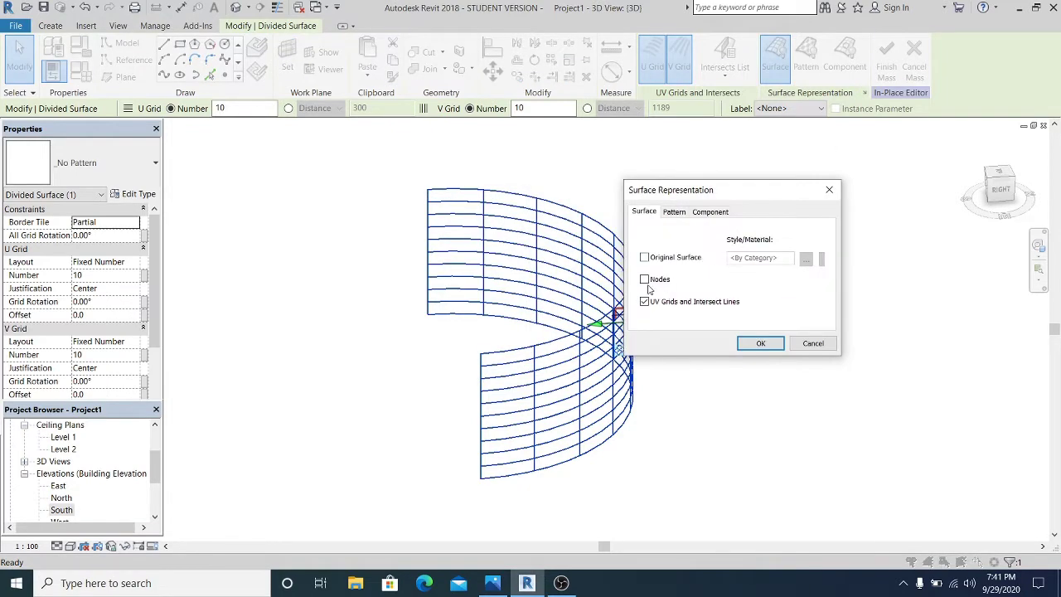
click(645, 280)
click(754, 343)
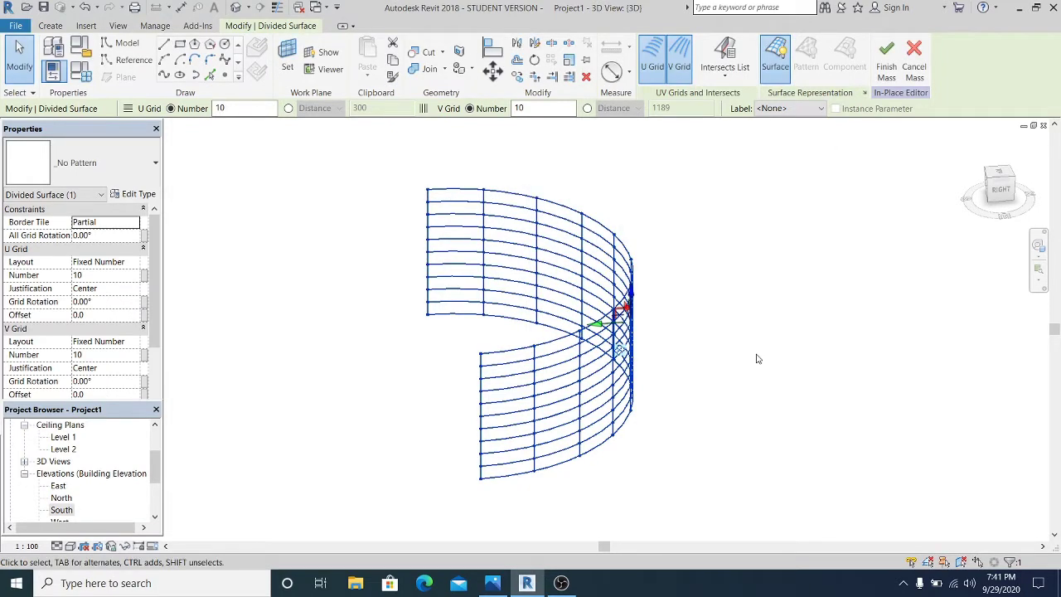
click(708, 387)
mouse_move(704, 390)
shift+middle_down()
mouse_move(587, 349)
mouse_move(708, 372)
shift+middle_up()
Step: Switch to Photos, examine the slat arrangement in the enlarged furniture reference photo, and return to Revit
click(492, 583)
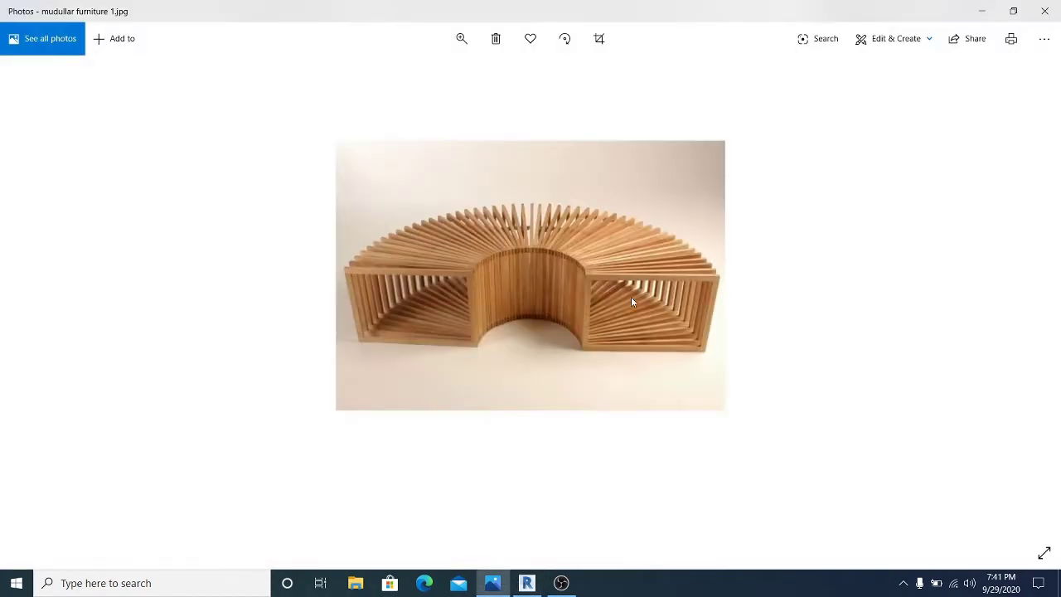
scroll(632, 302, up, 1)
scroll(608, 317, down, 1)
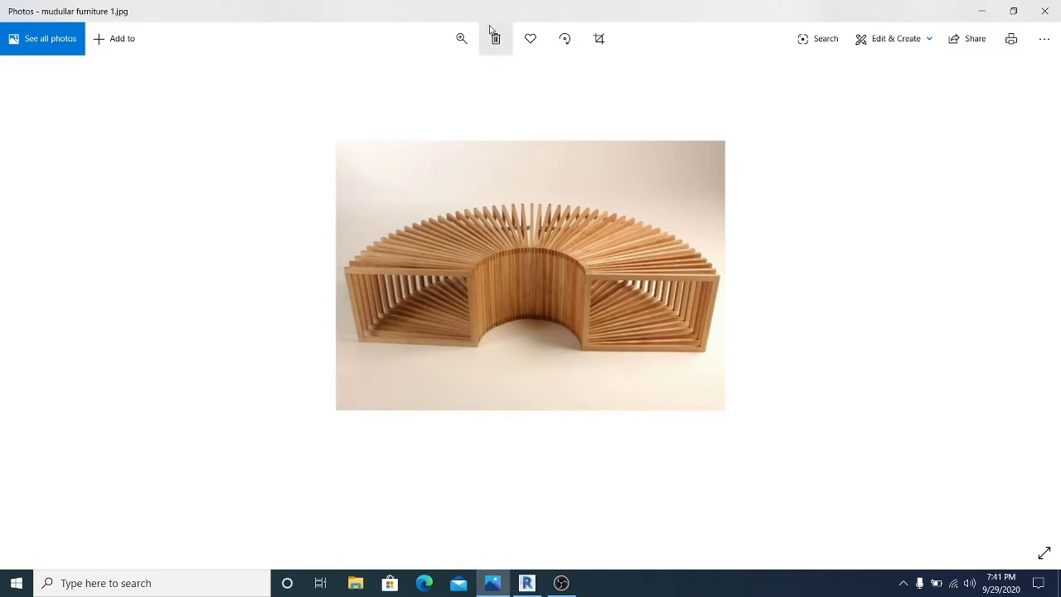
click(461, 39)
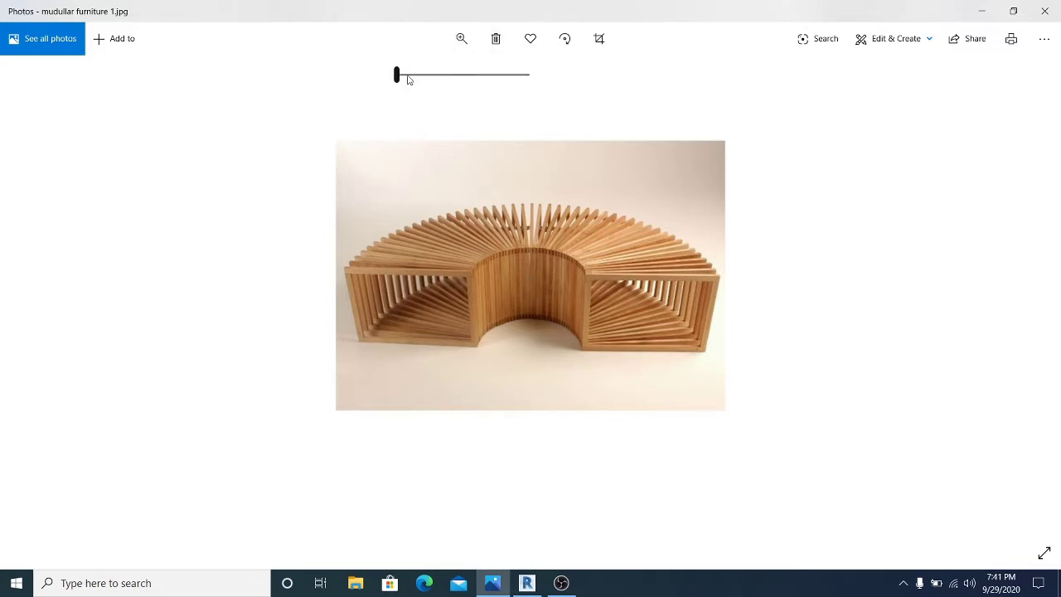
drag(401, 78, 464, 78)
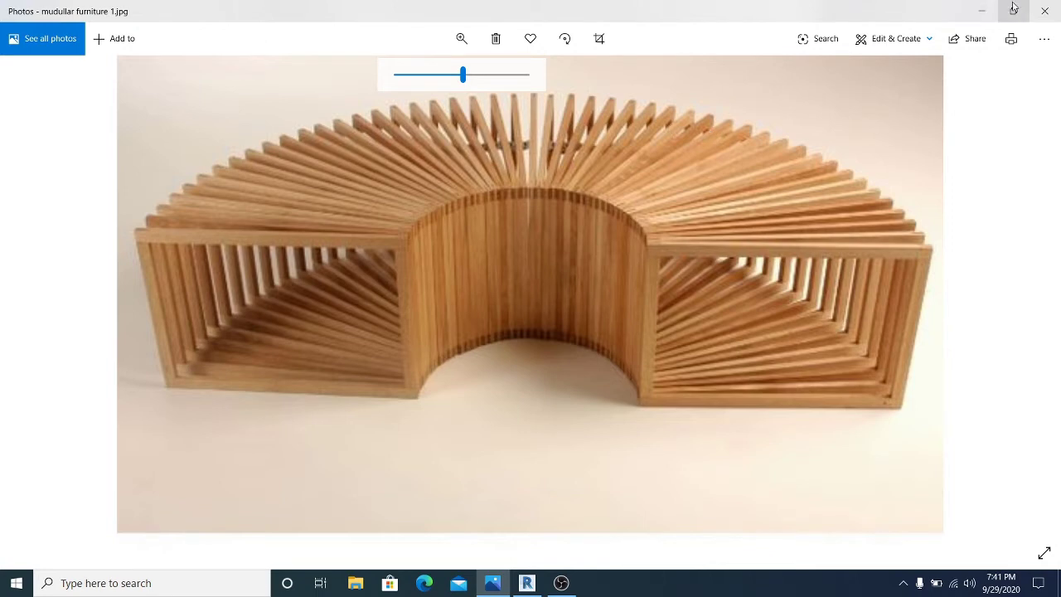
click(981, 11)
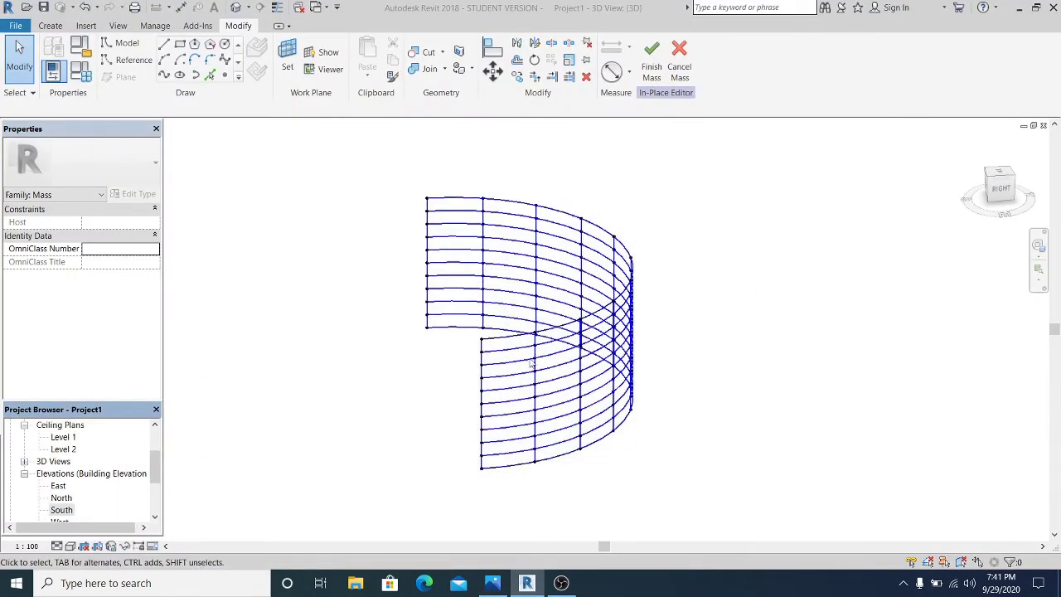
Step: Set the divided surface's U Grid number to 6 and V Grid number to 60
click(609, 372)
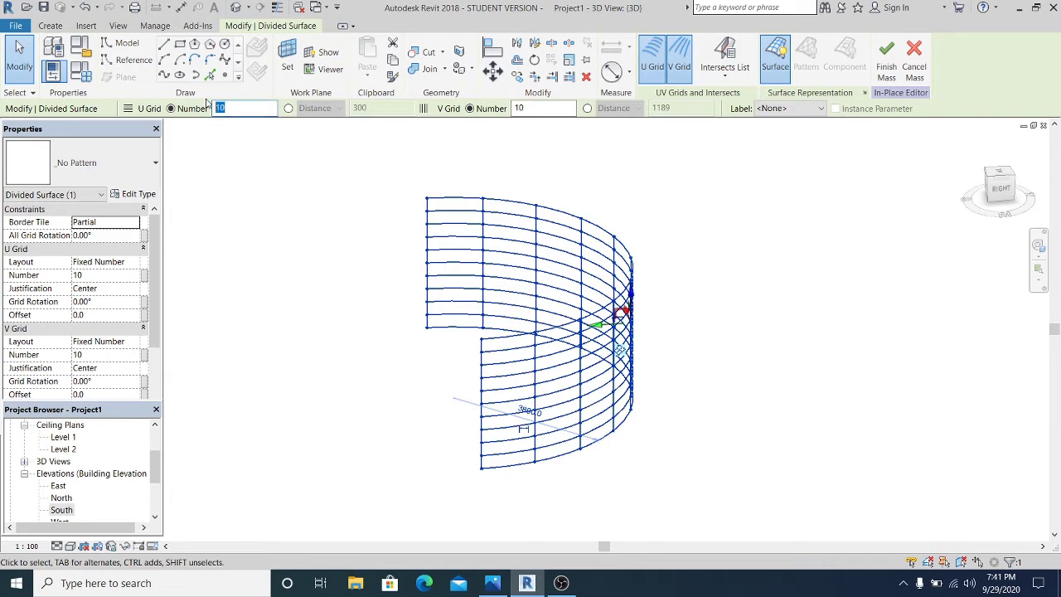
key(Return)
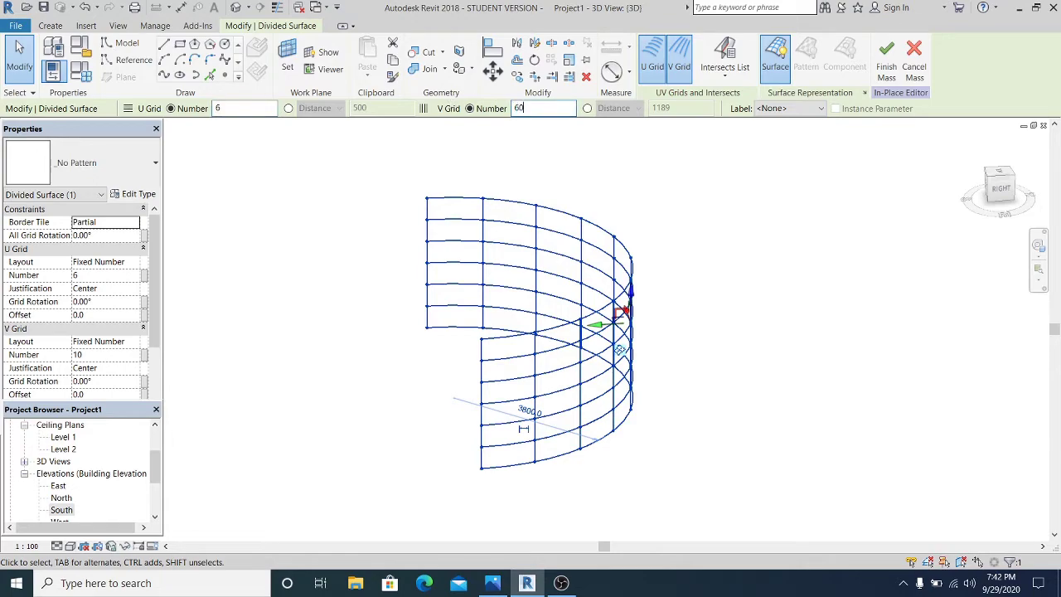
key(Return)
key(Escape)
shift+middle_drag(422, 420, 684, 457)
click(646, 478)
key(Escape)
shift+middle_drag(590, 437, 633, 469)
mouse_move(706, 369)
middle_down()
mouse_move(687, 398)
mouse_move(698, 366)
middle_up()
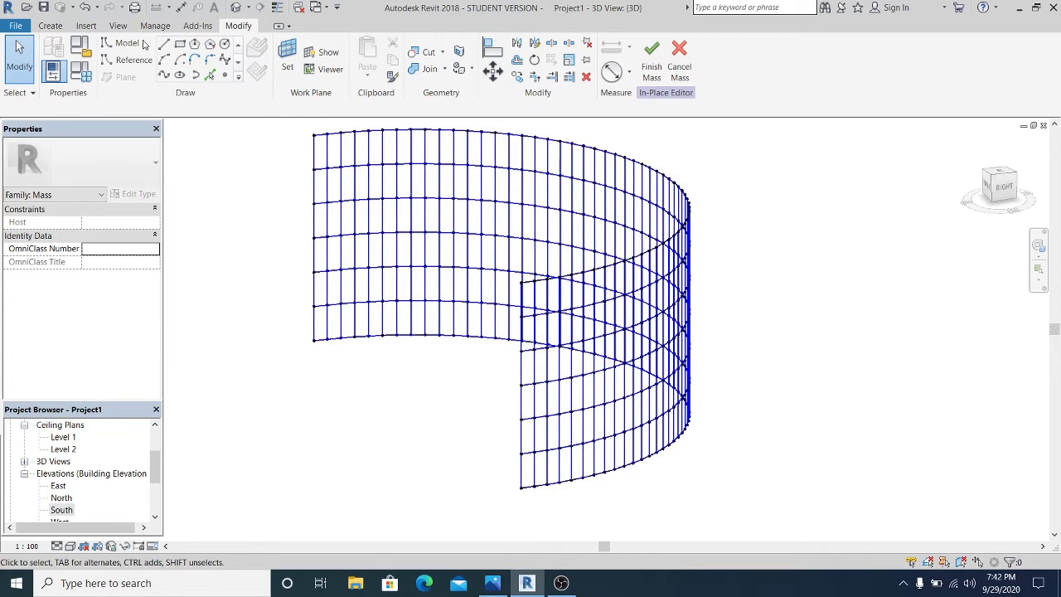
Step: Create a new family from the Metric Generic Model Adaptive template in the English template folder
click(15, 26)
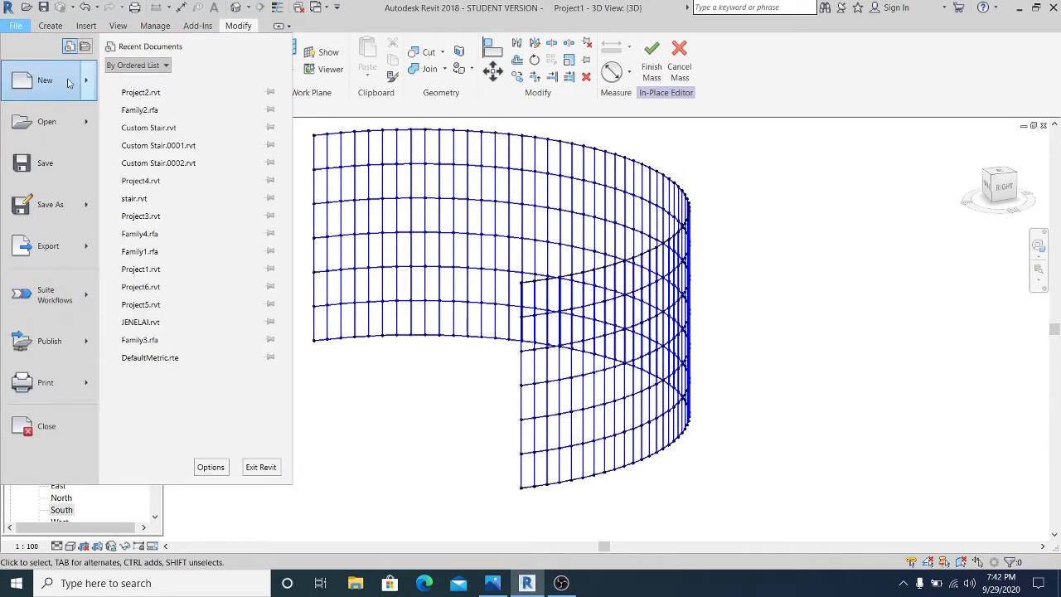
mouse_move(76, 91)
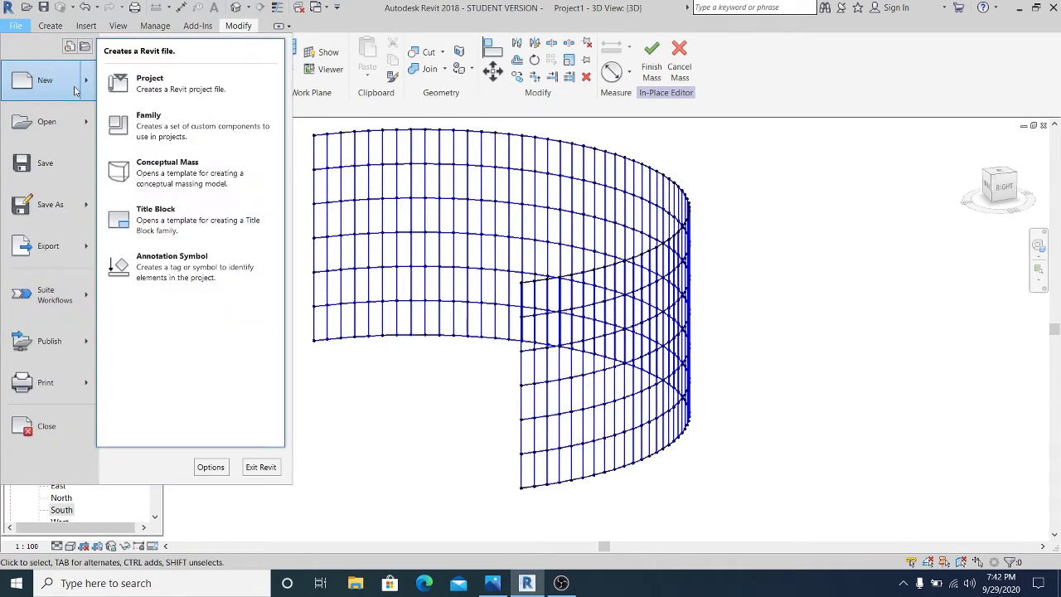
click(140, 126)
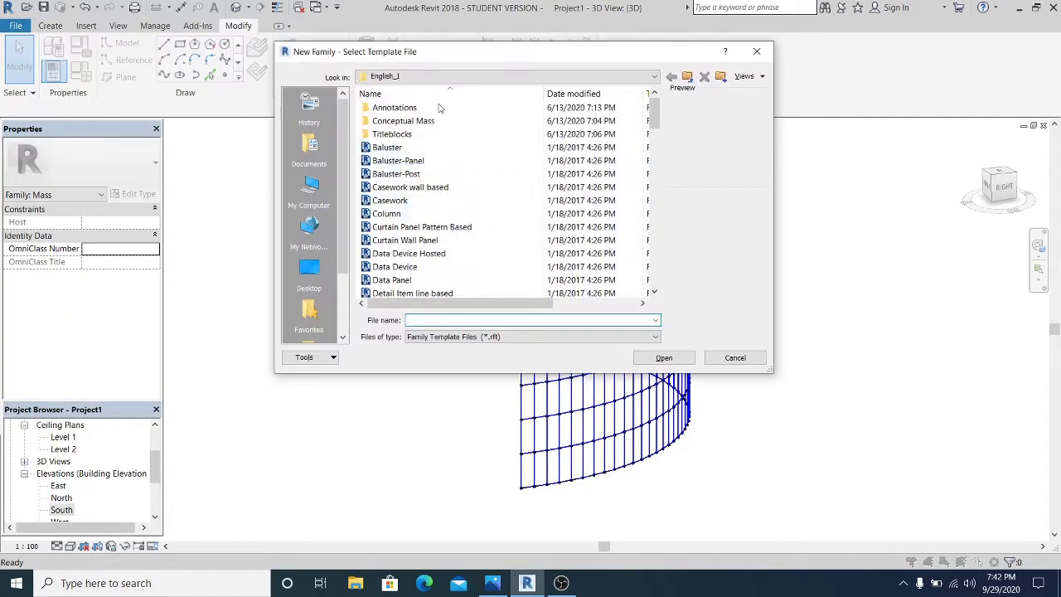
click(437, 77)
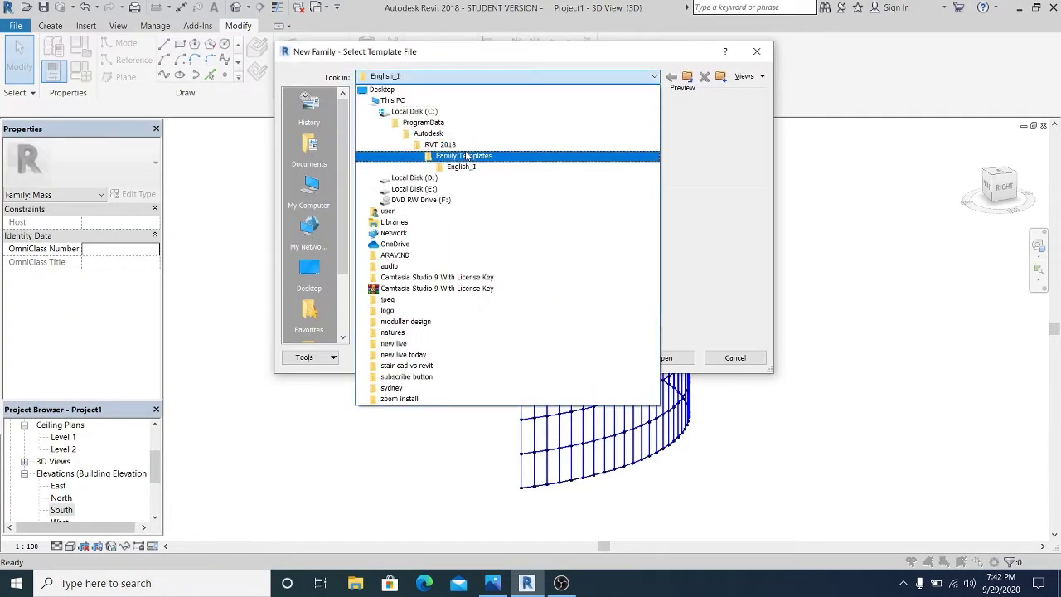
click(414, 156)
double_click(412, 135)
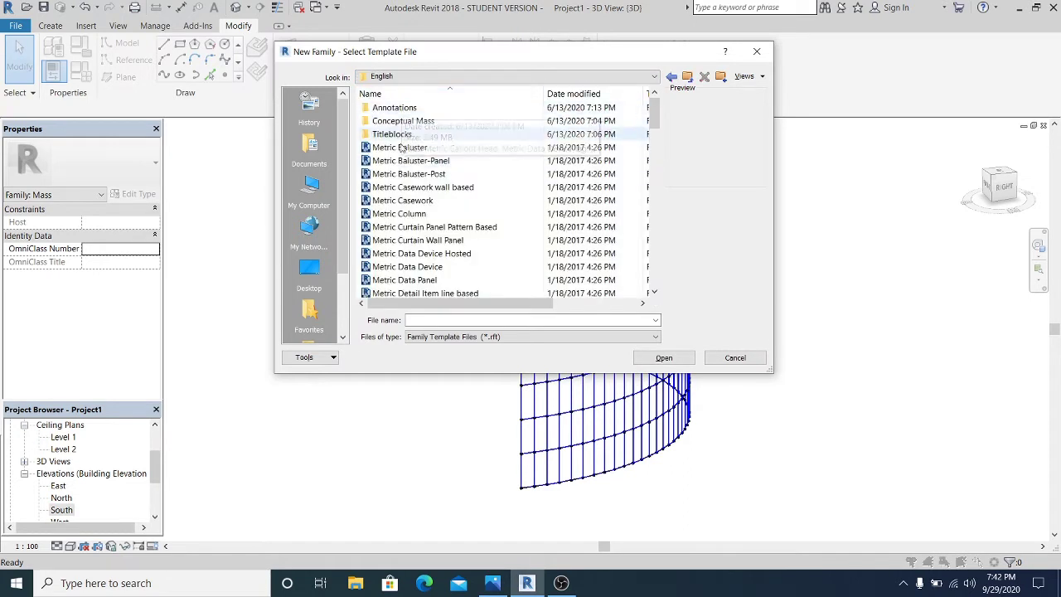
scroll(502, 222, down, 5)
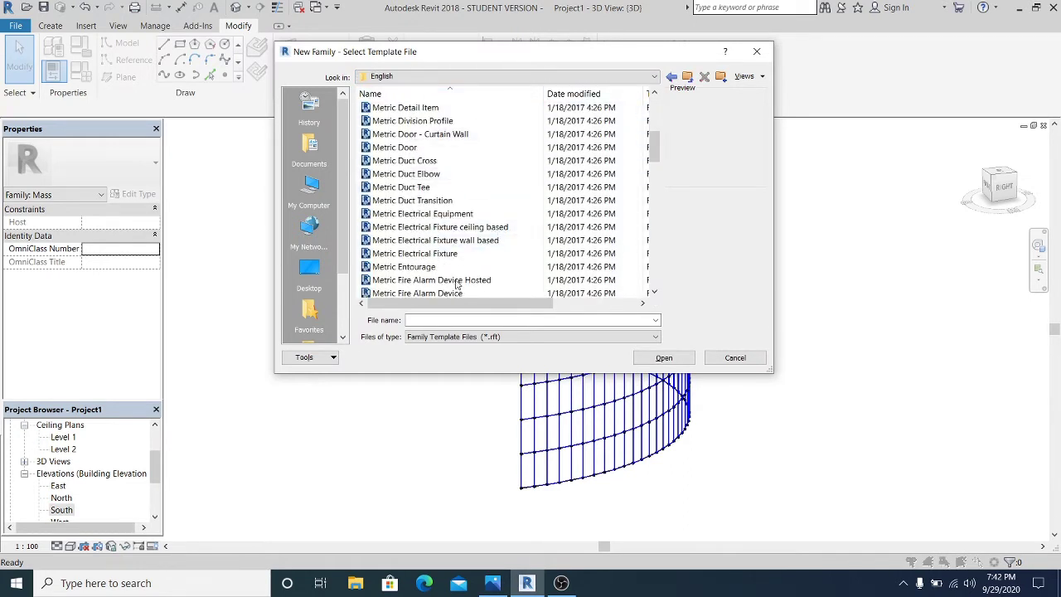
scroll(480, 265, down, 2)
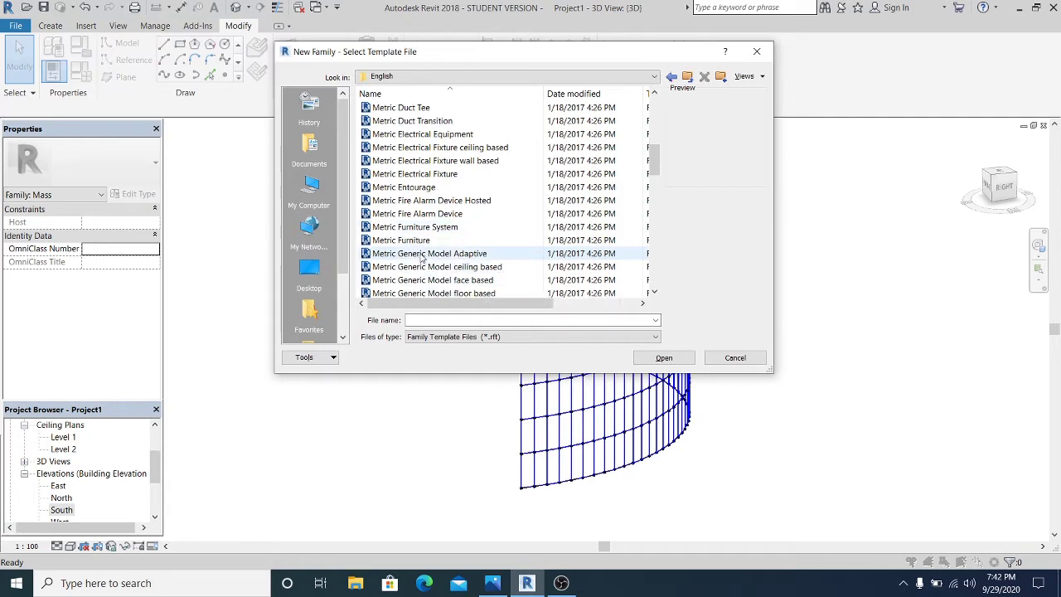
click(427, 253)
click(664, 357)
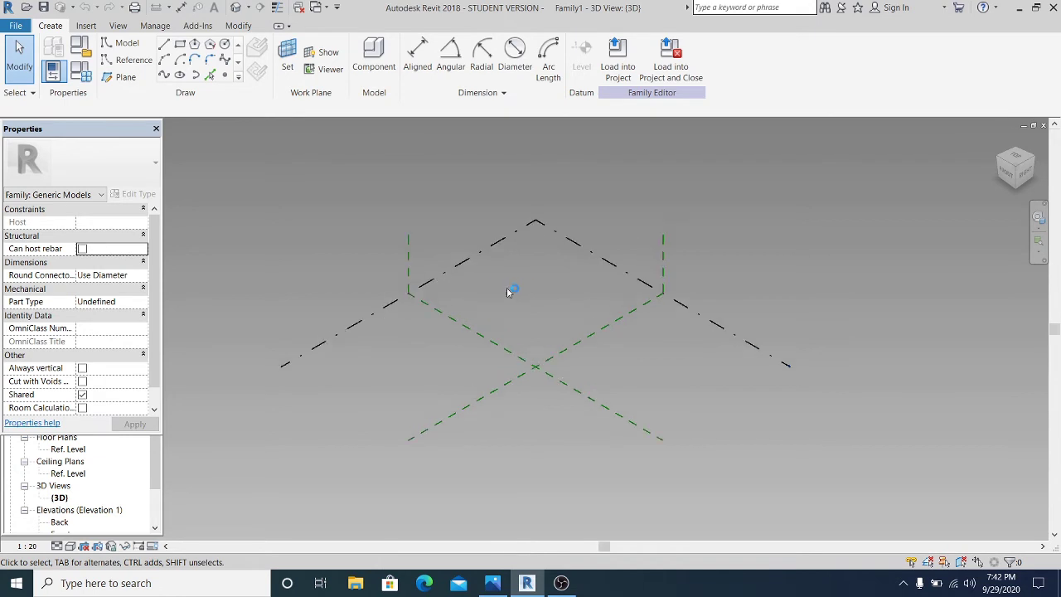
Step: Open the Right elevation and start placing points on the work plane Reference Plane : Center (Left/Right)
scroll(487, 298, up, 2)
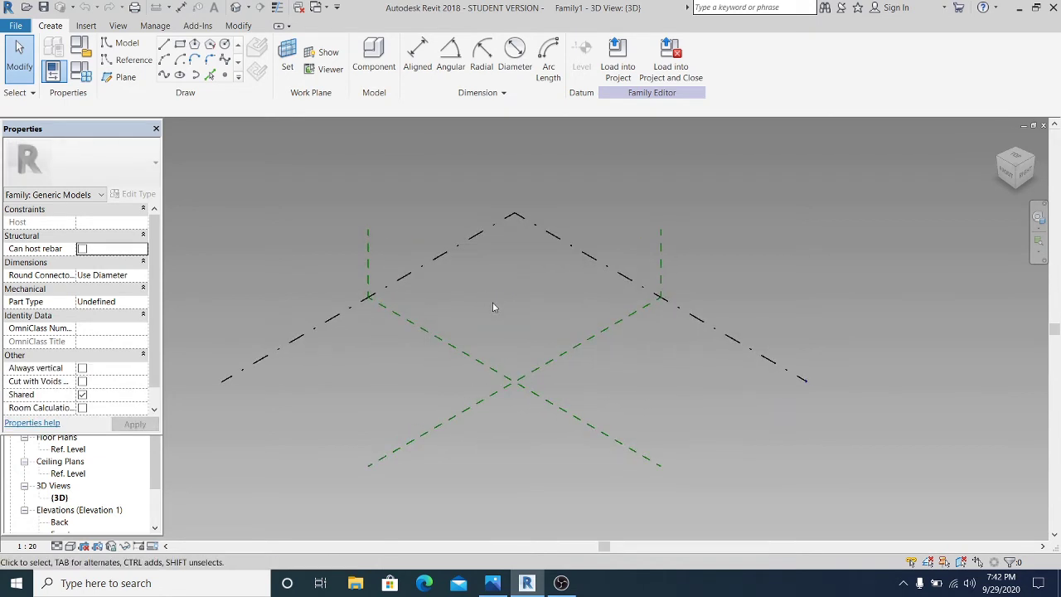
middle_drag(492, 306, 494, 294)
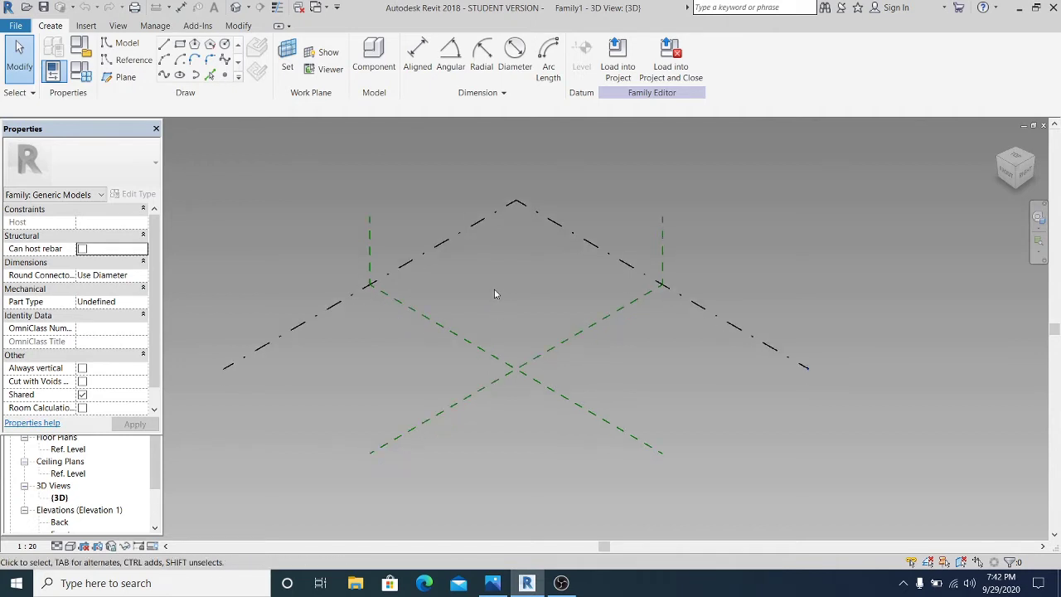
middle_drag(493, 294, 505, 287)
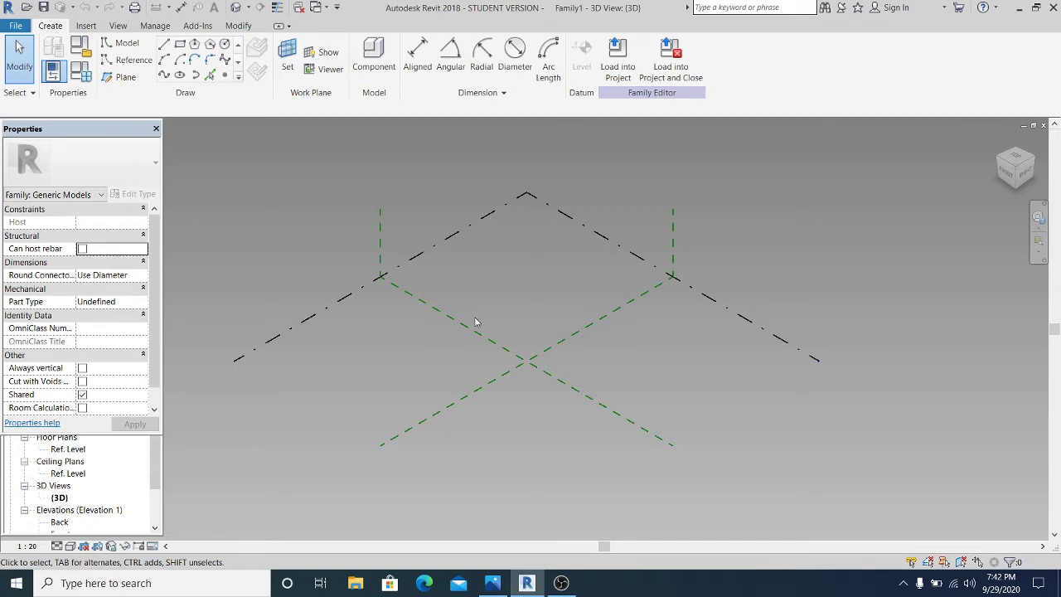
drag(157, 460, 159, 487)
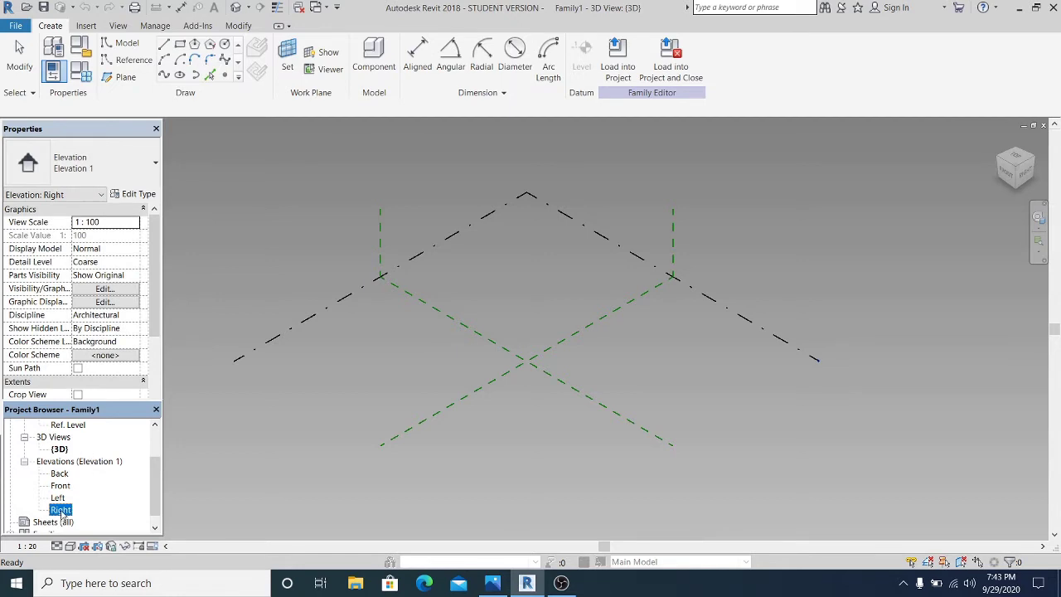
double_click(61, 510)
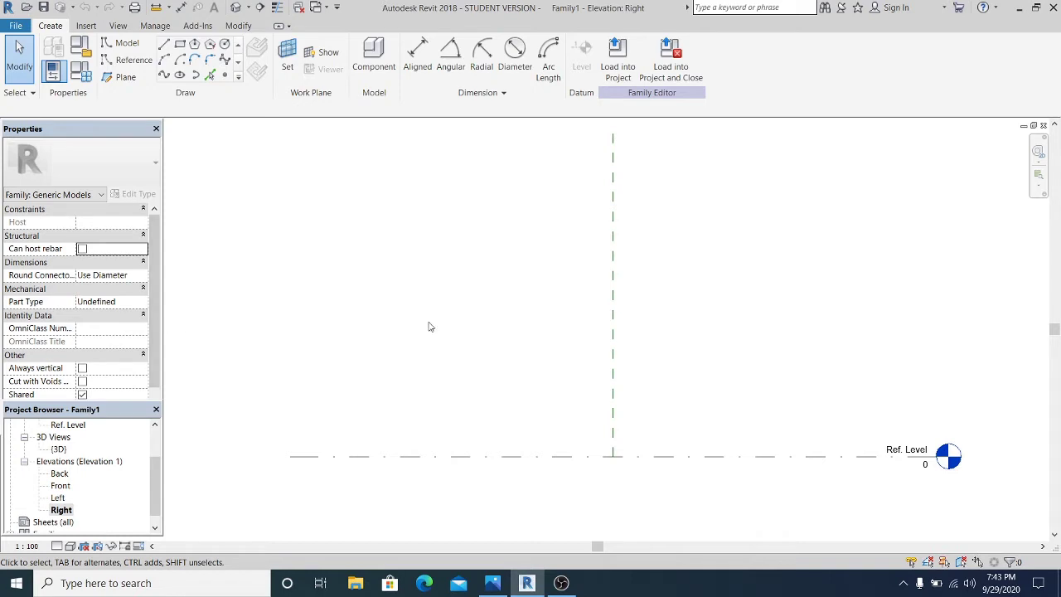
middle_drag(457, 345, 476, 355)
click(224, 75)
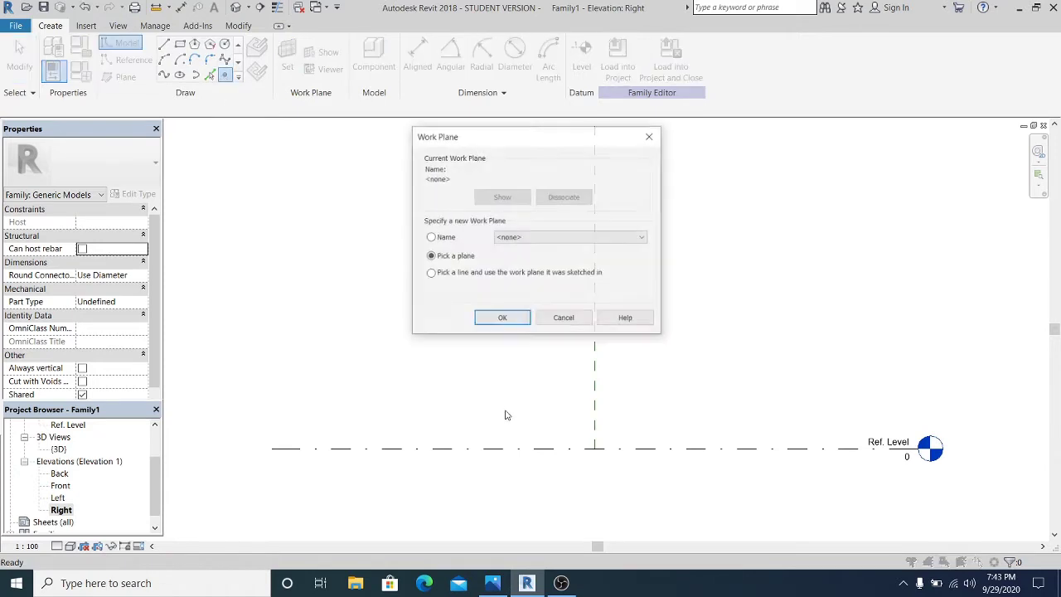
click(545, 238)
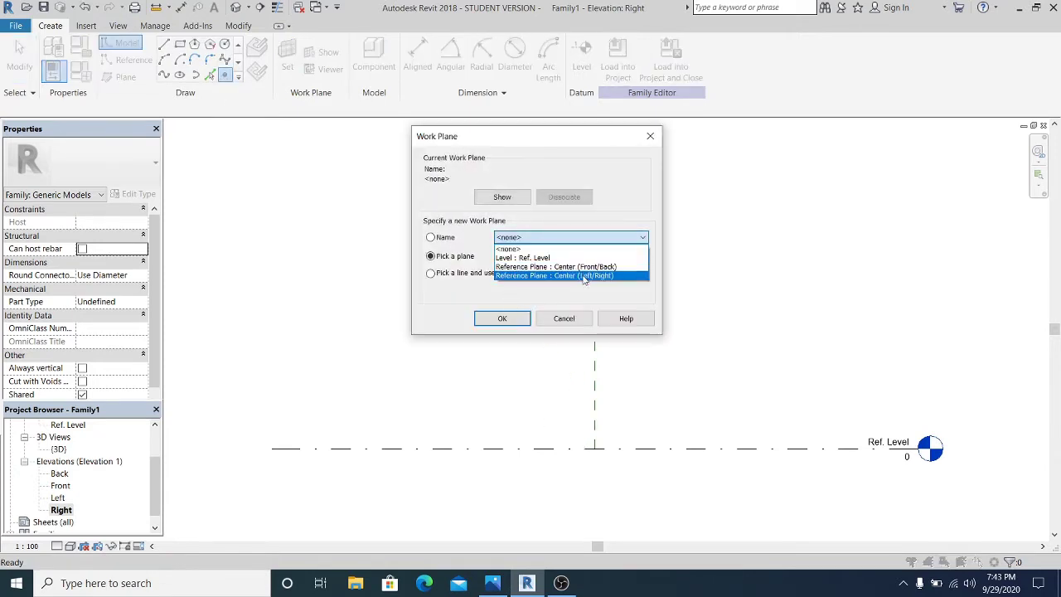
click(583, 276)
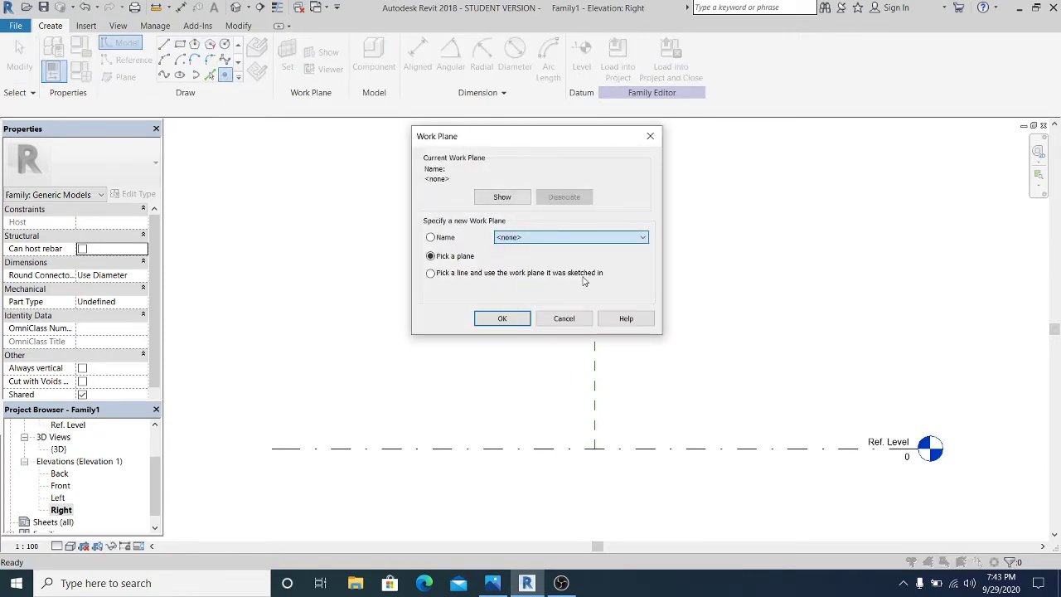
click(502, 319)
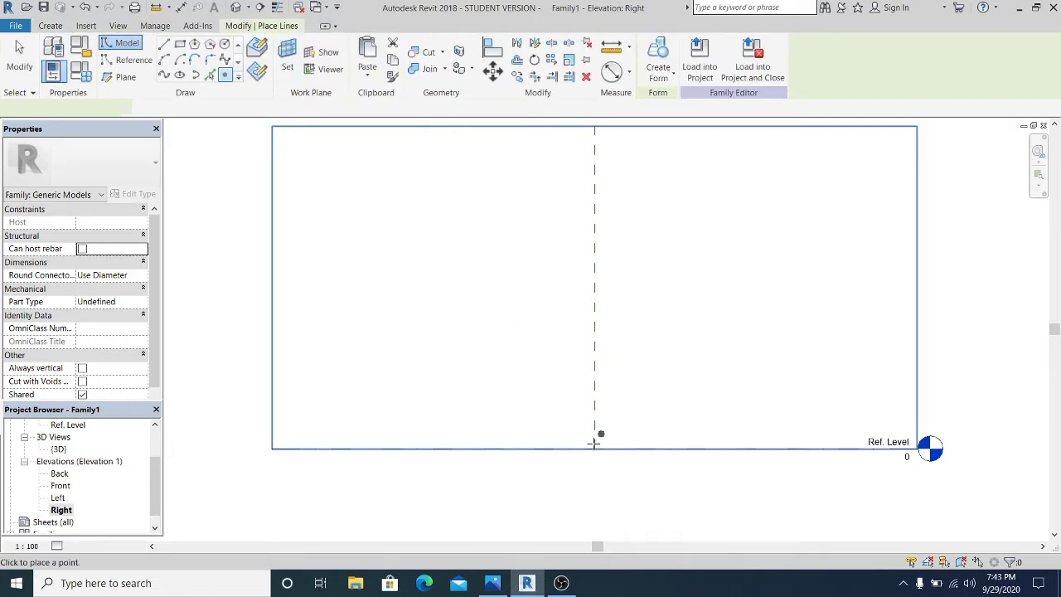
Step: Place a row of five points along the Ref. Level from the center reference plane outward, and switch to Project1's 3D view
click(533, 446)
click(462, 446)
key(Escape)
key(Escape)
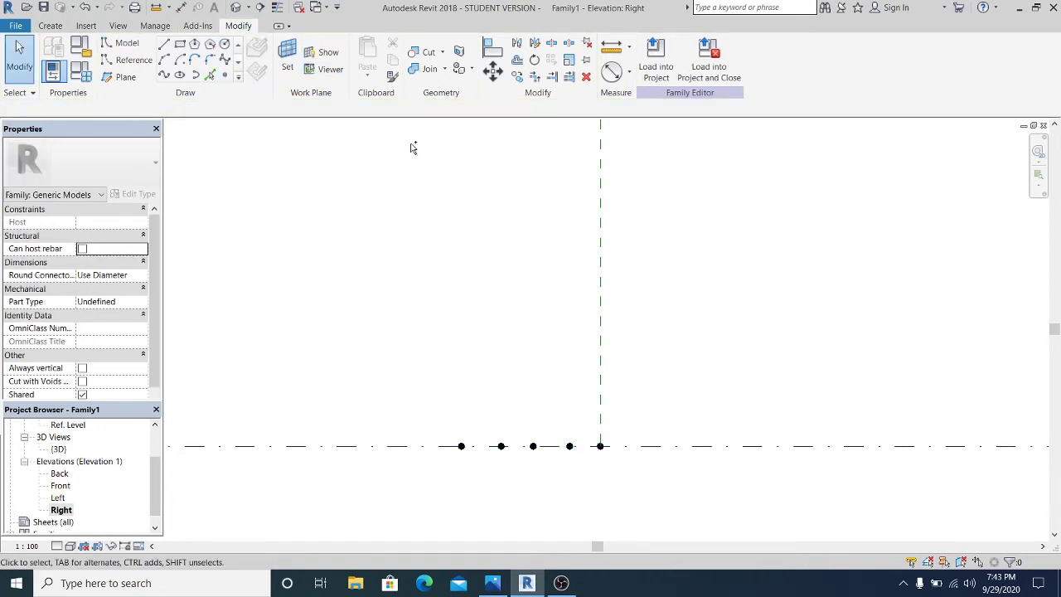
key(ctrl+Tab)
key(ctrl+Tab)
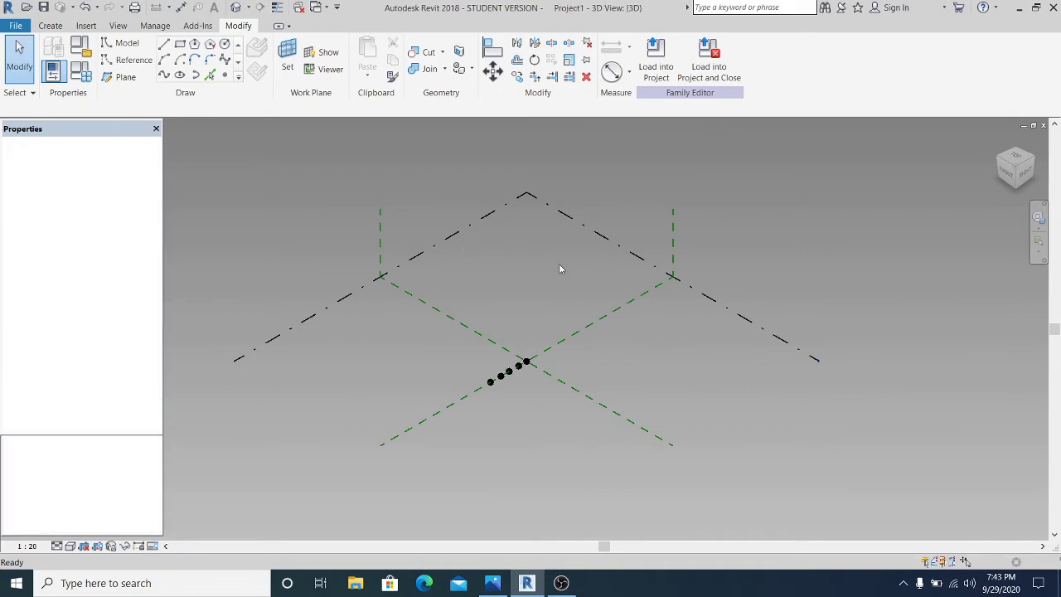
Step: Switch to Project1's 3D view and set the divided surface's U Grid number to 5
key(ctrl+Tab)
scroll(535, 352, up, 1)
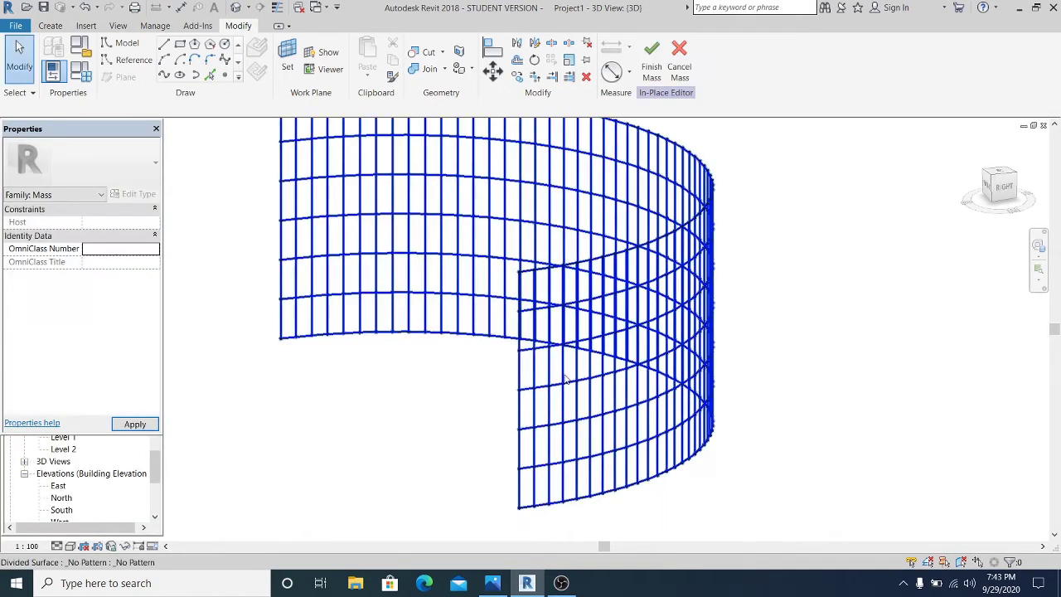
middle_drag(554, 373, 545, 365)
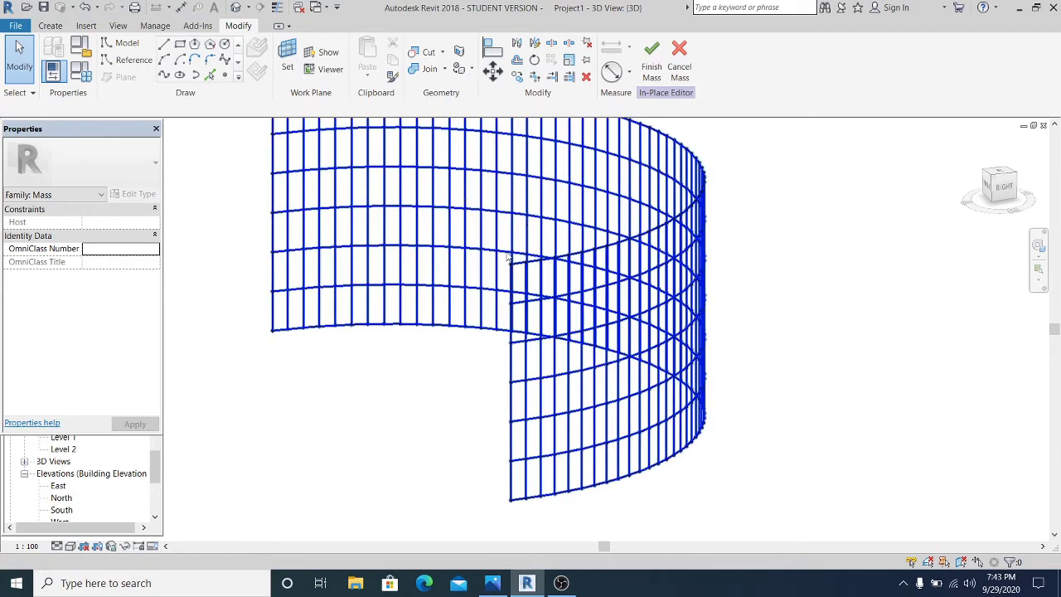
click(627, 296)
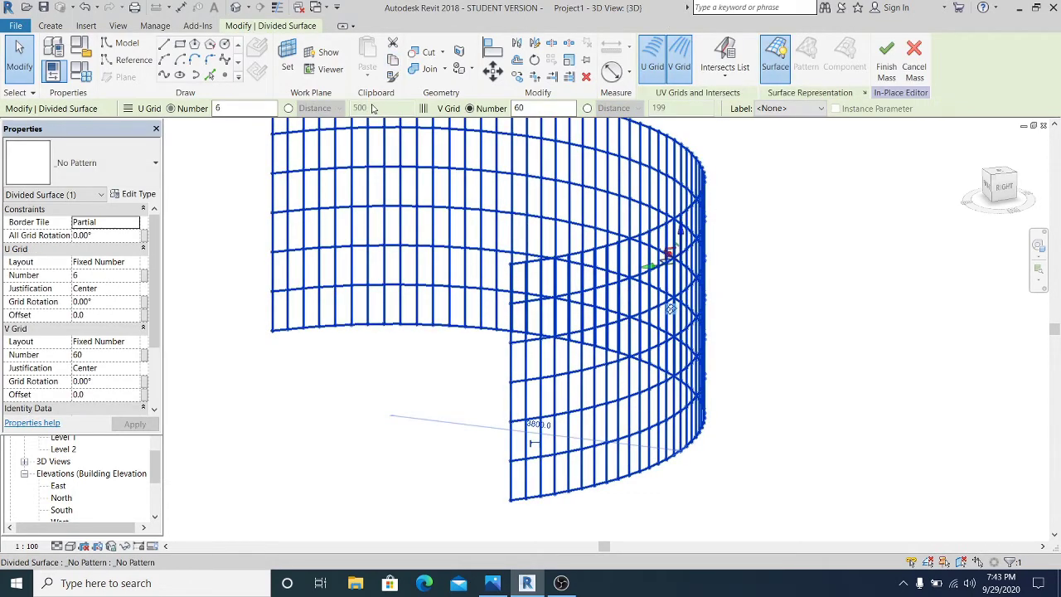
double_click(251, 107)
text(5)
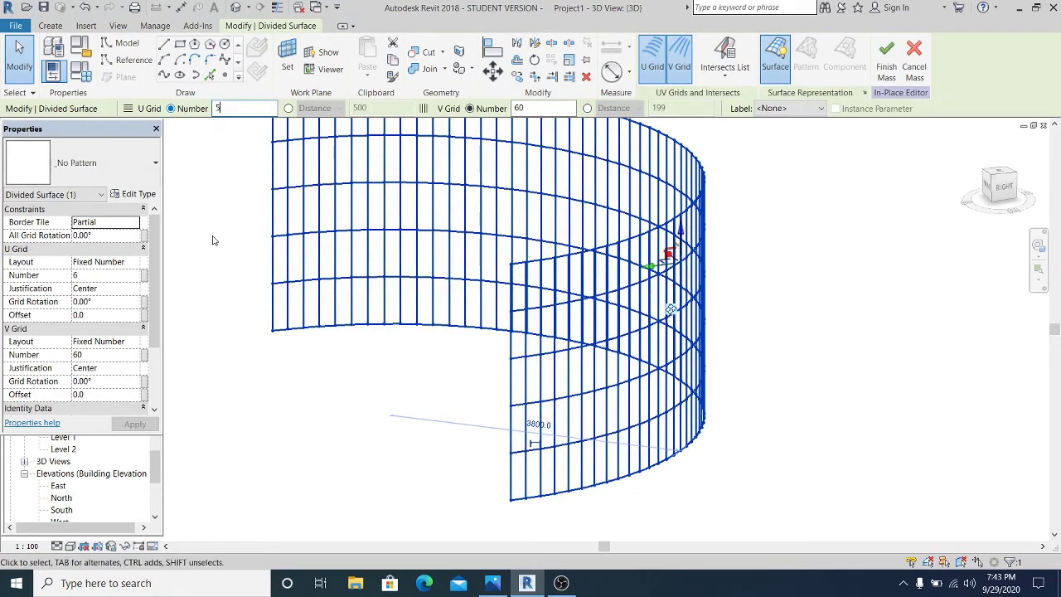
click(231, 254)
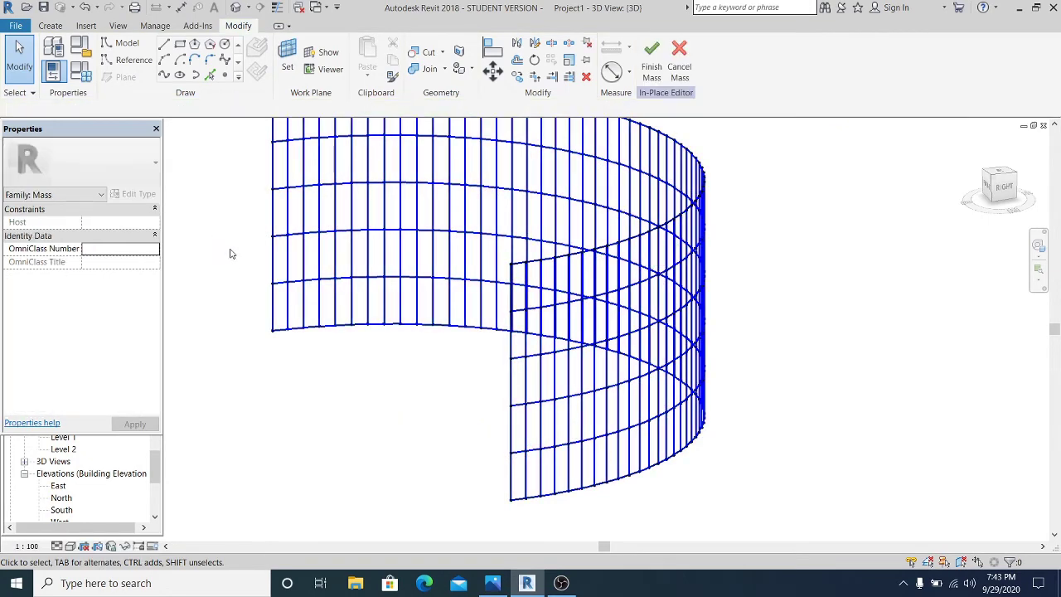
Step: Set the divided surface's U Grid number to 4
click(572, 433)
shift+middle_drag(540, 426, 564, 426)
scroll(472, 432, up, 1)
click(401, 501)
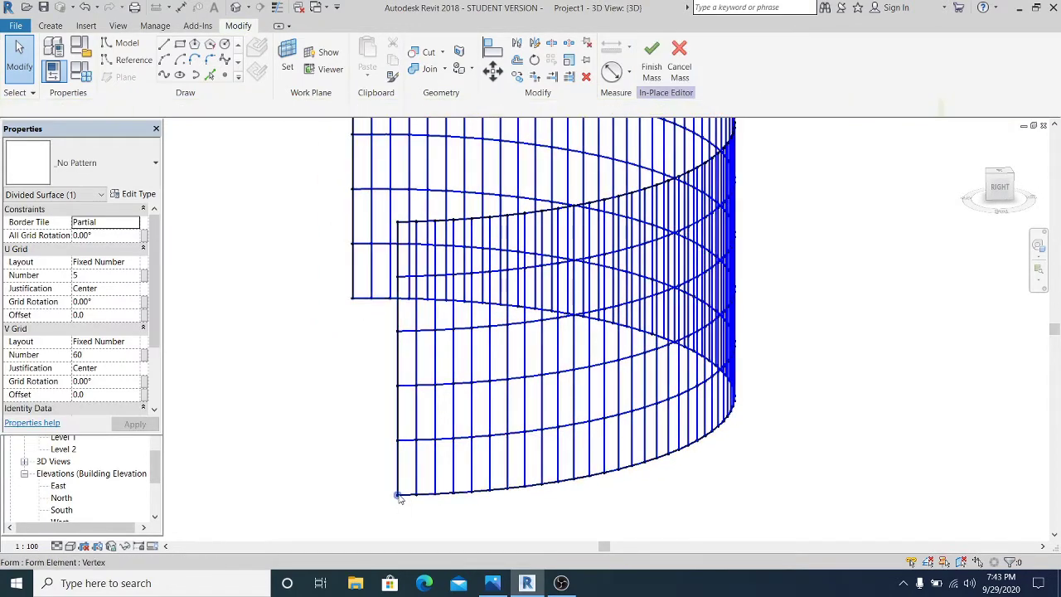
shift+middle_drag(396, 359, 418, 414)
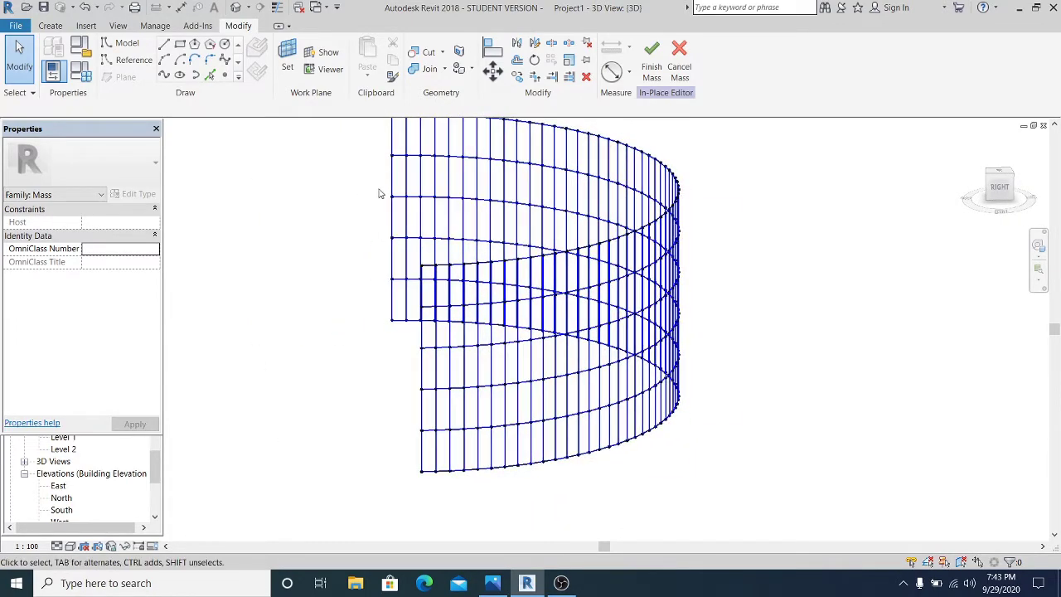
shift+middle_drag(379, 199, 430, 189)
click(500, 325)
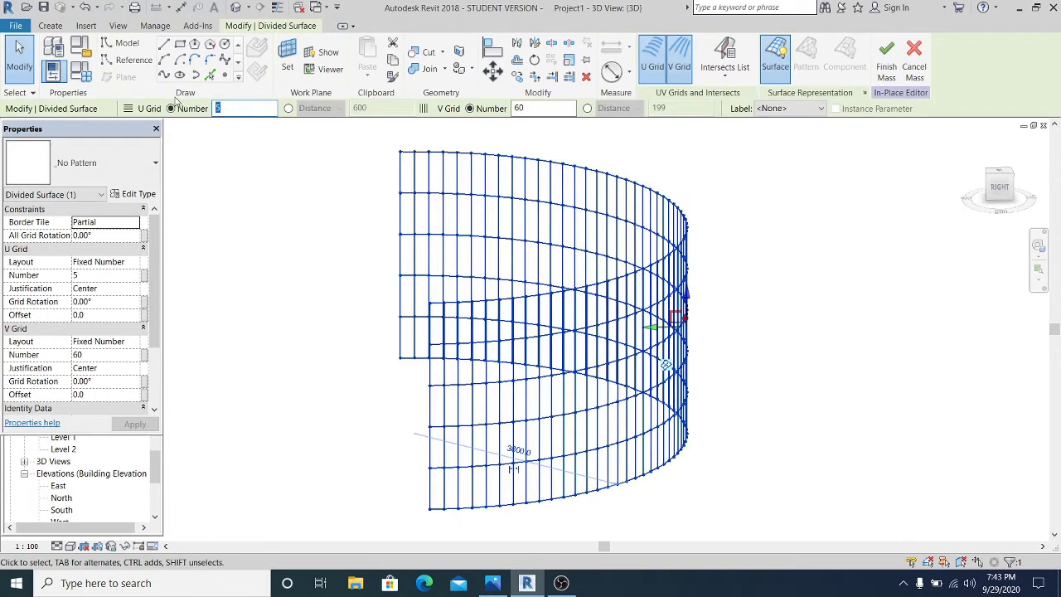
text(4)
click(276, 195)
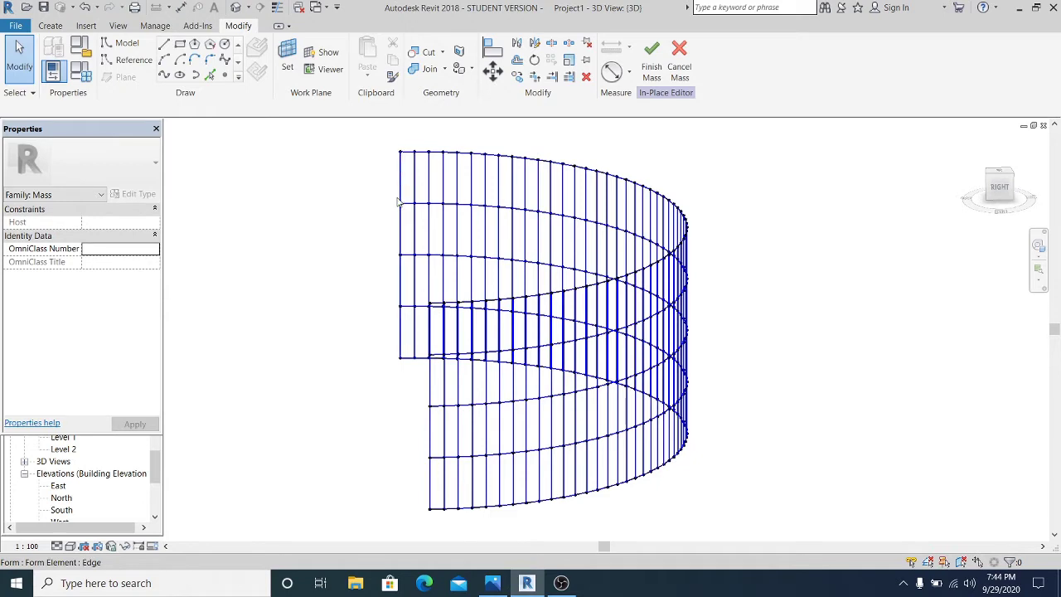
Step: Inspect the grid rows of the divided surface and return to Family1's Right elevation
scroll(402, 210, up, 2)
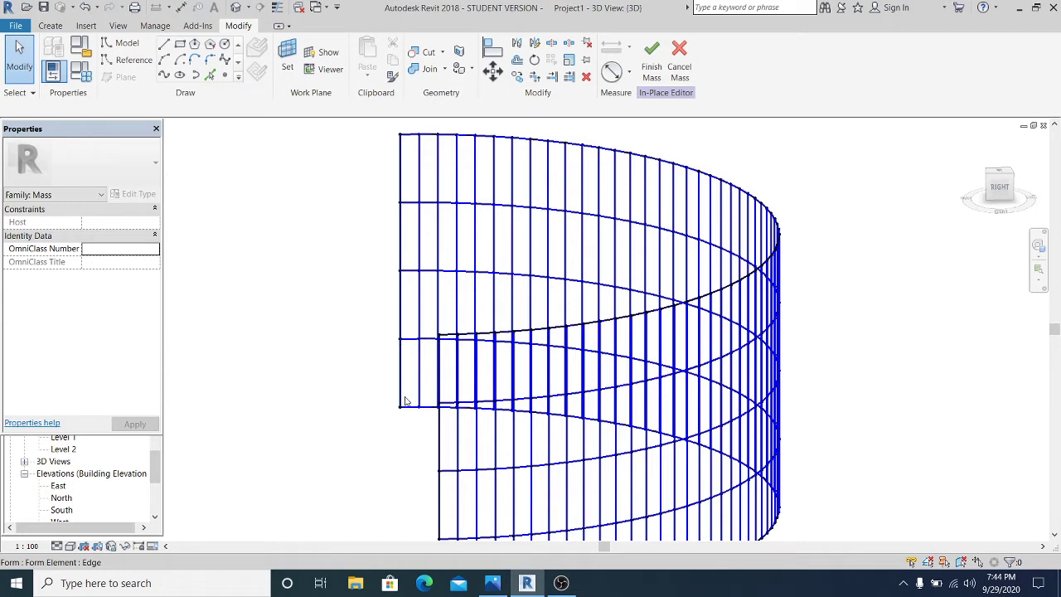
click(416, 225)
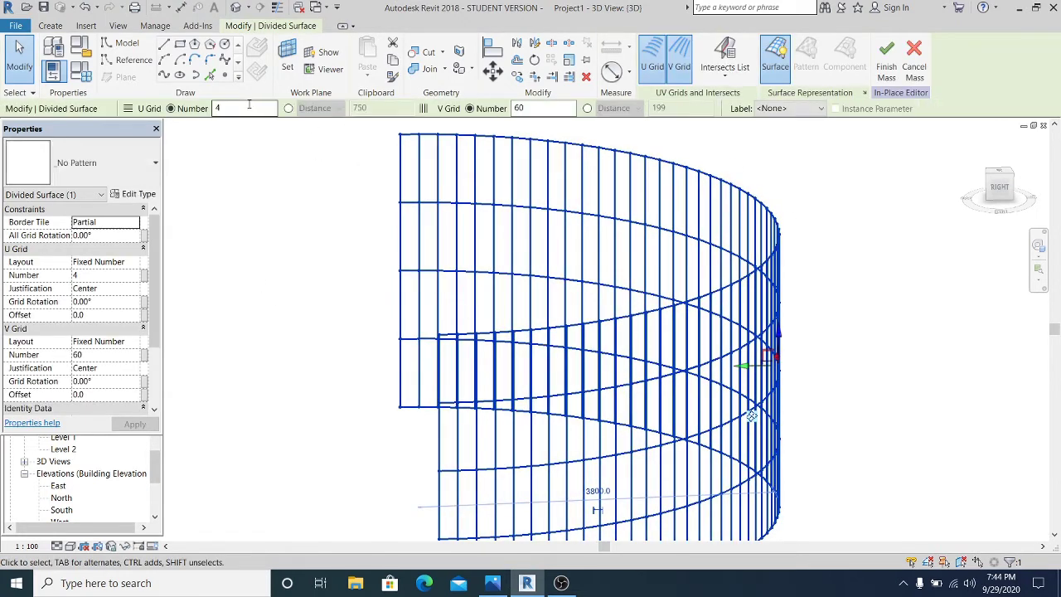
click(324, 206)
scroll(506, 222, down, 1)
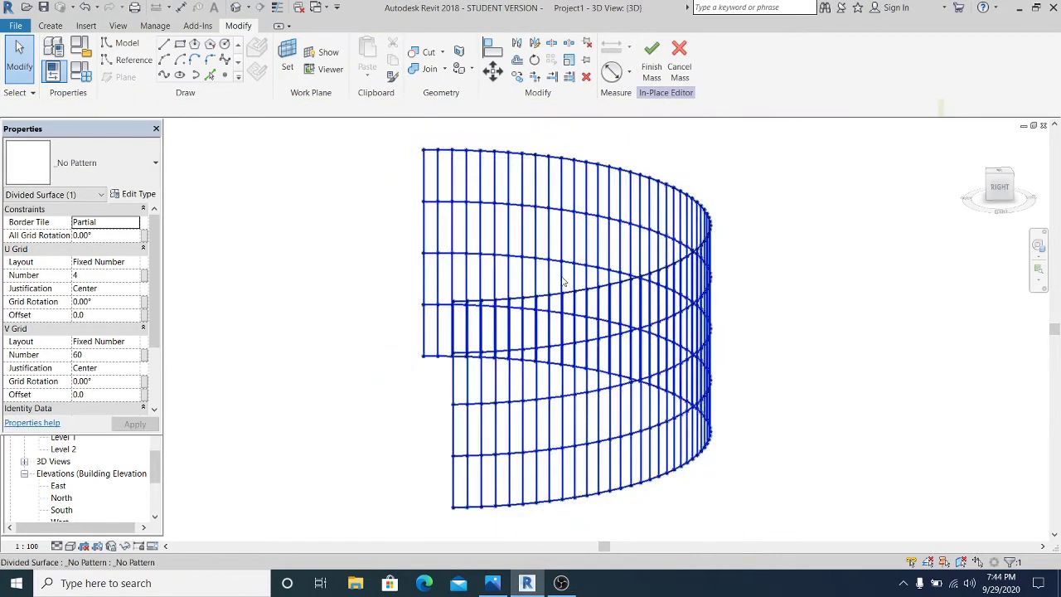
shift+middle_drag(605, 315, 638, 299)
middle_drag(578, 358, 603, 377)
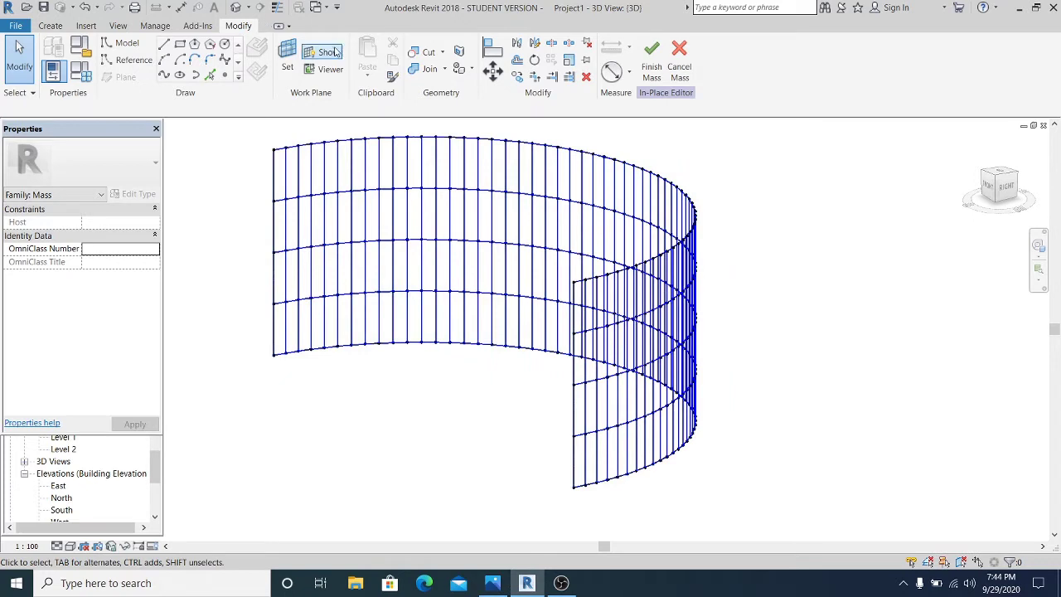
key(ctrl+Tab)
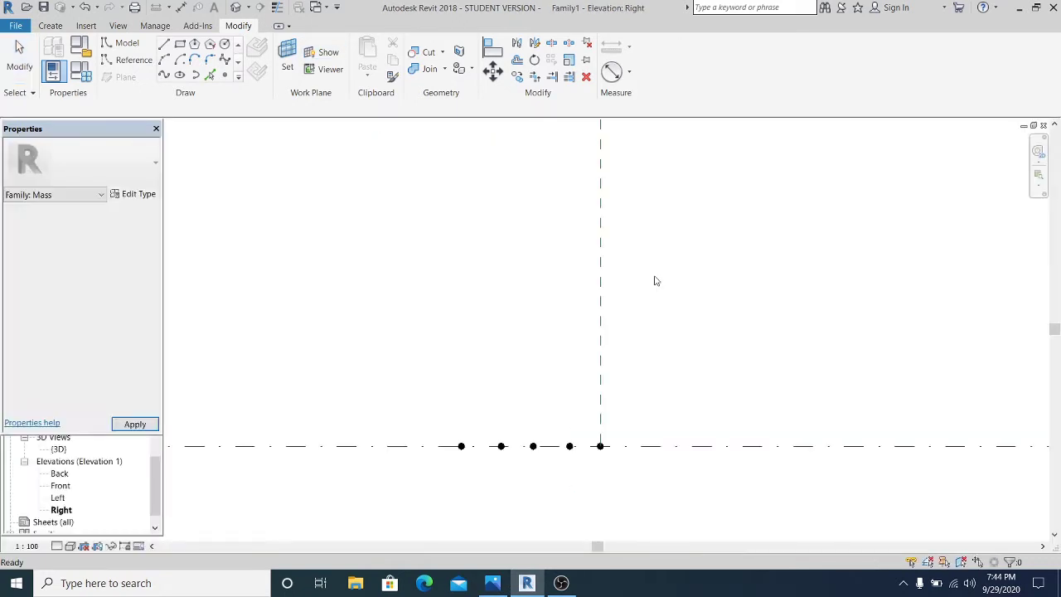
scroll(564, 382, up, 2)
middle_drag(584, 455, 605, 404)
key(d)
key(i)
click(624, 340)
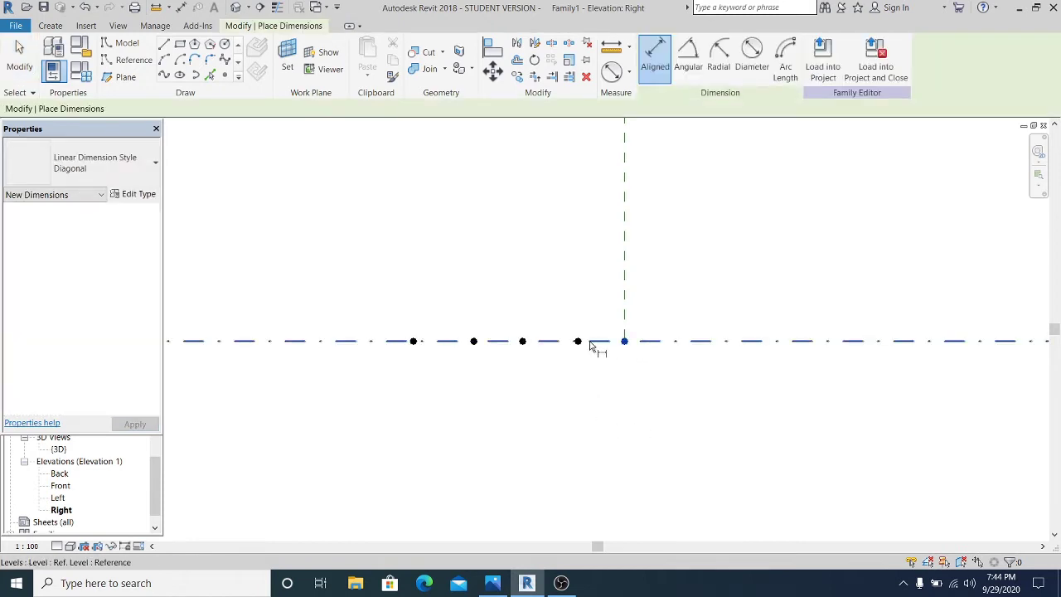
click(578, 341)
click(523, 340)
click(473, 340)
click(414, 340)
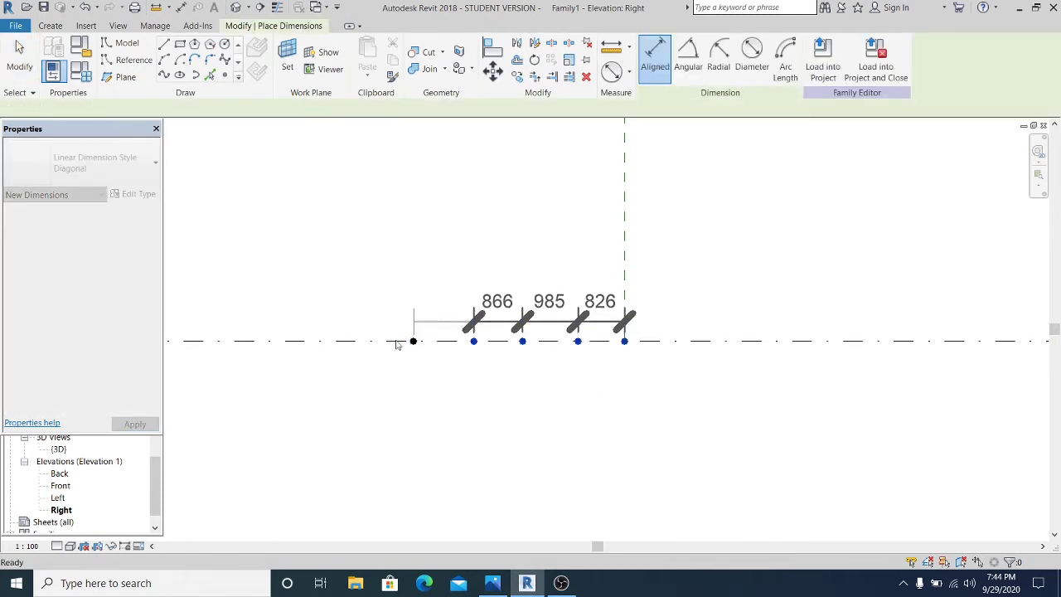
key(Escape)
key(Escape)
Step: Set the outermost reference point's distance from the center reference plane to 3000 mm
click(413, 342)
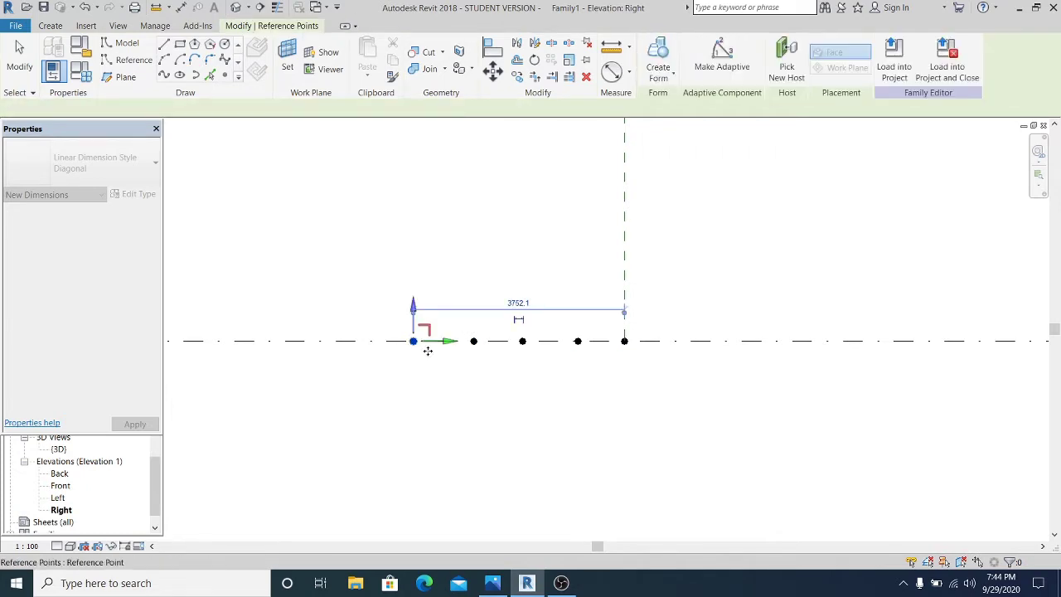
click(520, 301)
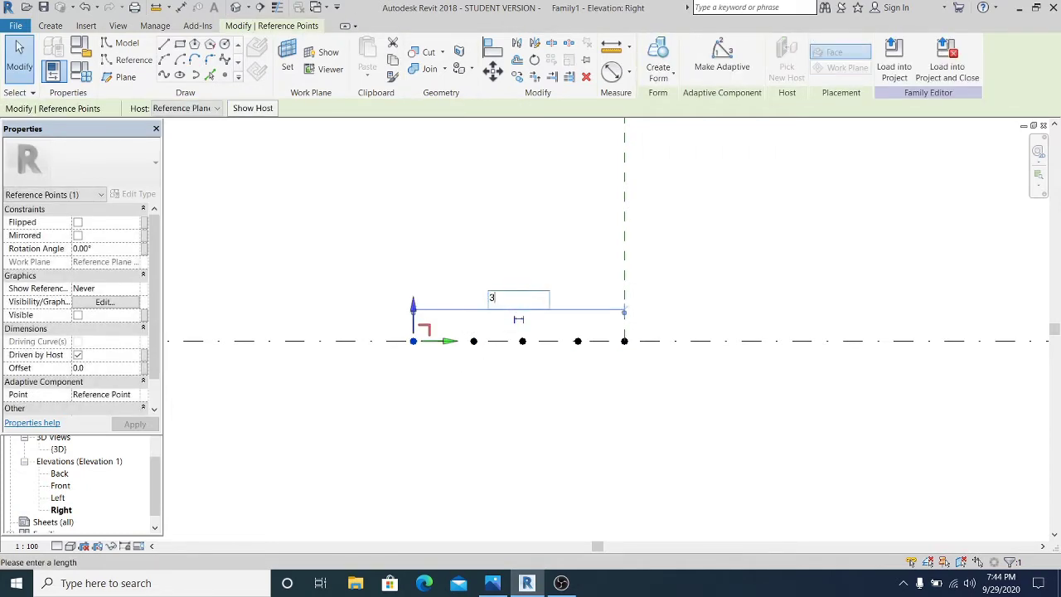
key(Return)
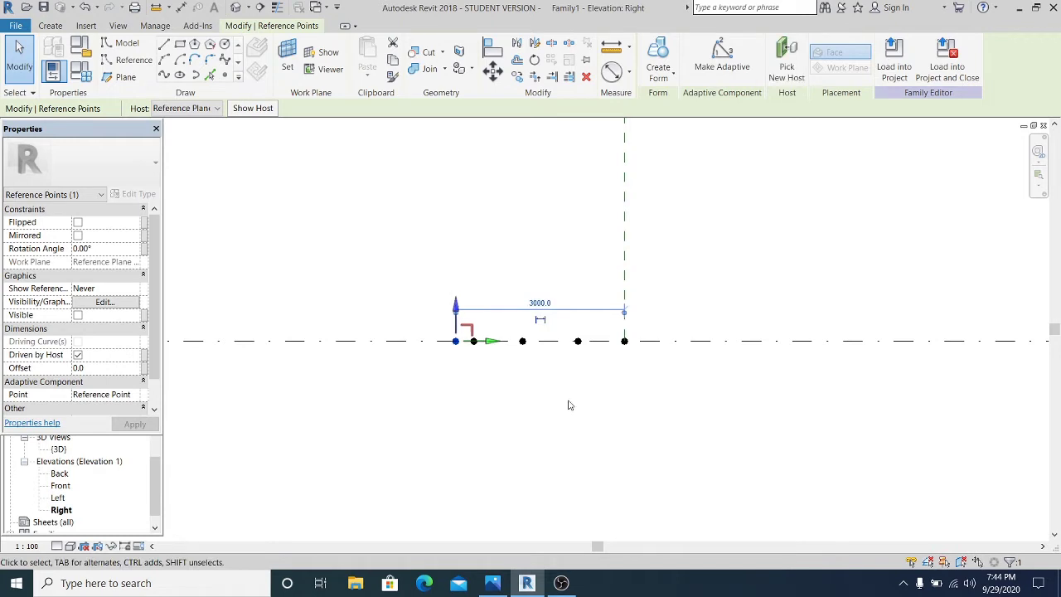
click(569, 405)
Step: Add an aligned dimension chain across all five reference points, placed below the Ref. Level, and make its segments equal
scroll(578, 380, up, 1)
key(d)
key(i)
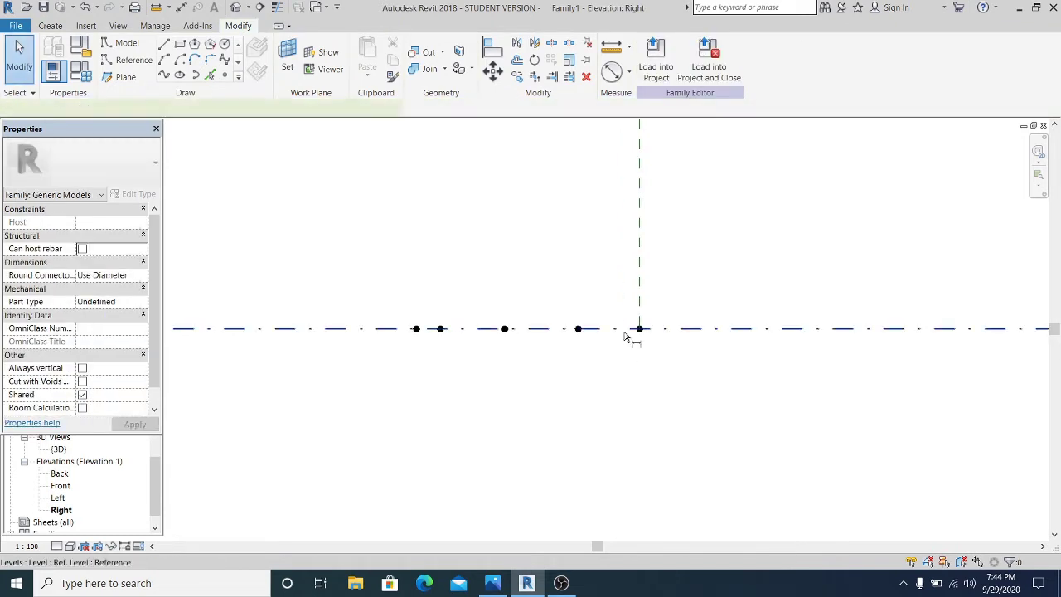
click(639, 331)
click(578, 331)
click(504, 330)
click(440, 330)
click(416, 329)
click(497, 442)
middle_drag(534, 540, 577, 420)
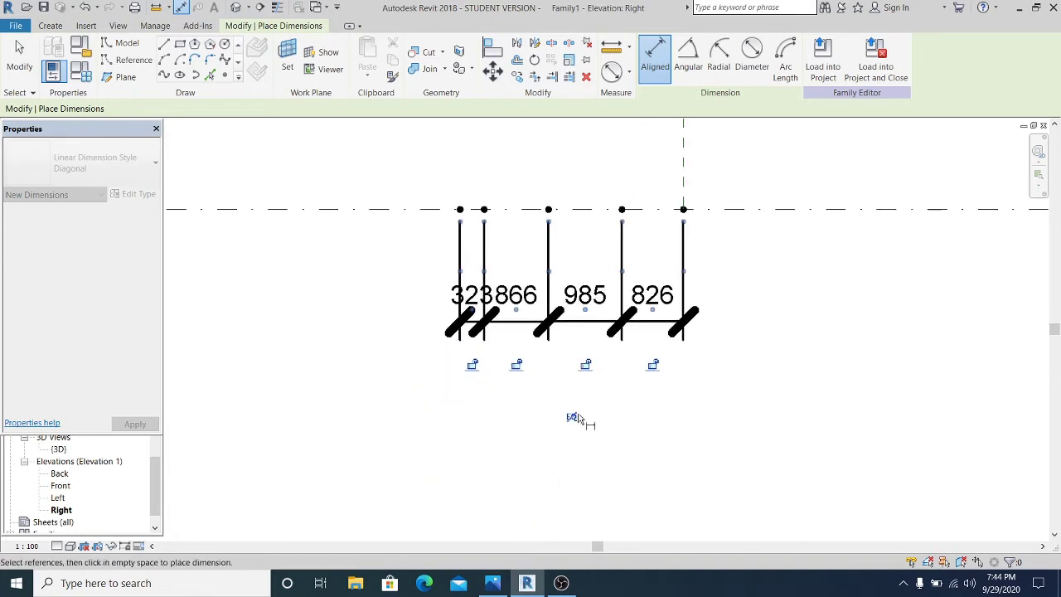
click(573, 418)
key(Escape)
key(Escape)
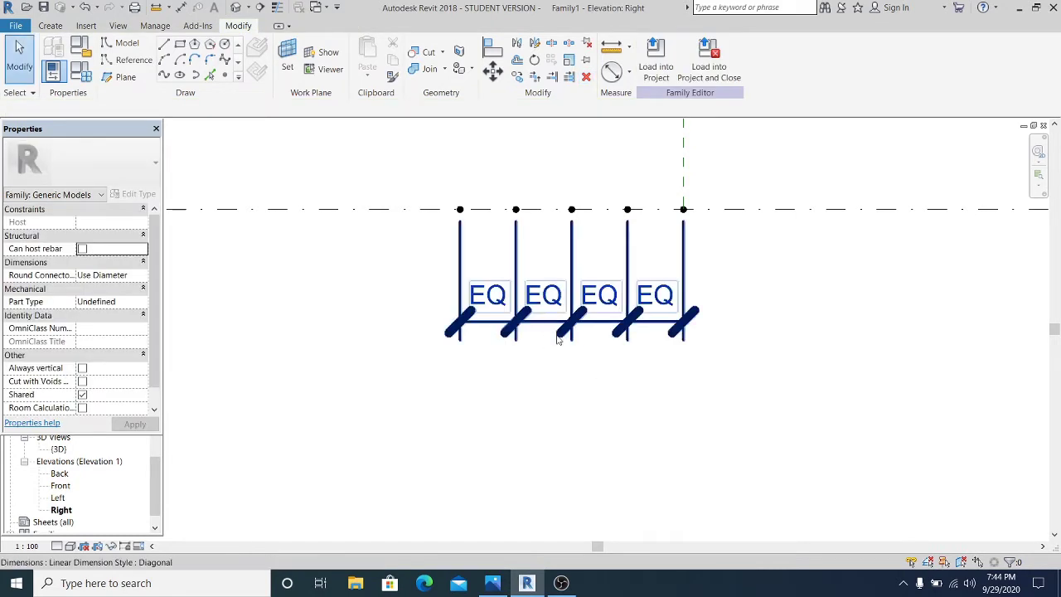
Step: Delete the equality dimension chain below the reference points
key(Delete)
click(579, 320)
middle_drag(572, 410, 528, 422)
key(Delete)
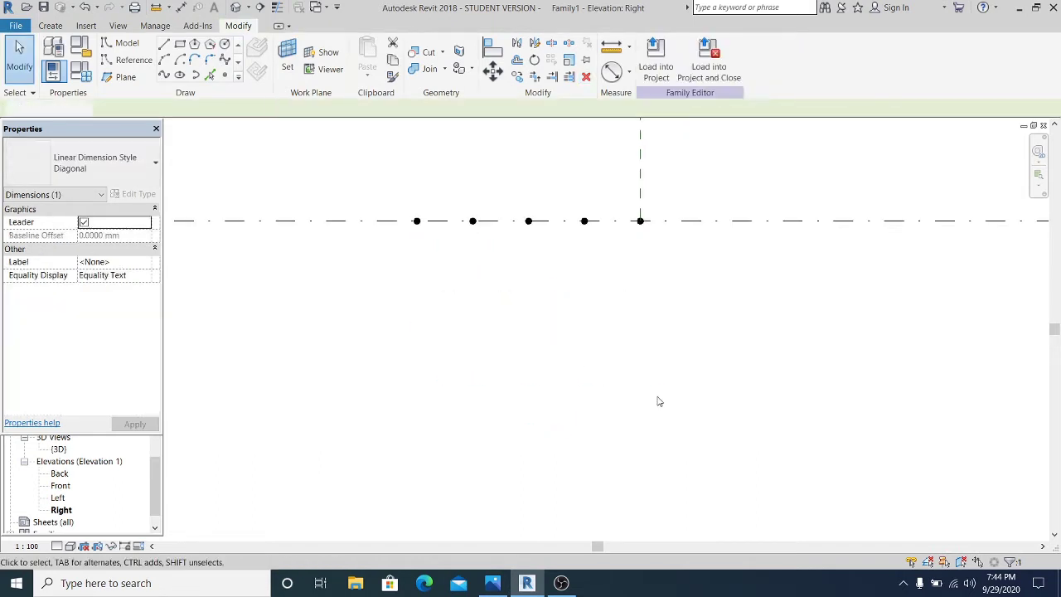
Step: Convert all five reference points on the Ref. Level into adaptive points
middle_drag(509, 268, 539, 323)
drag(347, 195, 726, 360)
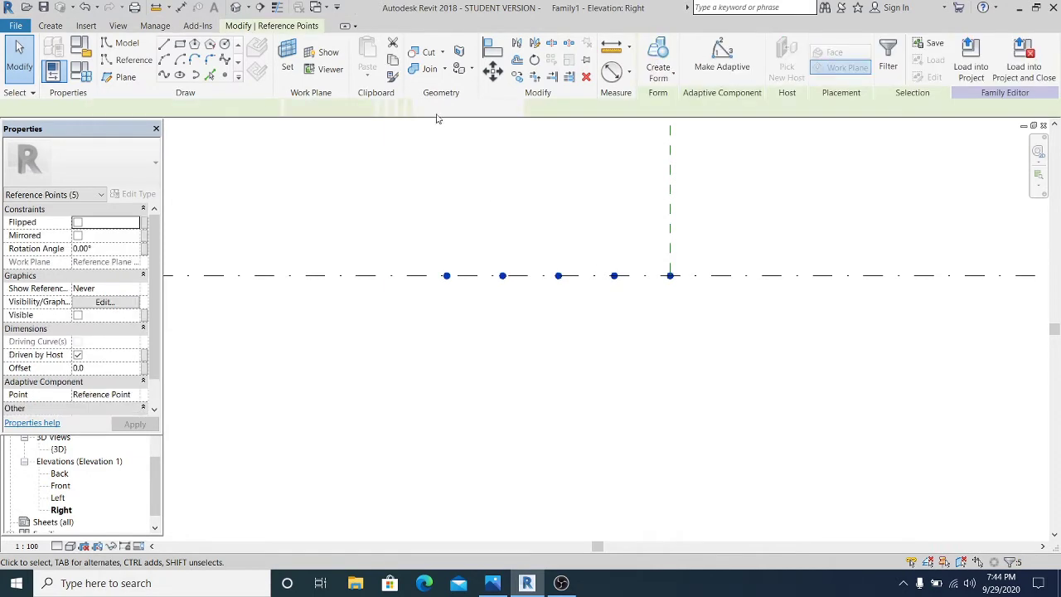
middle_drag(444, 206, 405, 199)
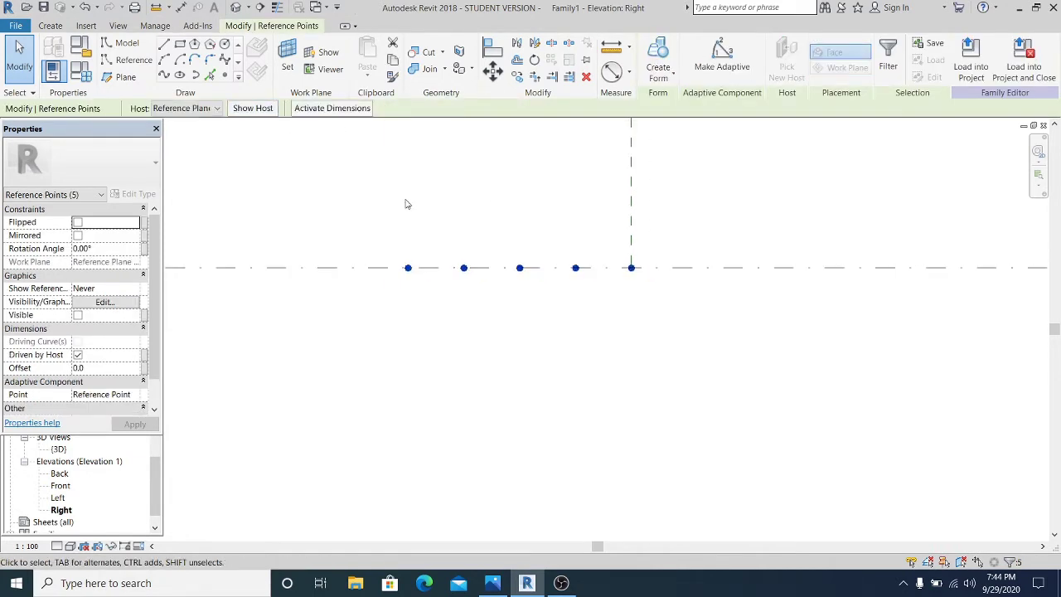
click(720, 73)
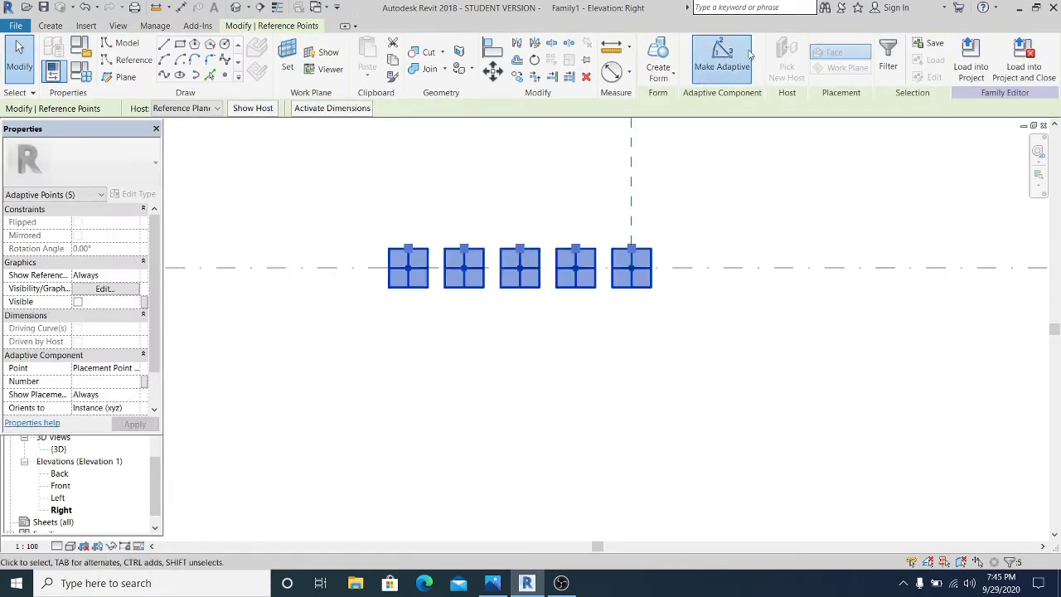
Step: Draw a spline through the five adaptive points and turn it into a reference line
click(165, 75)
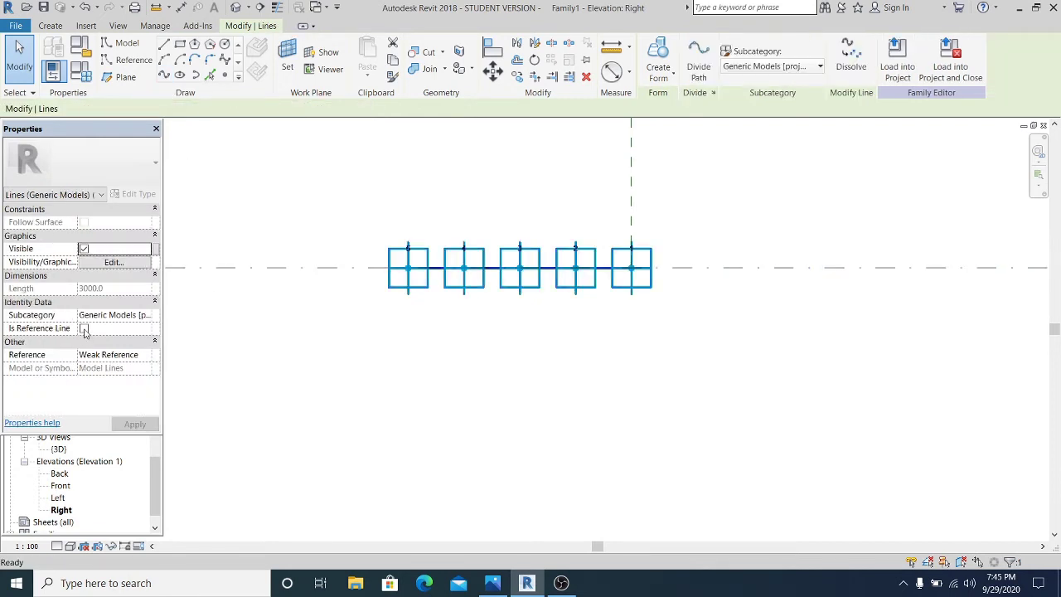
click(84, 329)
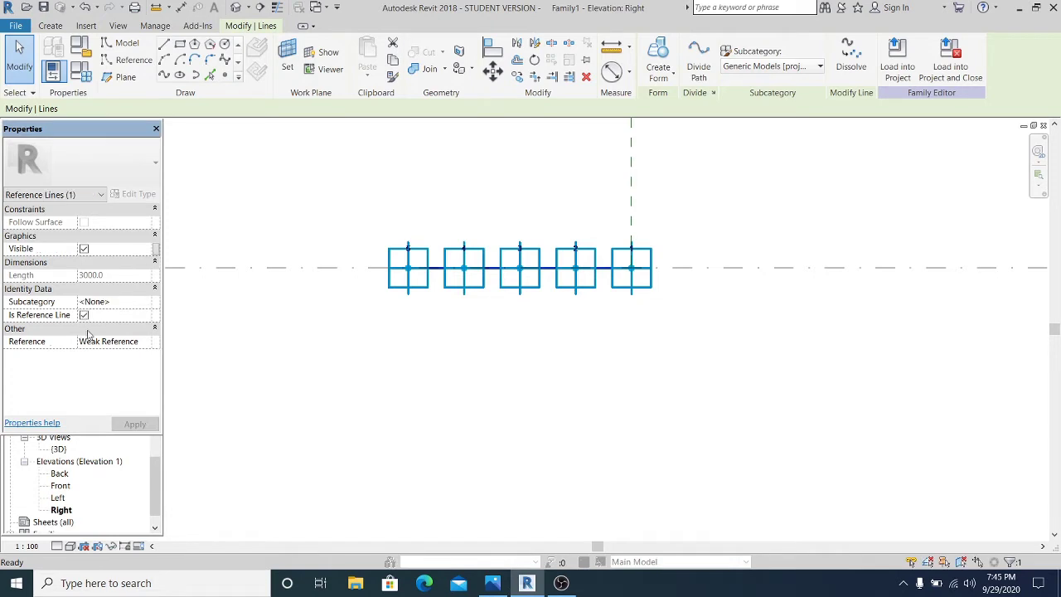
click(249, 388)
middle_drag(256, 388, 279, 386)
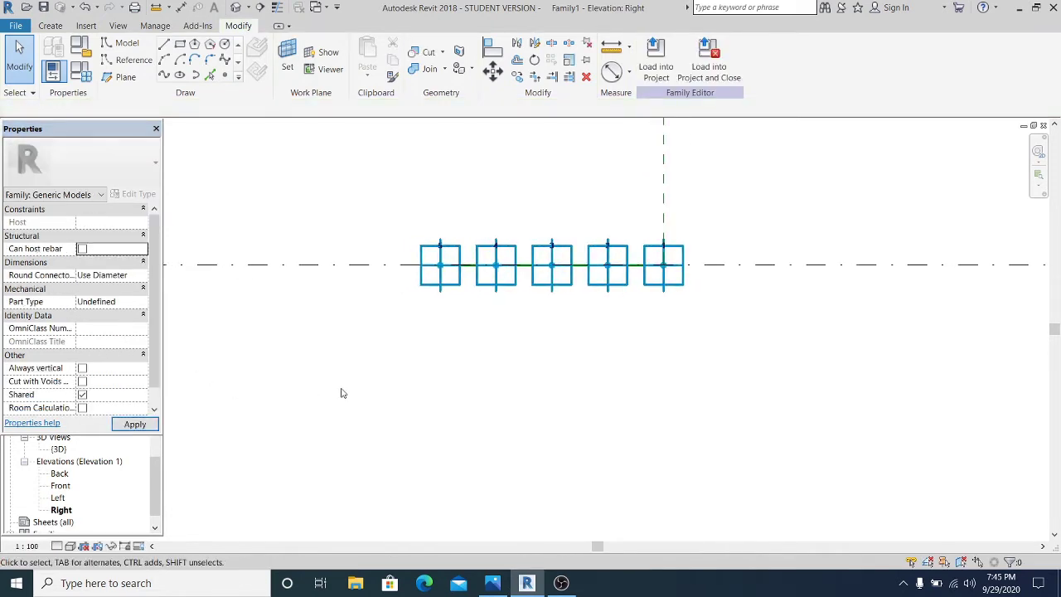
Step: Check the placement and orientation properties of adaptive point 5
click(440, 265)
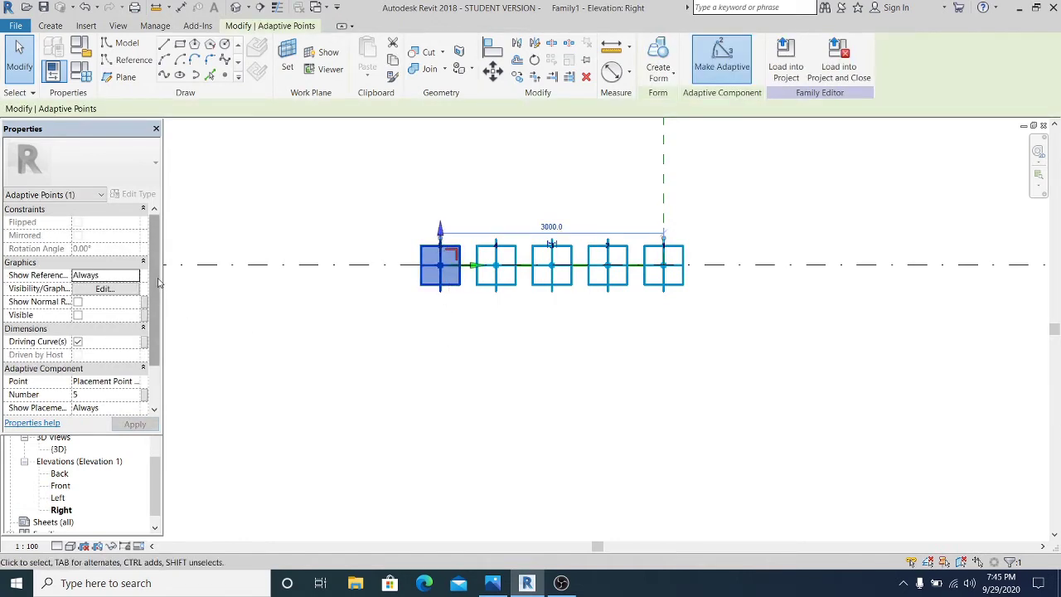
drag(156, 286, 156, 308)
scroll(157, 309, down, 1)
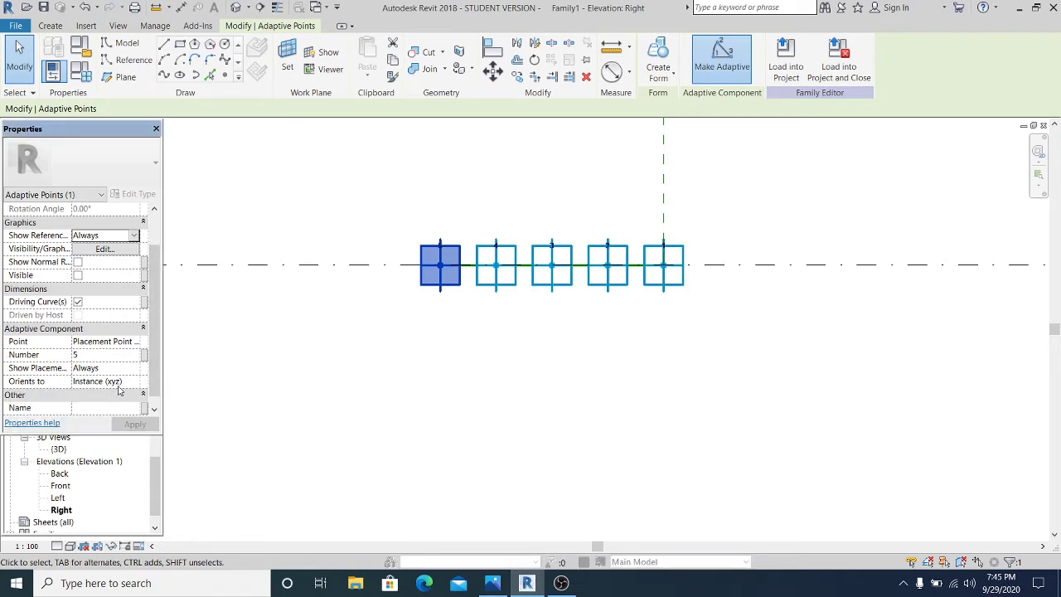
click(367, 395)
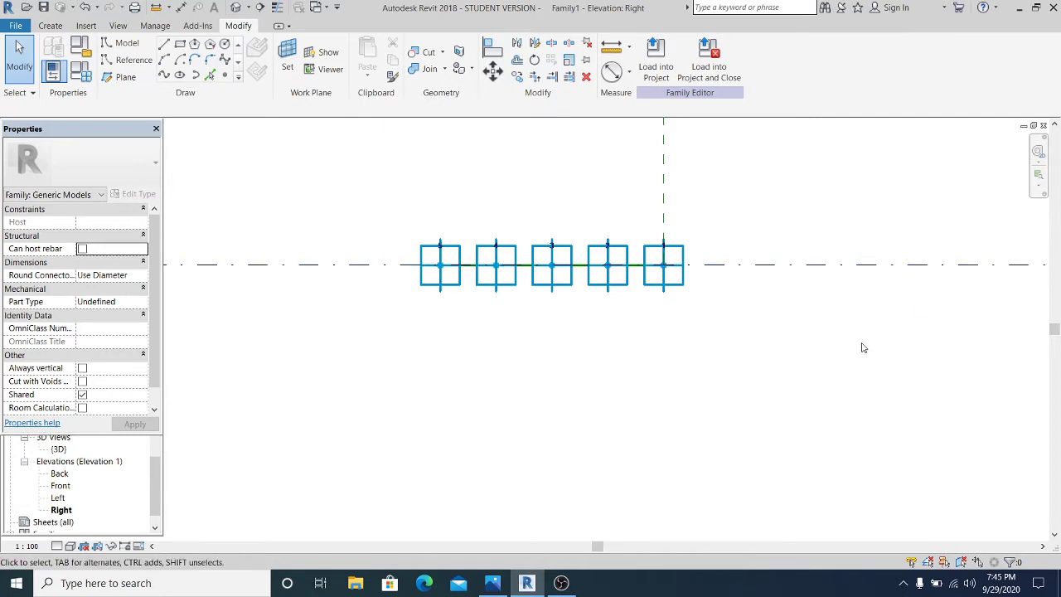
Step: Draw a model-line rectangle 3000 mm wide and about 2215 mm high, rising from adaptive points 1 and 5
scroll(414, 292, up, 1)
scroll(524, 350, down, 1)
middle_drag(557, 381, 524, 460)
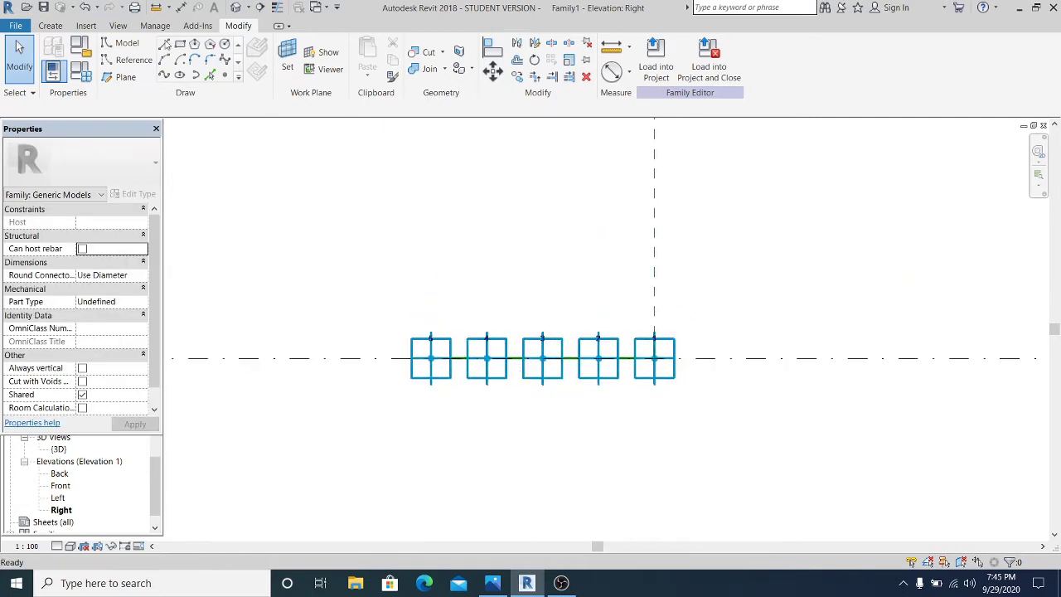
click(180, 44)
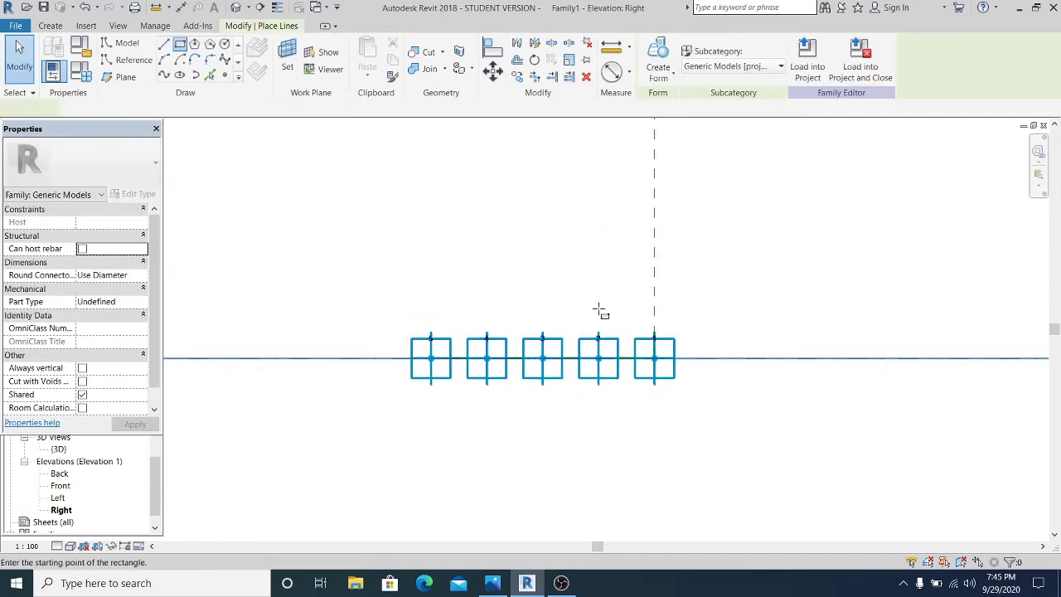
click(655, 358)
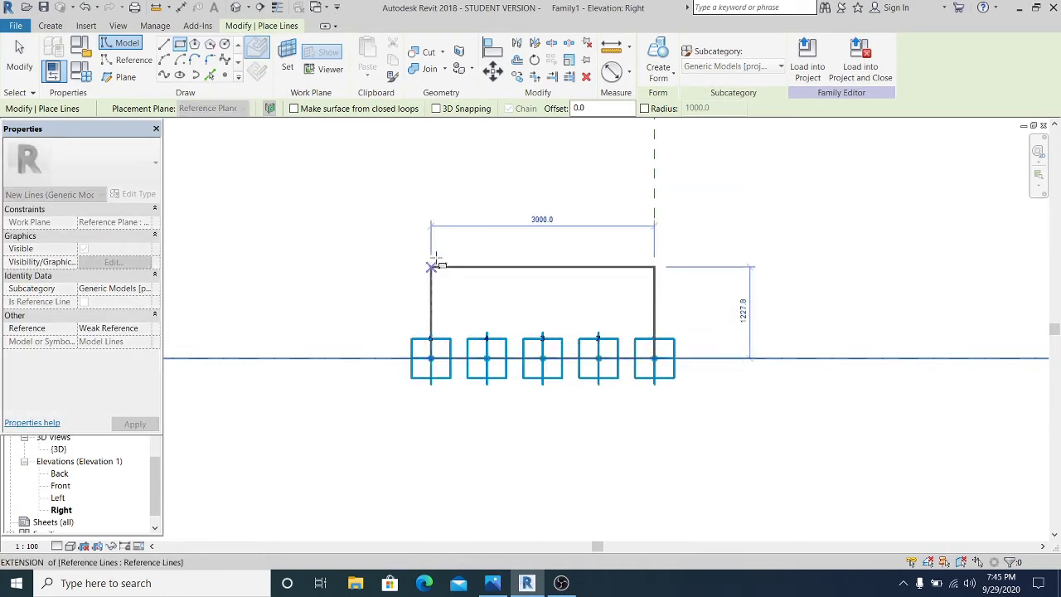
click(431, 194)
key(Escape)
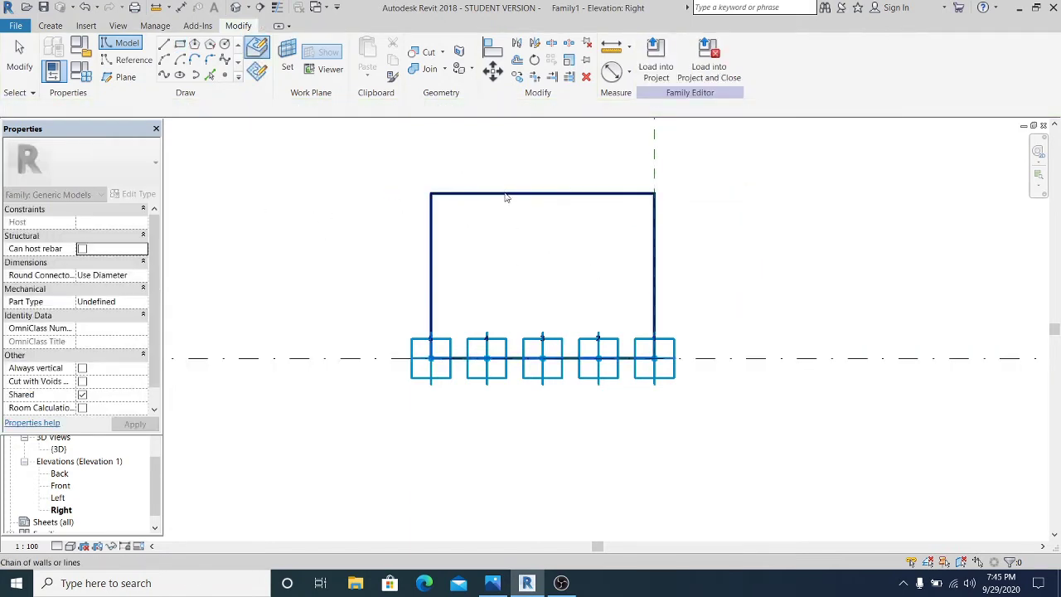
Step: Set the rectangle's height to 5 m by repositioning its upper line
click(501, 195)
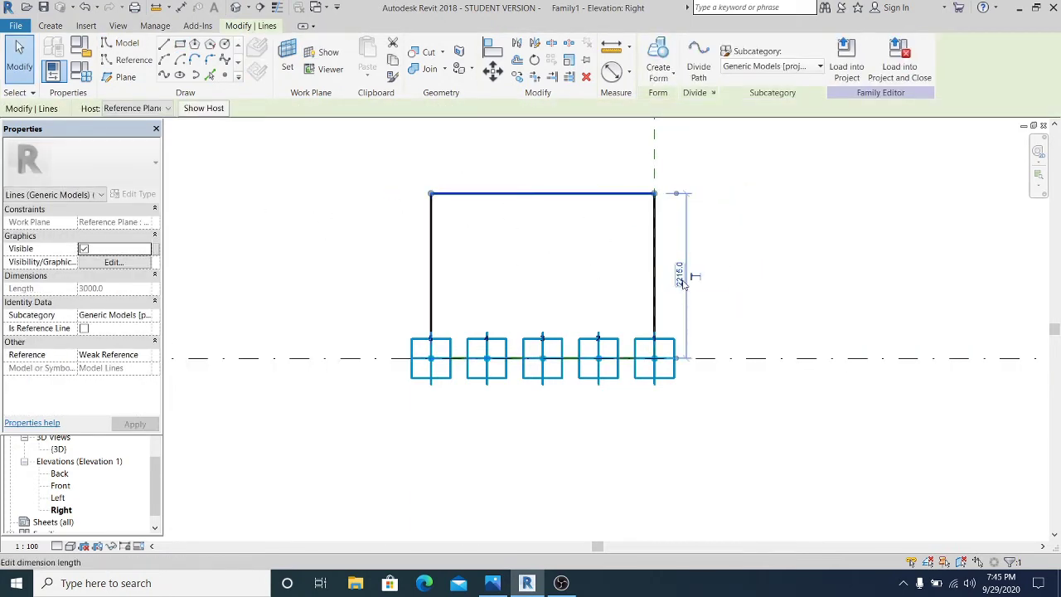
click(679, 275)
text(5M)
key(Return)
scroll(691, 354, down, 4)
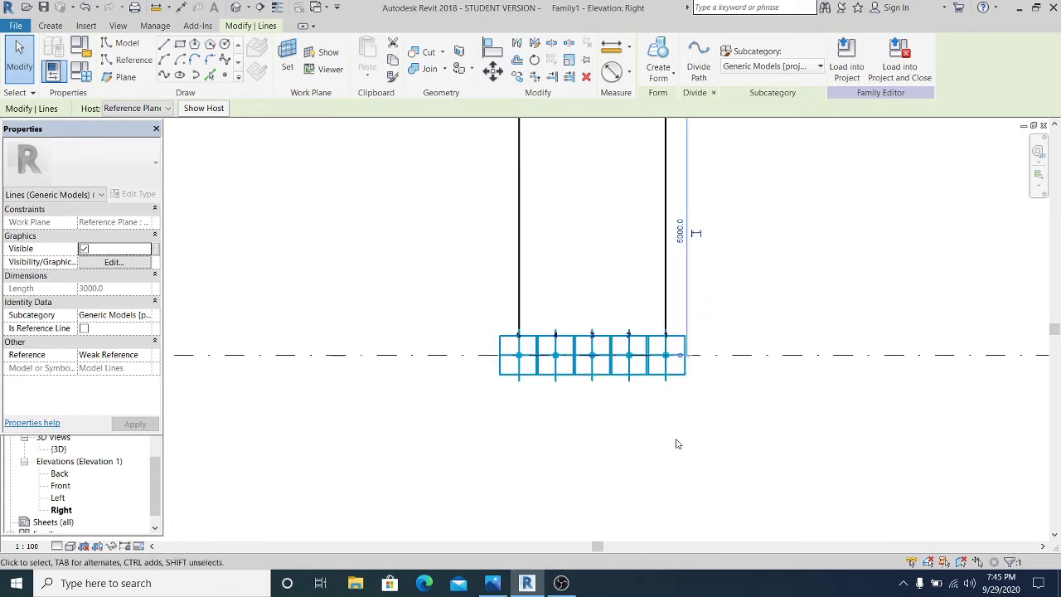
click(748, 364)
scroll(592, 325, up, 2)
middle_drag(606, 293, 622, 267)
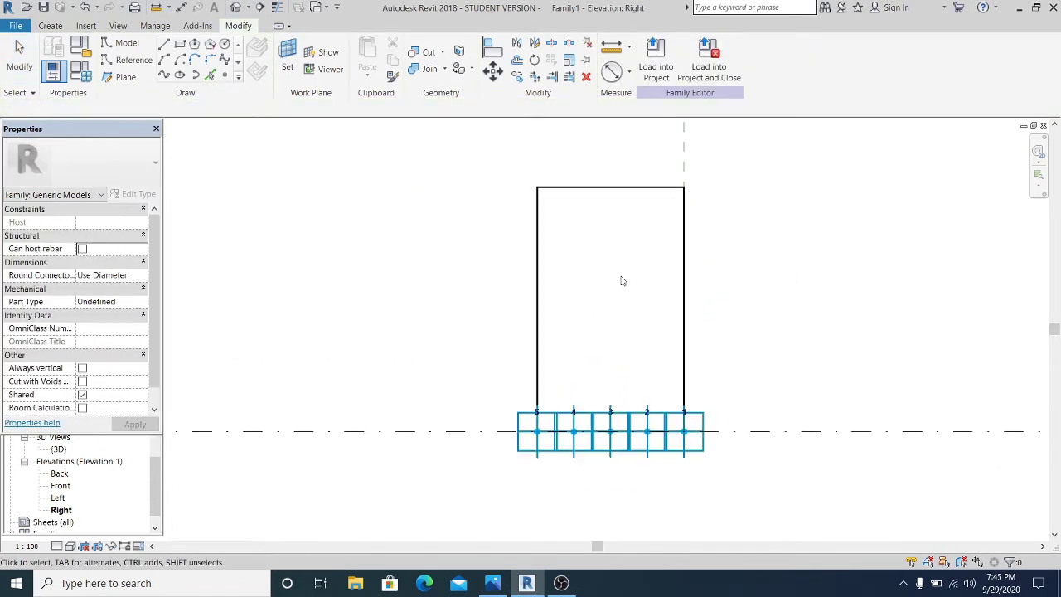
Step: Offset copies of all four rectangle sides 200 mm inward
key(o)
key(f)
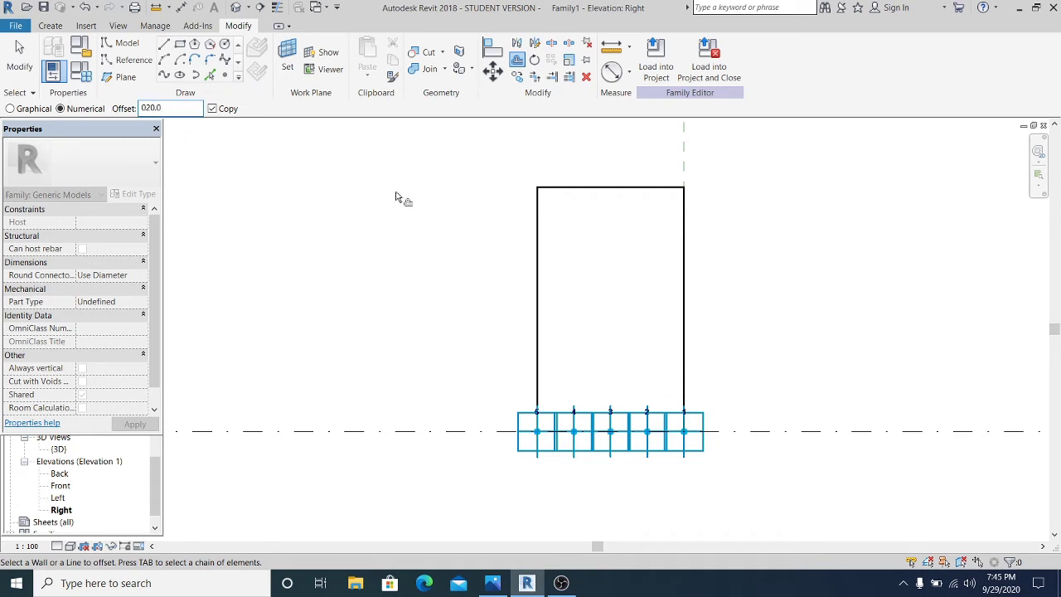
click(141, 108)
key(Delete)
click(610, 193)
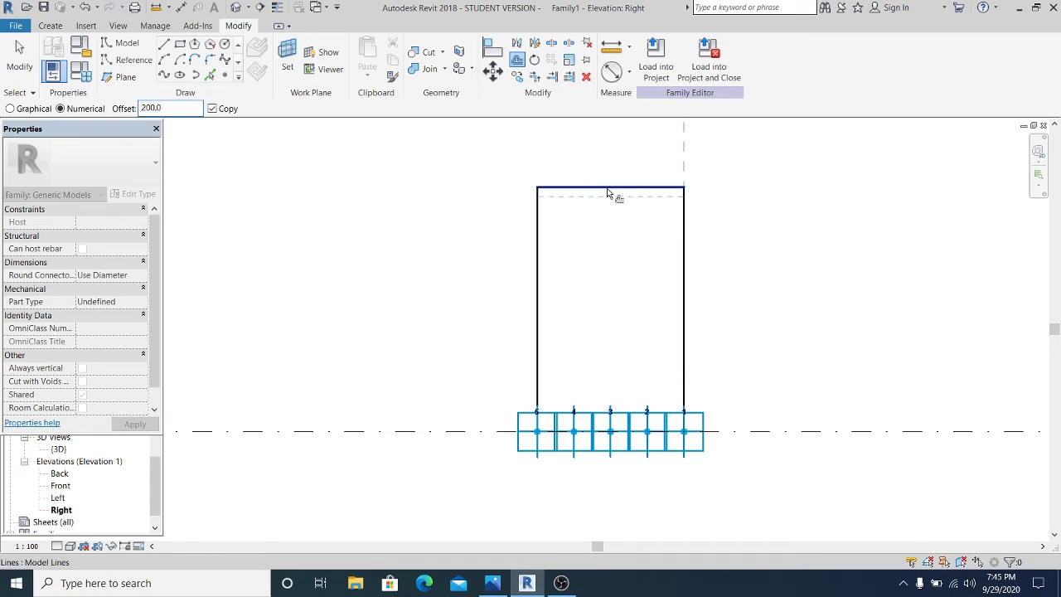
click(542, 232)
click(681, 265)
scroll(637, 423, up, 3)
click(620, 442)
middle_drag(675, 411, 685, 375)
key(Escape)
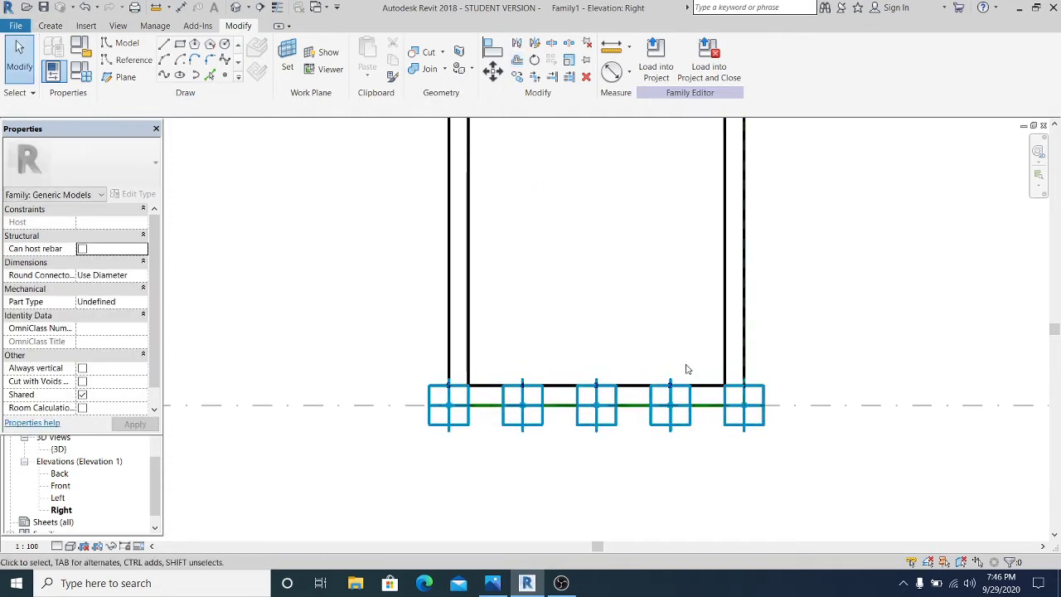
Step: Trim the offset lines at their corners into a closed inner rectangle
middle_drag(674, 276, 642, 416)
key(t)
key(r)
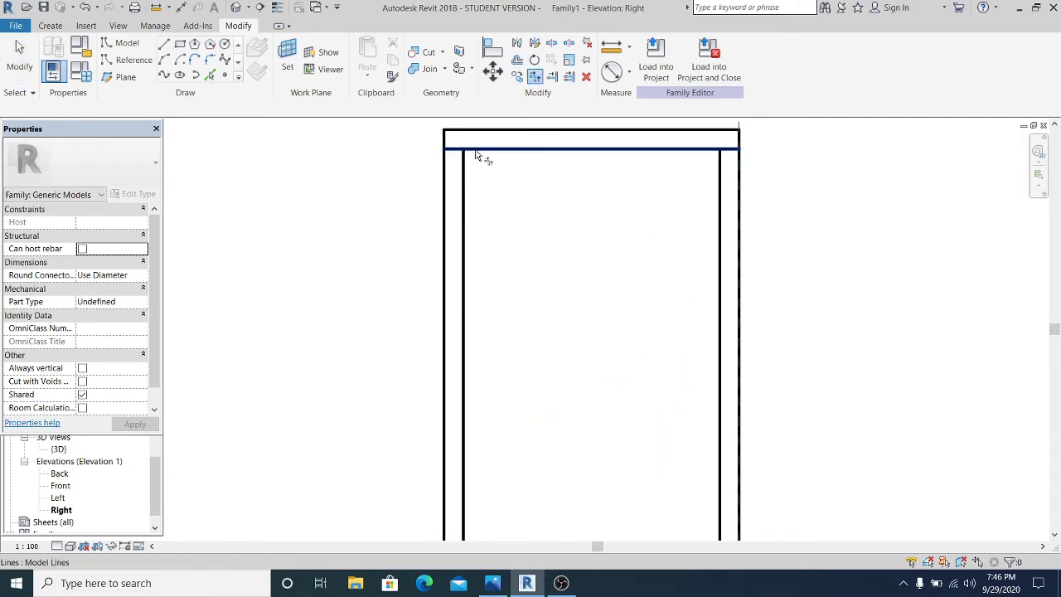
click(477, 153)
click(464, 169)
click(715, 150)
click(722, 164)
middle_drag(691, 414, 727, 109)
scroll(762, 406, up, 1)
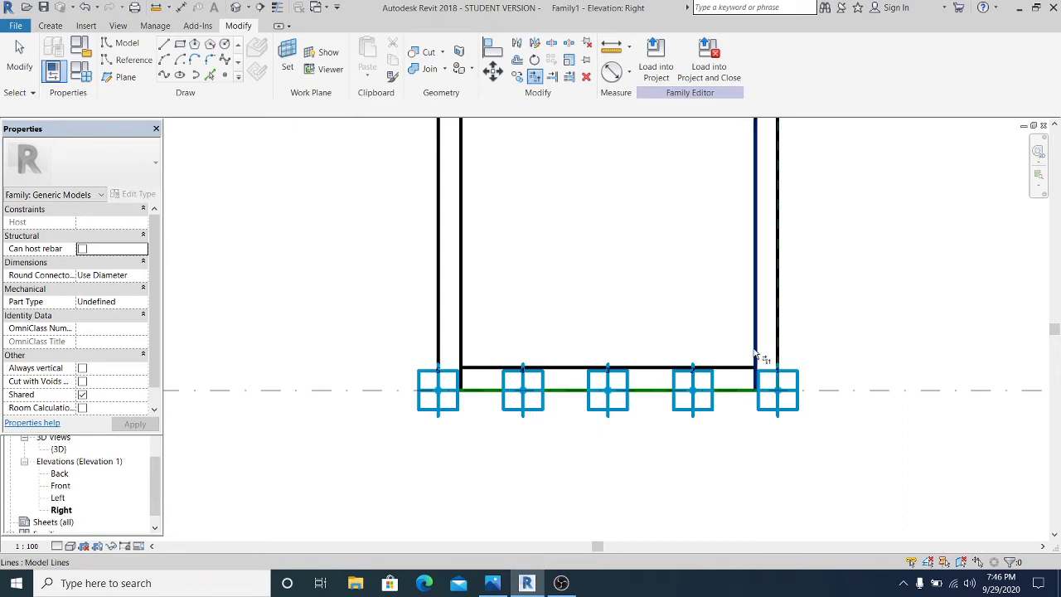
click(487, 370)
click(461, 358)
click(19, 58)
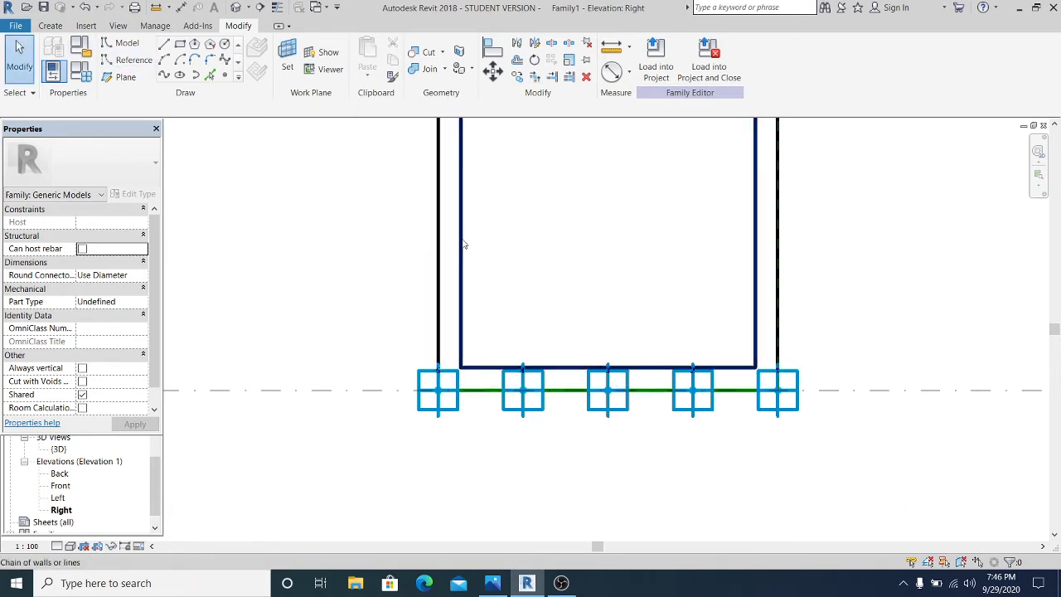
Step: Create a solid form from the outer rectangle in the 3D view and set its depth to 200 mm
scroll(560, 329, down, 1)
middle_drag(581, 369, 565, 497)
scroll(544, 283, down, 1)
middle_drag(537, 273, 534, 325)
click(235, 7)
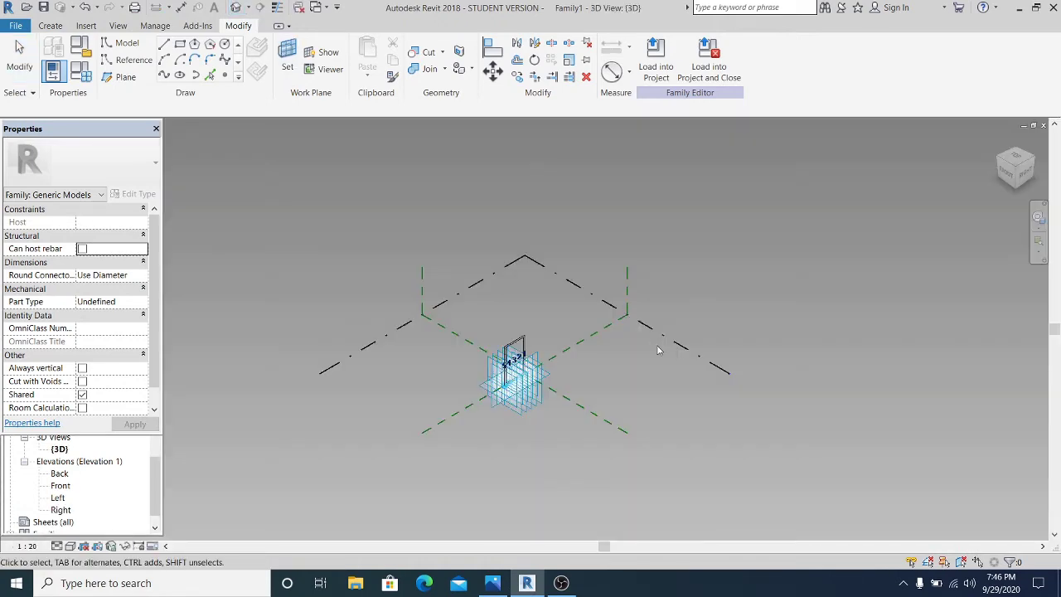
shift+middle_drag(537, 345, 547, 303)
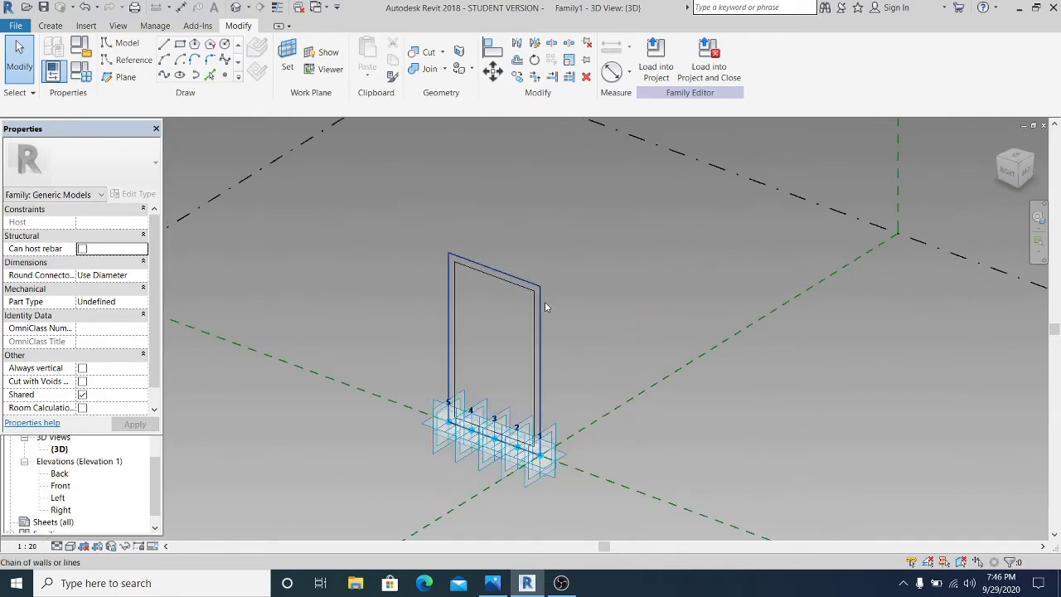
click(546, 301)
click(658, 71)
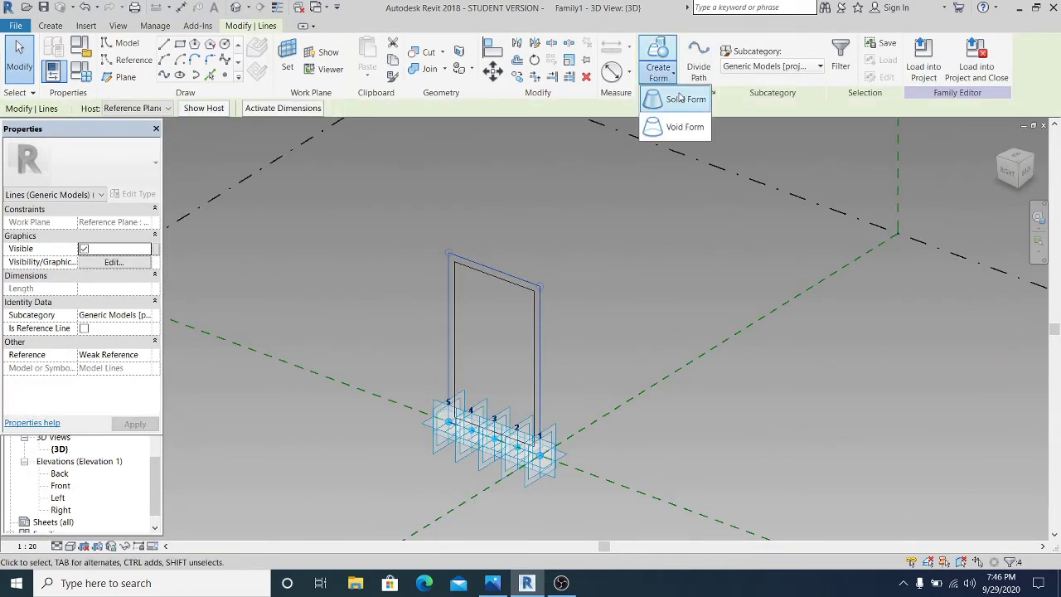
click(676, 114)
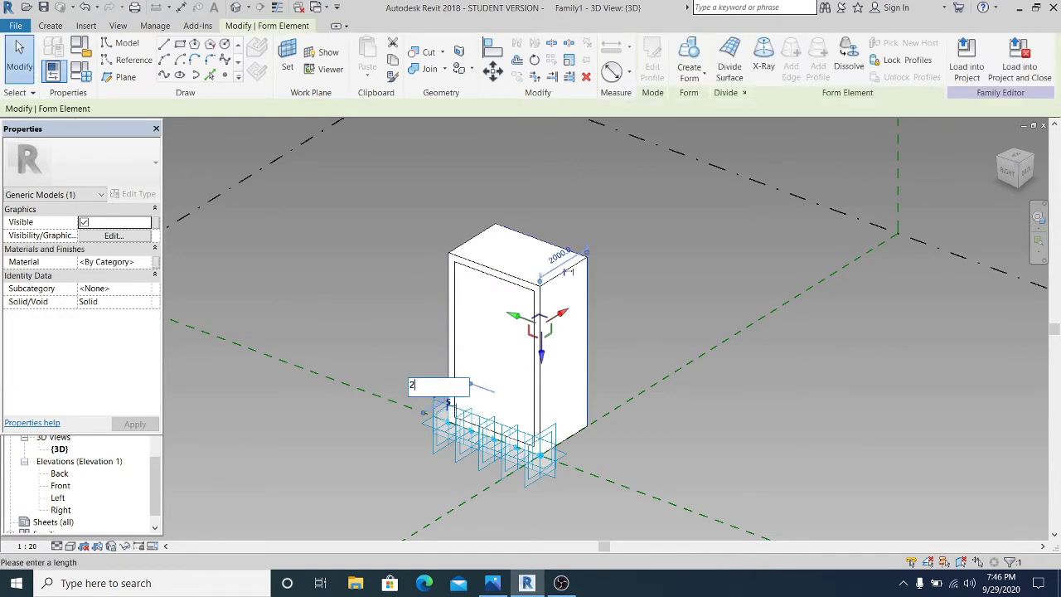
click(326, 330)
scroll(446, 357, up, 1)
click(643, 342)
Step: Create a void form from the inner rectangle, with the 3D view set to Wireframe
scroll(508, 273, up, 1)
key(Tab)
click(508, 240)
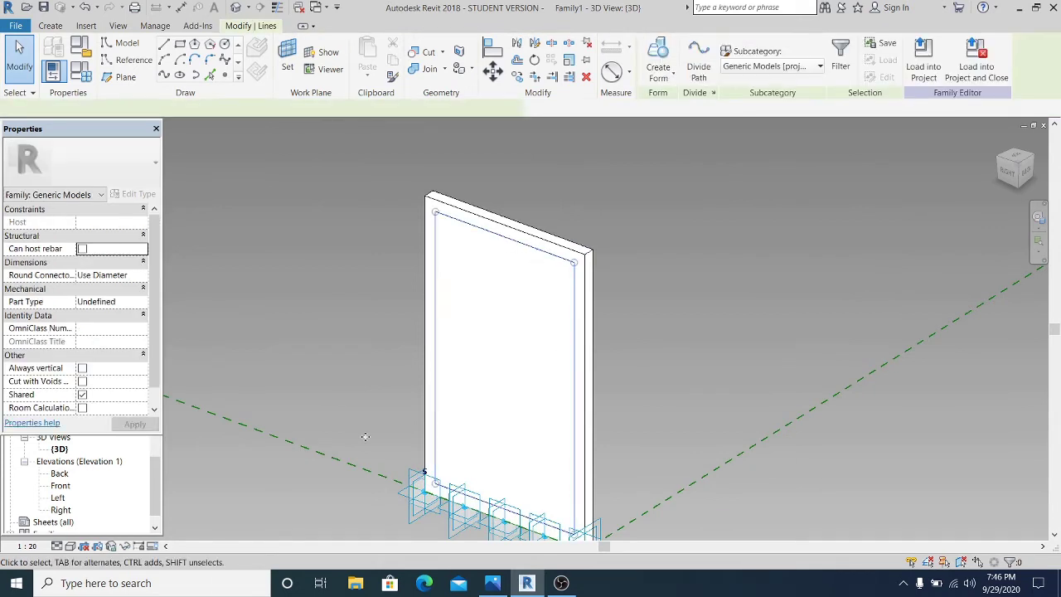
click(70, 545)
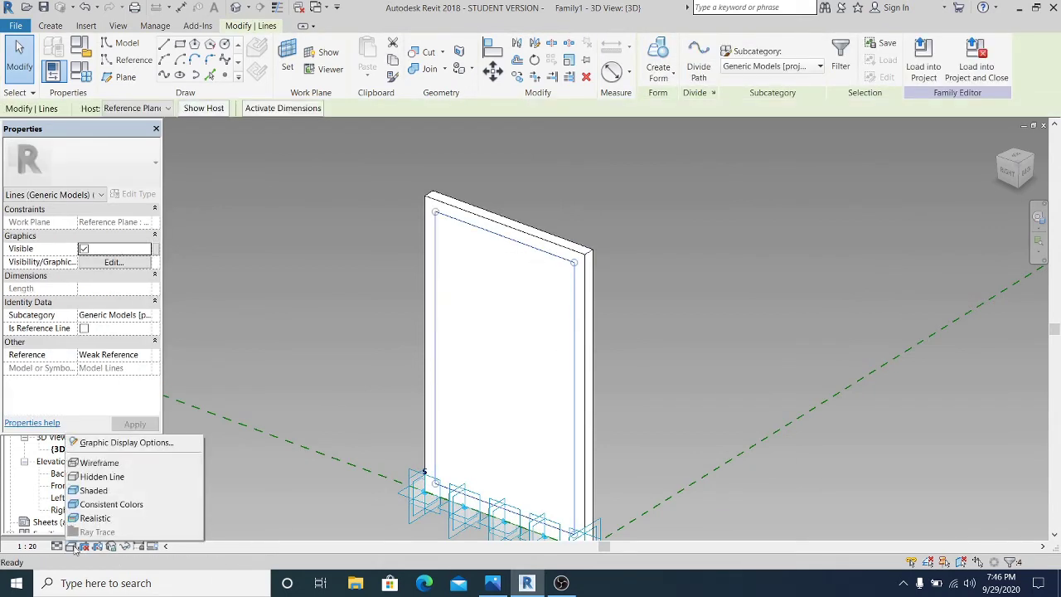
click(100, 462)
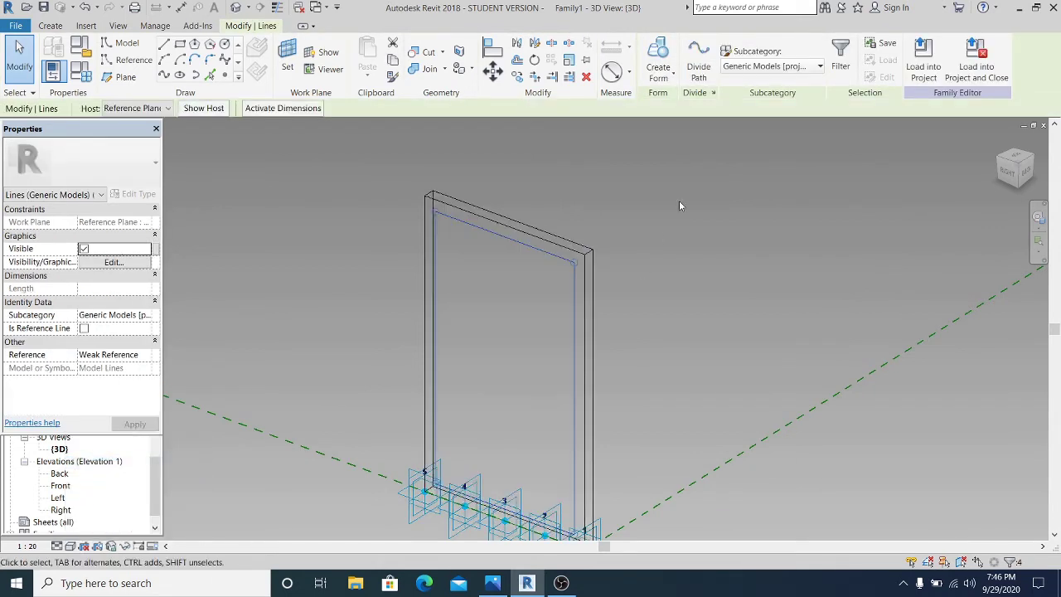
click(658, 73)
click(672, 126)
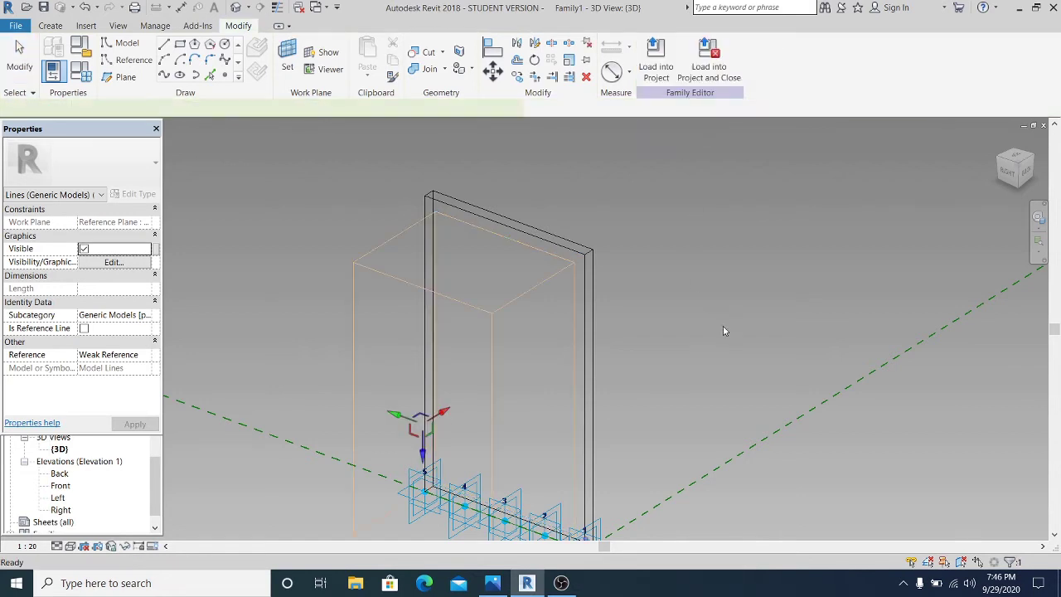
Step: Shorten the void form to a depth of about 491 mm by moving its outer face toward the solid
shift+middle_drag(704, 358, 608, 327)
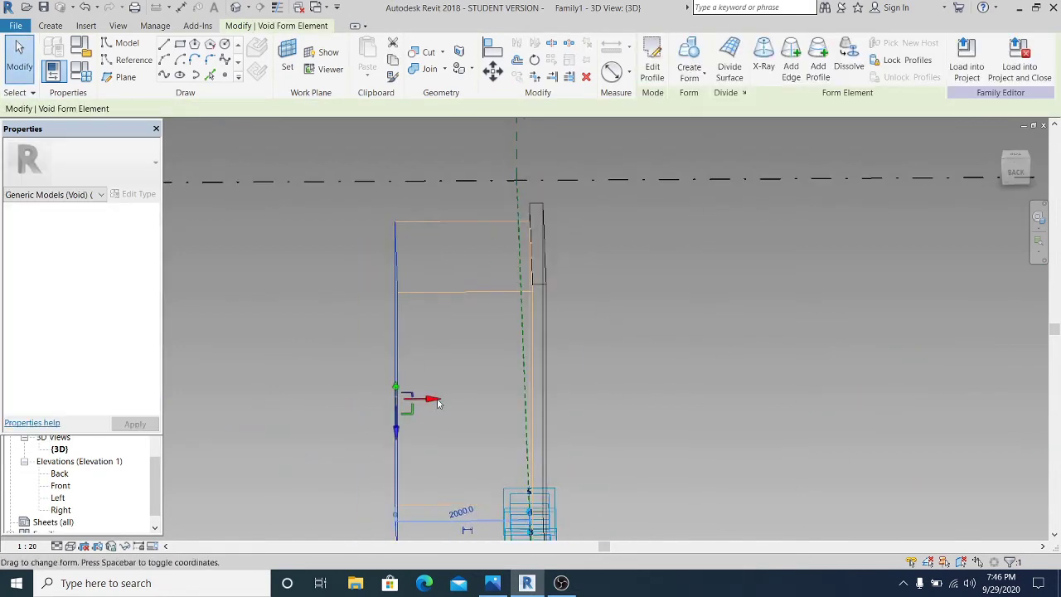
drag(431, 399, 533, 398)
click(623, 419)
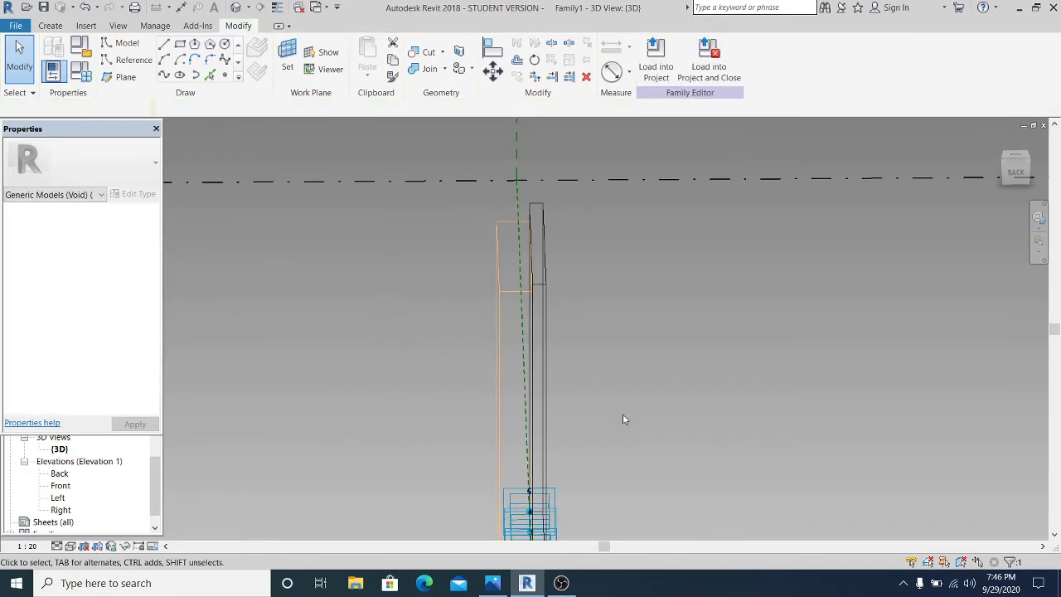
Step: Extend the void form's inner face through the solid's full thickness to cut the frame opening
shift+middle_drag(622, 419, 583, 325)
key(Tab)
key(Tab)
key(Tab)
key(Tab)
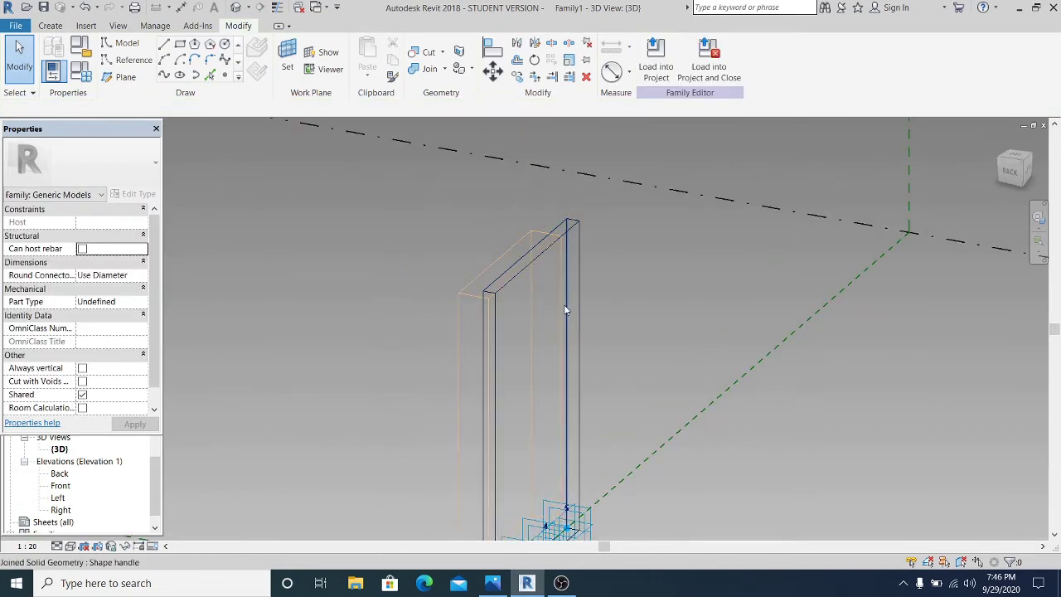
key(Tab)
key(Tab)
click(566, 310)
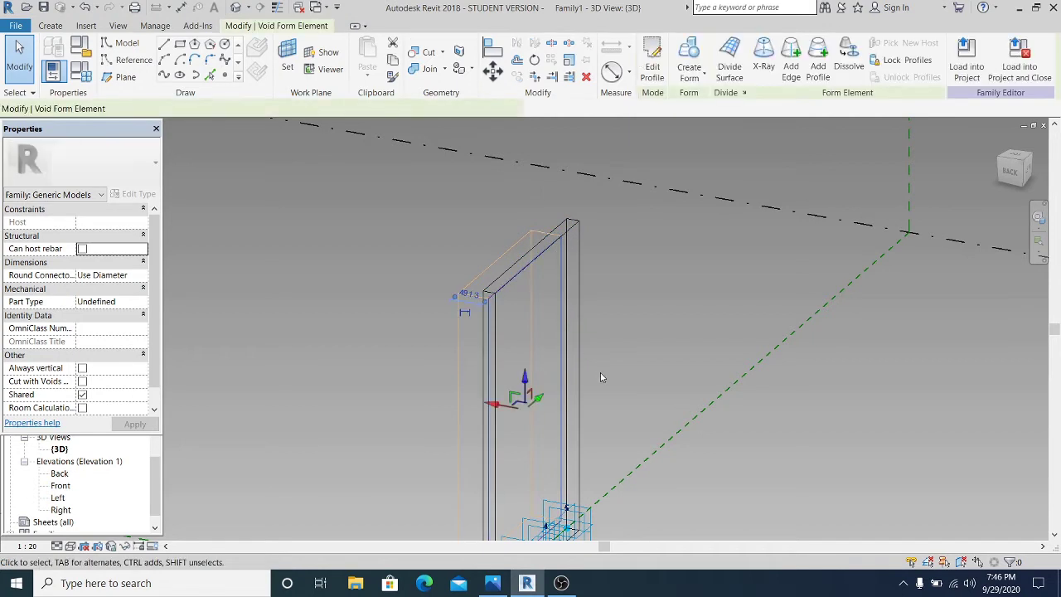
shift+middle_drag(600, 372, 530, 377)
drag(535, 390, 574, 406)
click(685, 445)
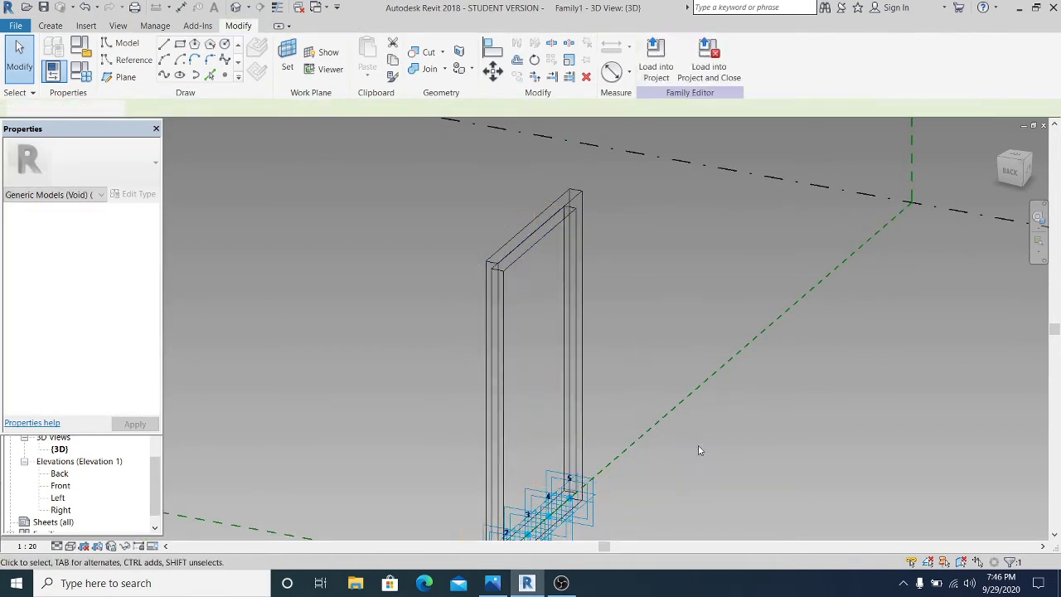
Step: Move the frame so that the midpoint of its lower end edge sits on adaptive point 5
shift+middle_drag(704, 442, 615, 249)
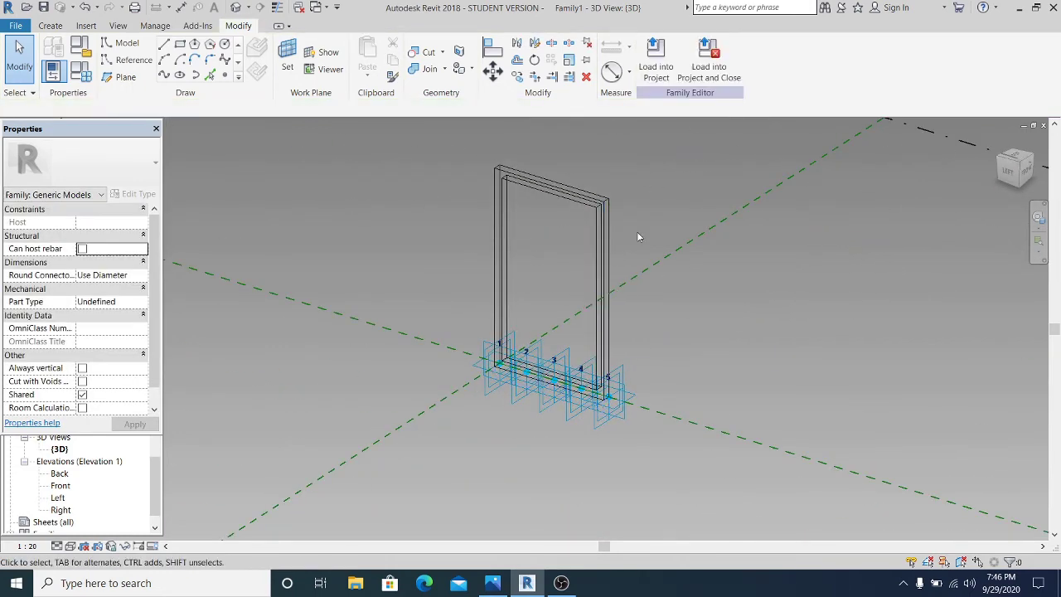
click(642, 359)
scroll(638, 364, up, 3)
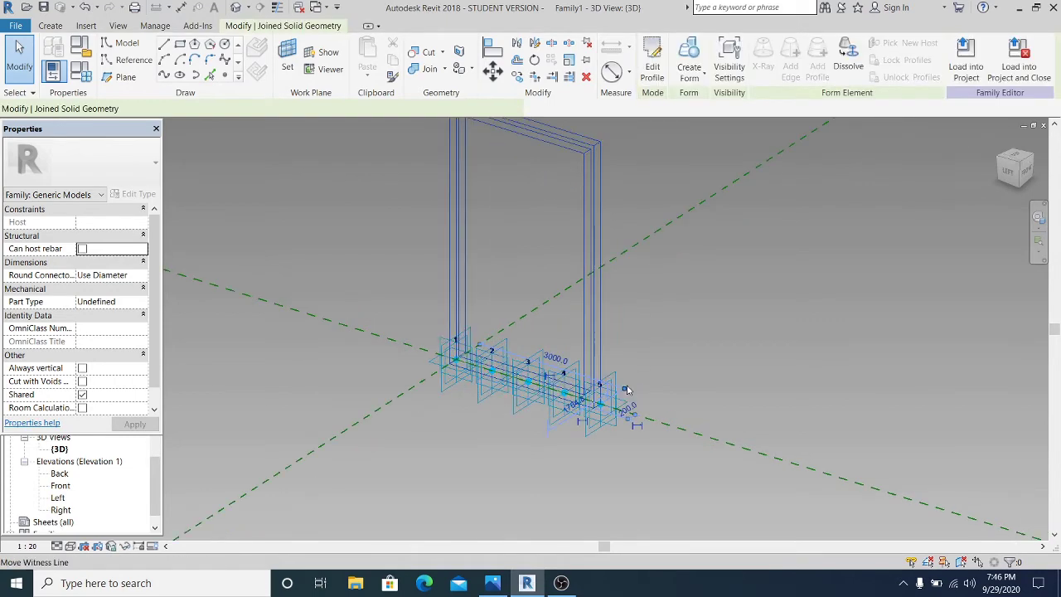
scroll(614, 389, up, 3)
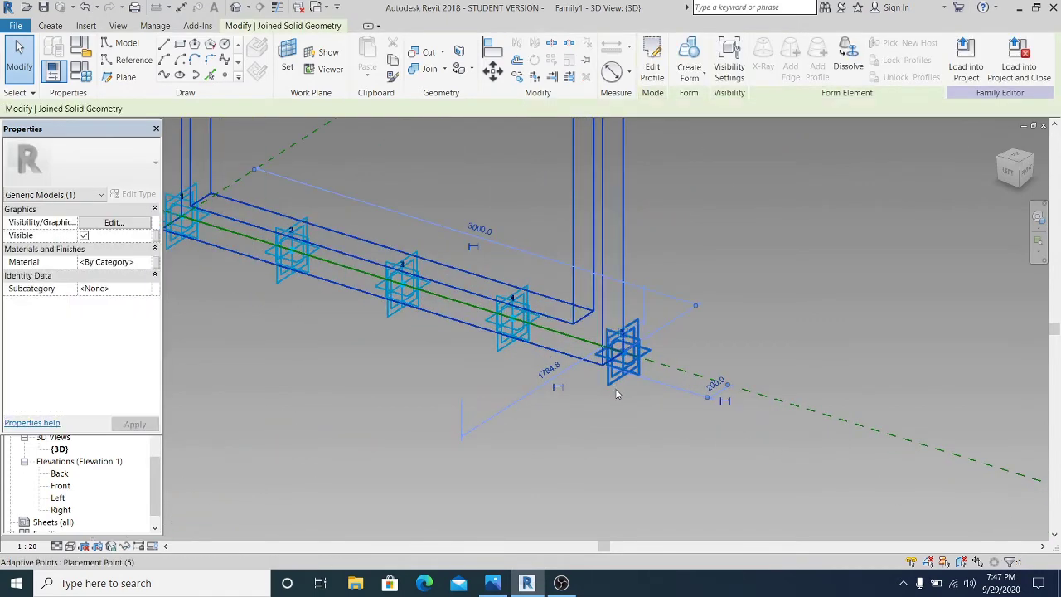
scroll(617, 393, down, 3)
scroll(618, 346, up, 8)
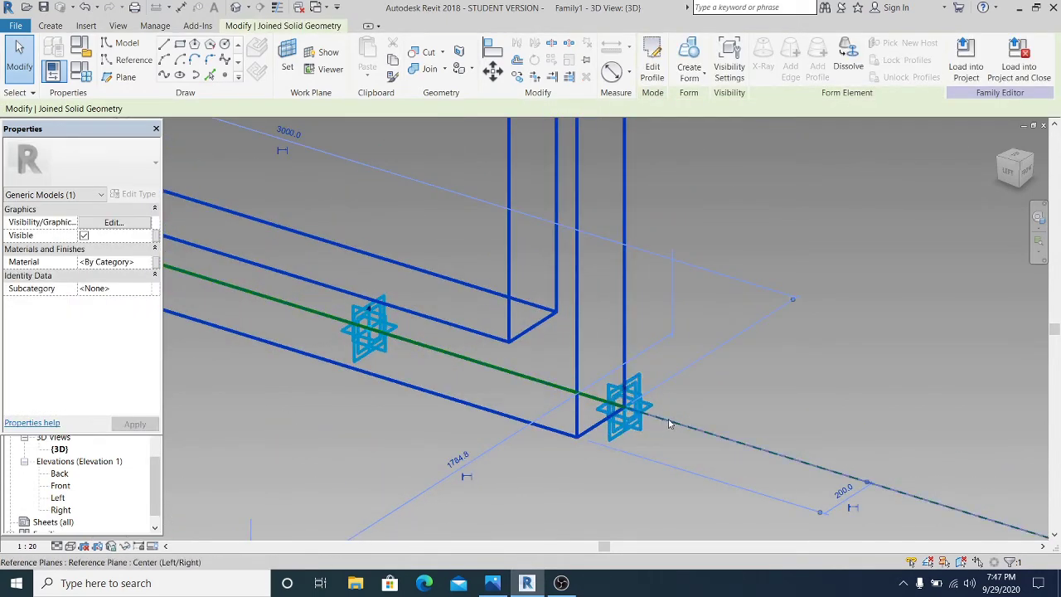
middle_drag(676, 427, 670, 410)
key(m)
key(v)
scroll(641, 409, up, 1)
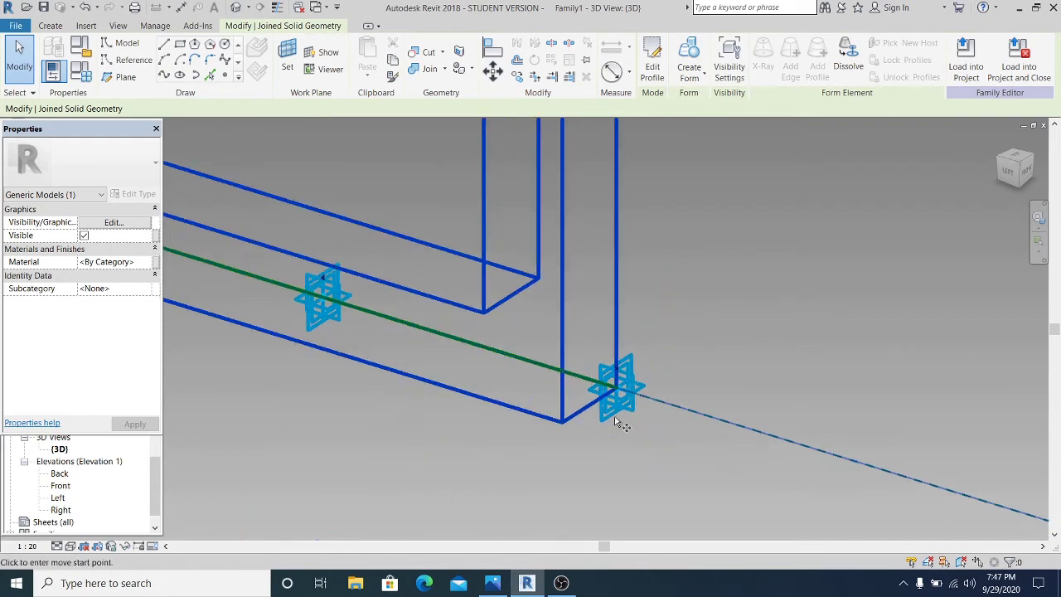
click(594, 404)
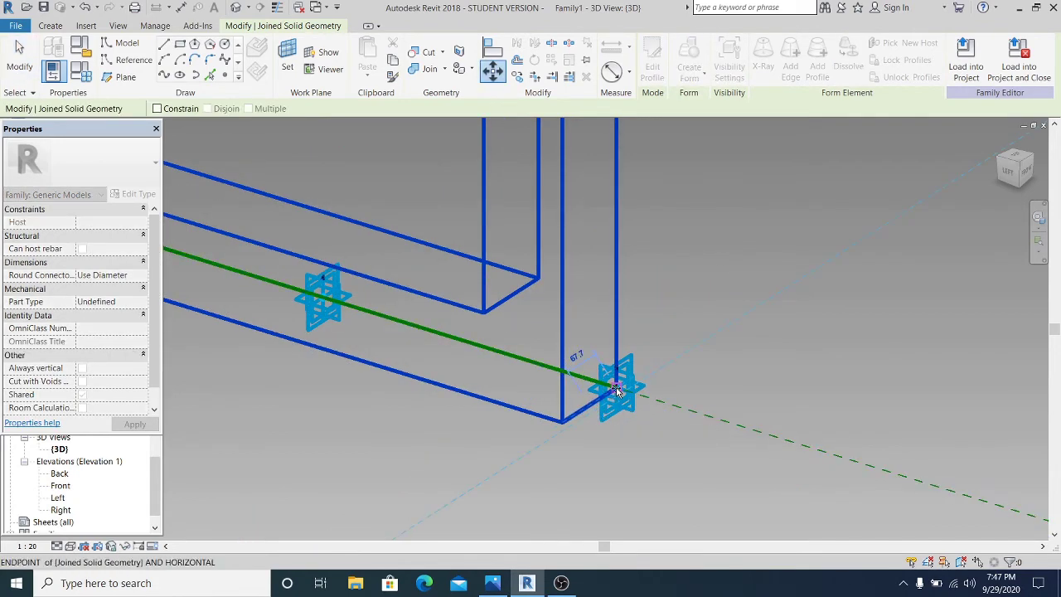
click(617, 390)
Step: Duplicate the Default material for the frame and name the copy WOOD
scroll(663, 383, down, 2)
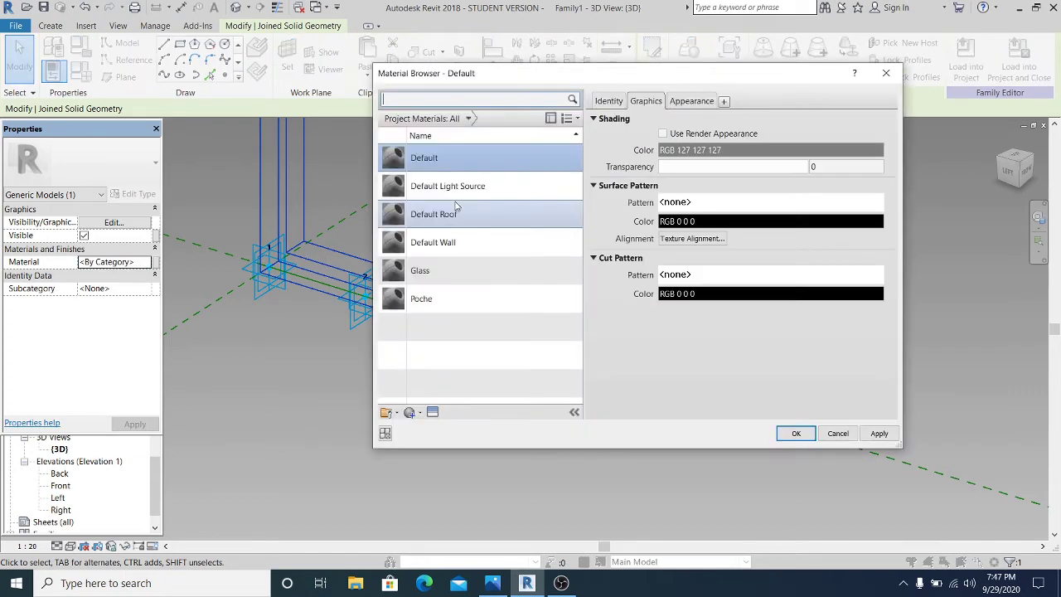
right_click(449, 161)
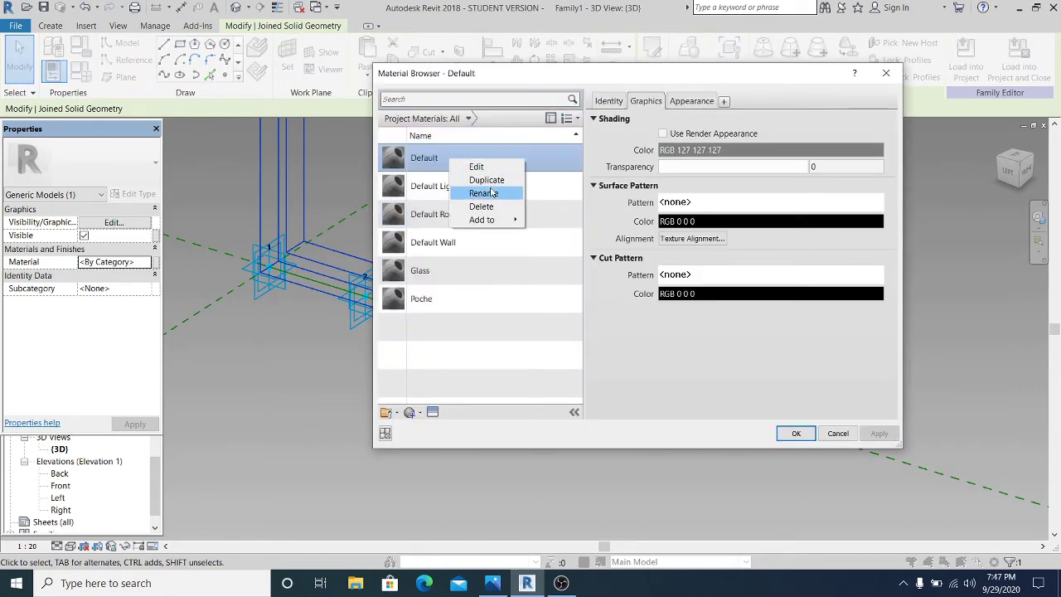
click(489, 179)
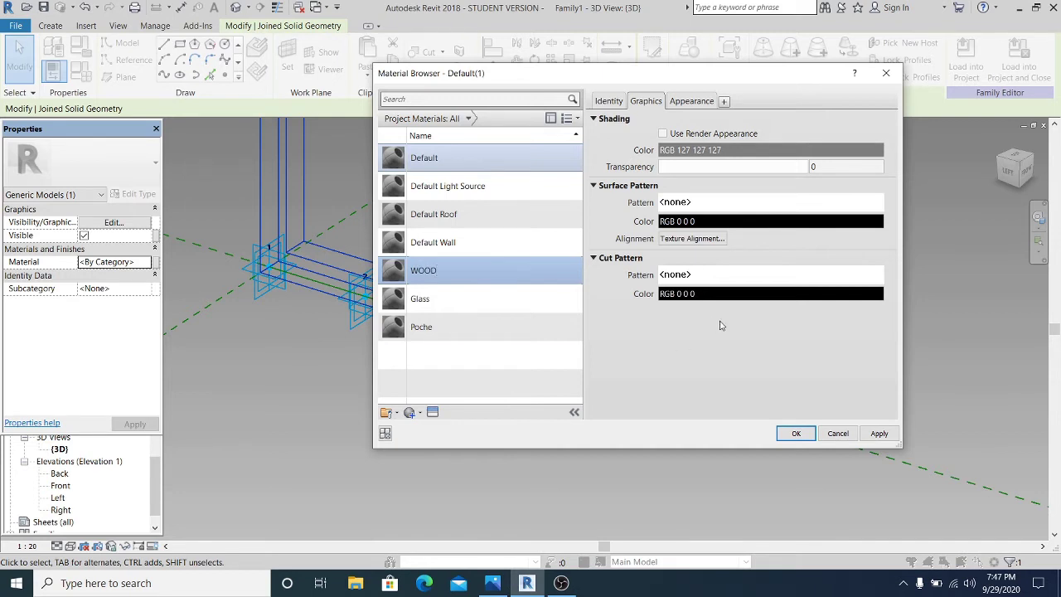
Step: Replace WOOD's appearance with the Birch - Solid Stained Light No Gloss wood asset and assign the material to the frame
click(691, 100)
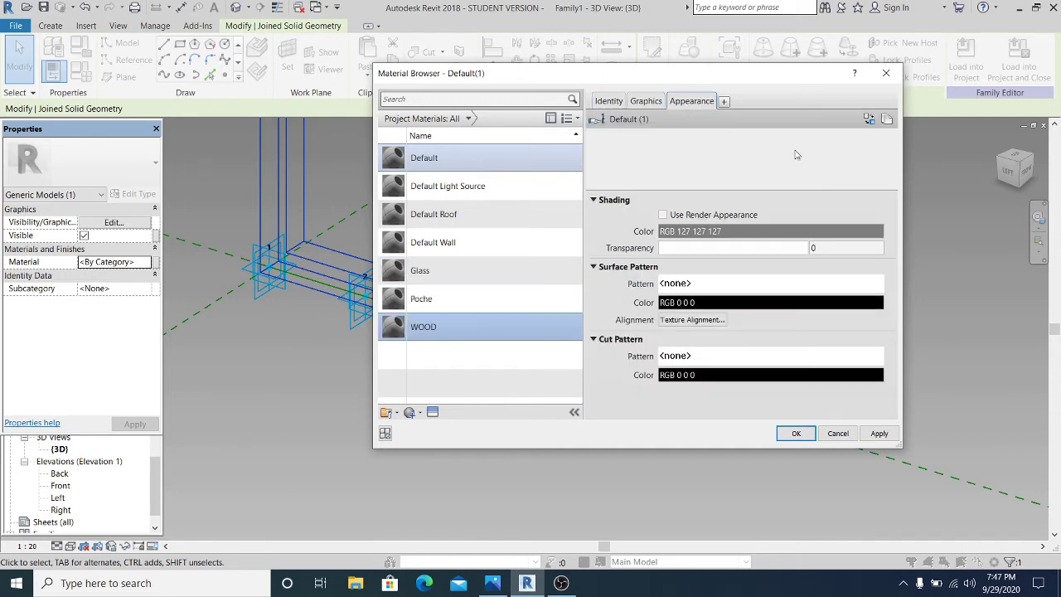
click(868, 119)
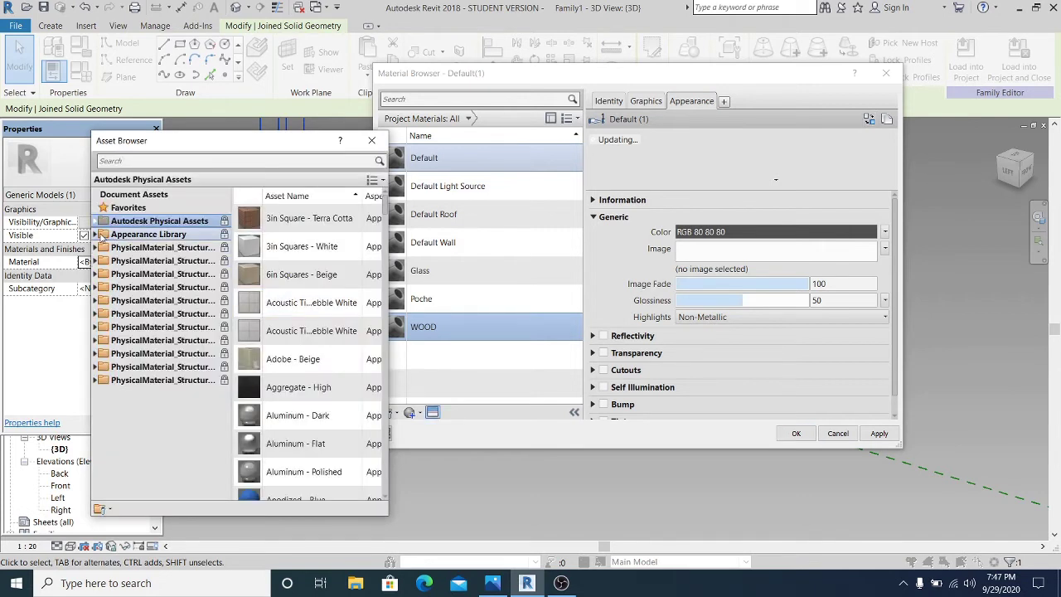
click(150, 234)
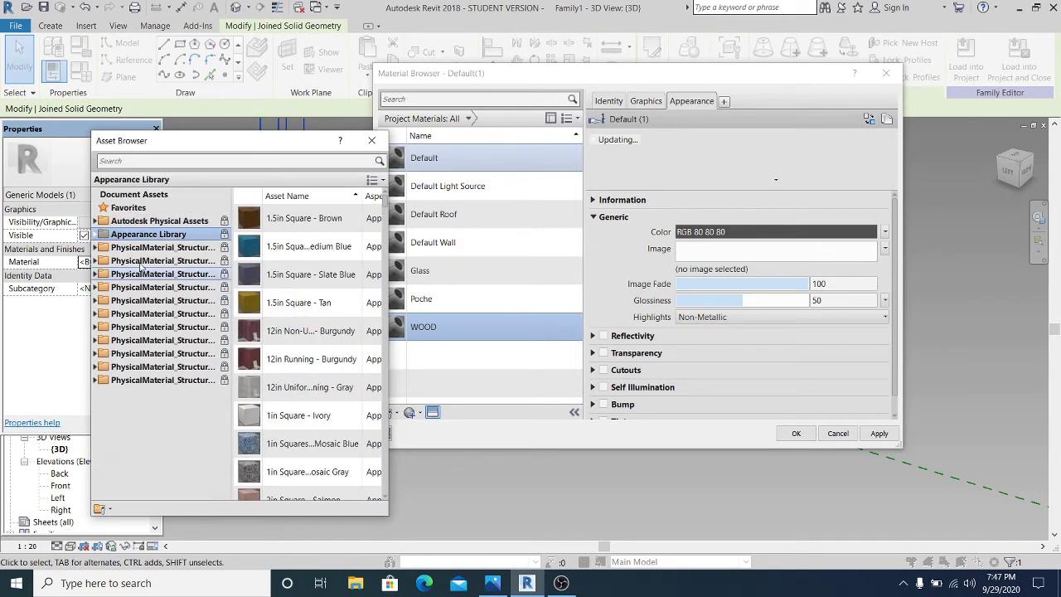
click(104, 235)
scroll(145, 379, down, 1)
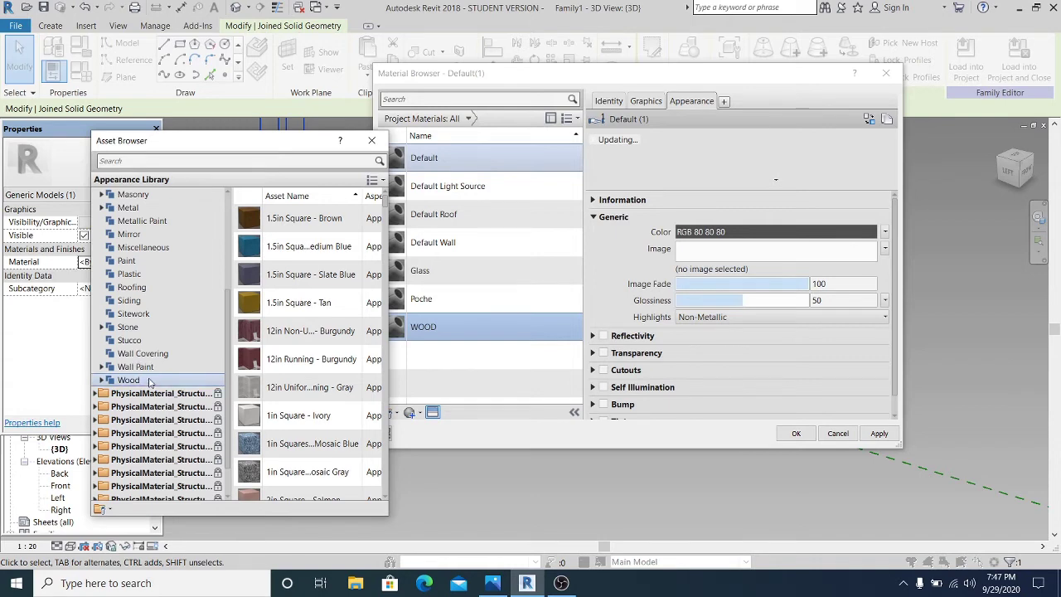
click(128, 379)
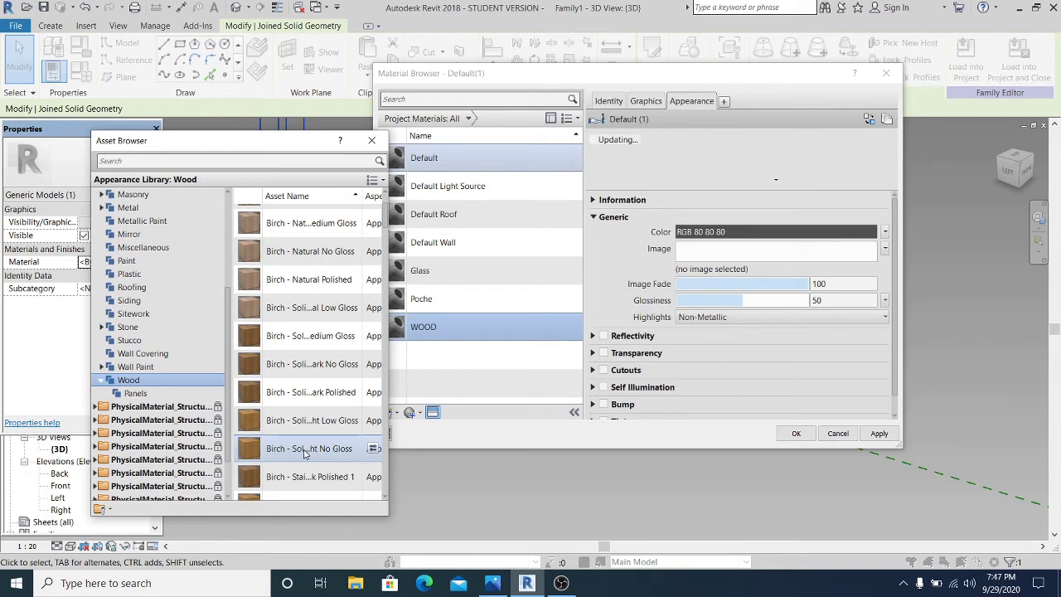
click(883, 448)
click(890, 435)
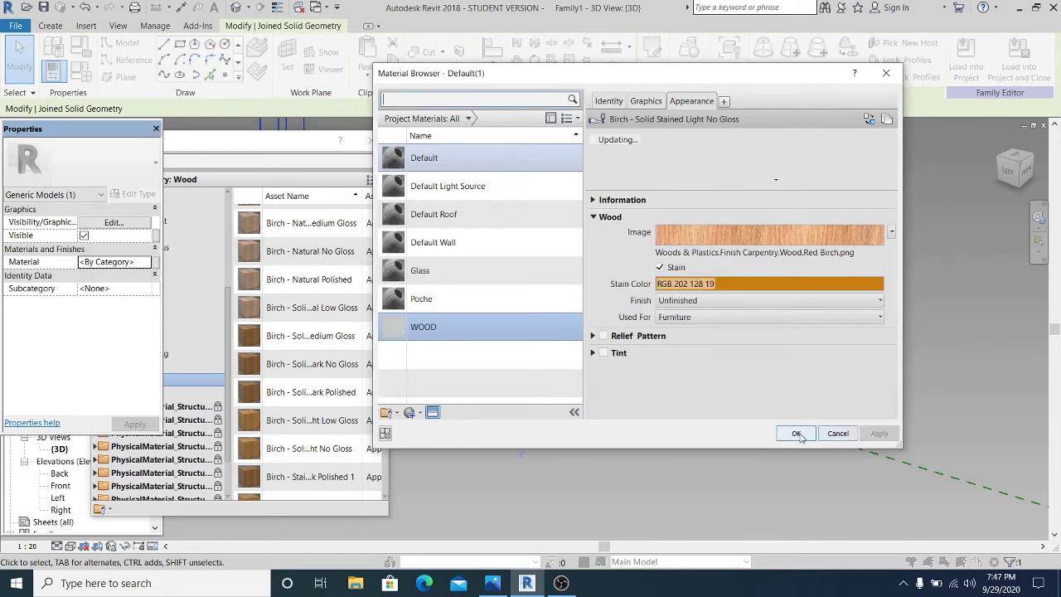
click(796, 433)
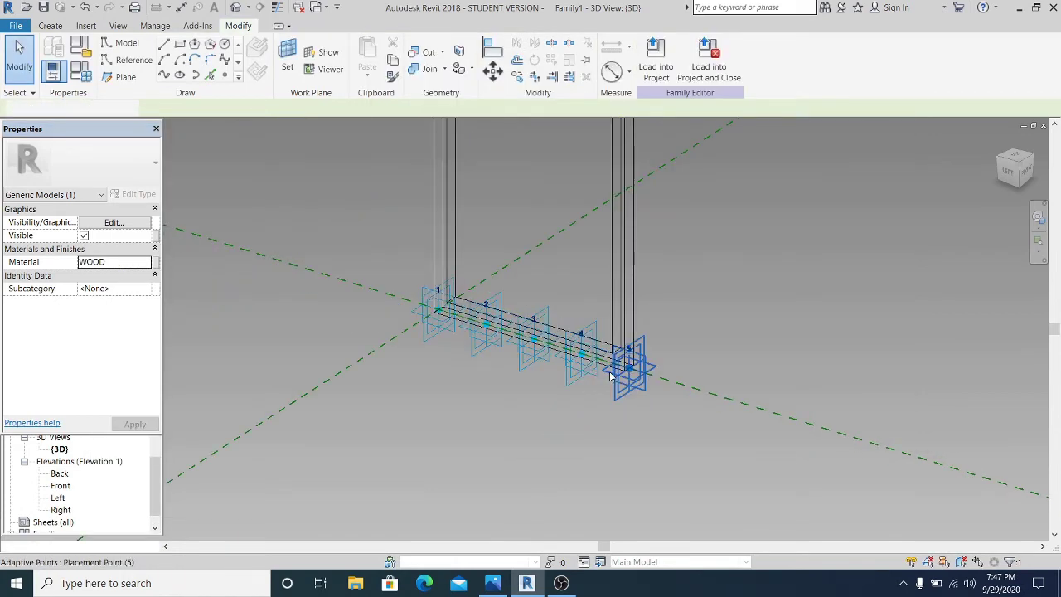
Step: Save the frame family as Family1 in the Desktop folder "modullar design" and load it into the project, closing the family
scroll(611, 376, down, 3)
shift+middle_drag(611, 376, 734, 254)
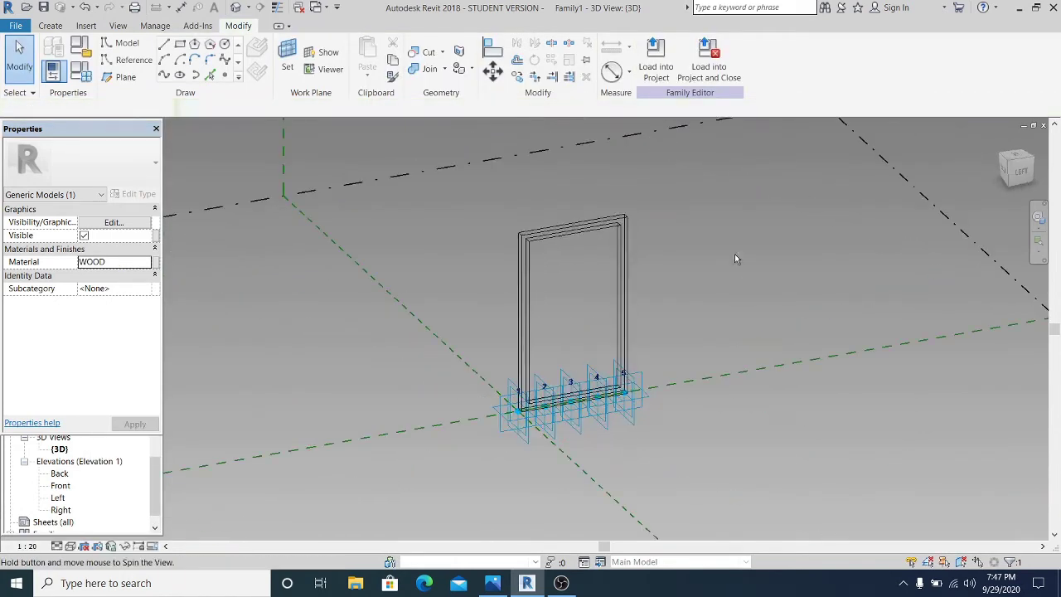
click(703, 73)
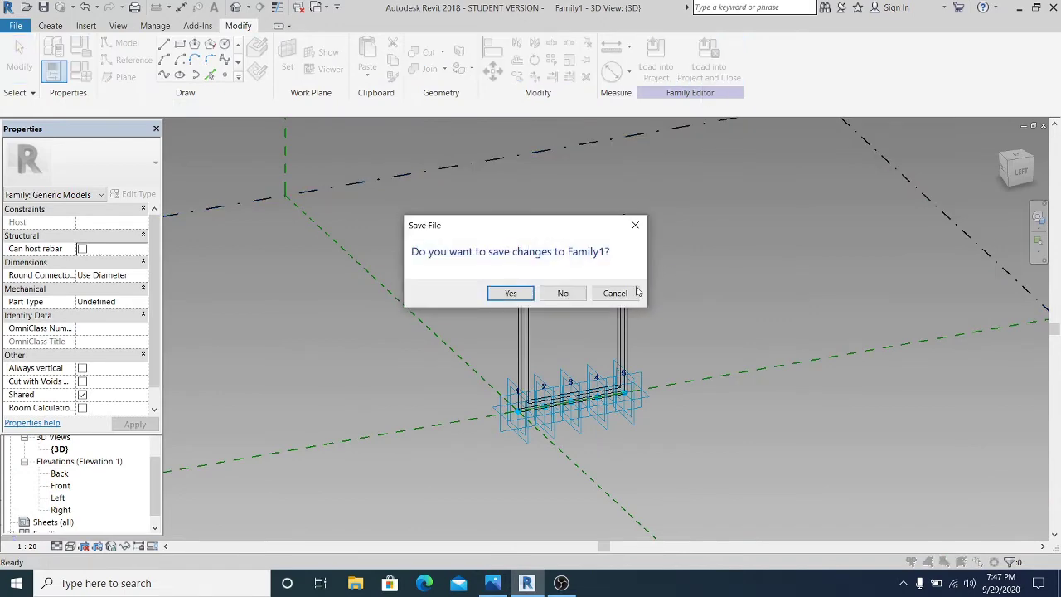
click(520, 295)
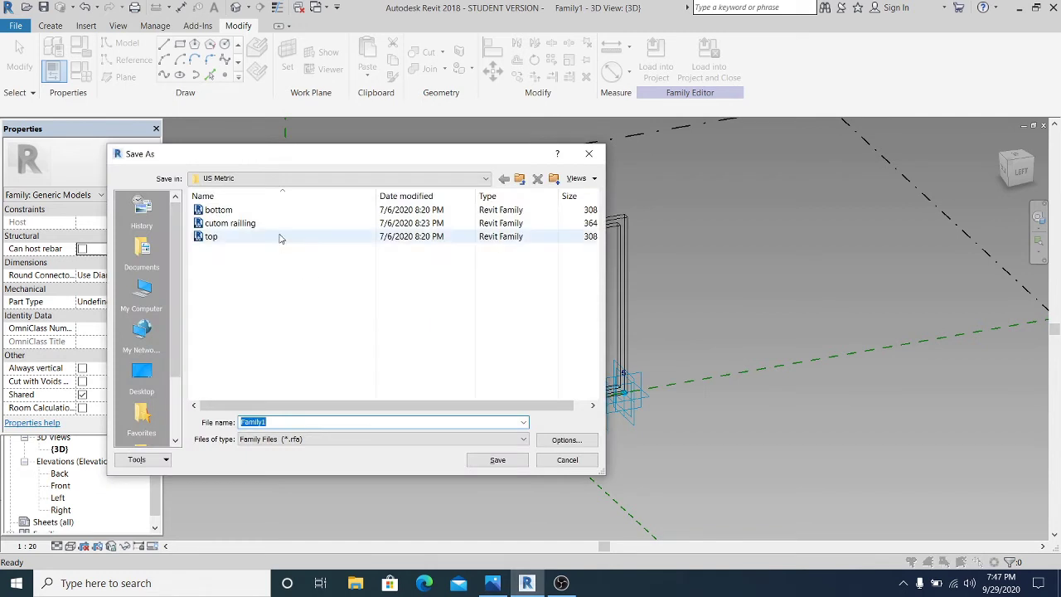
click(153, 375)
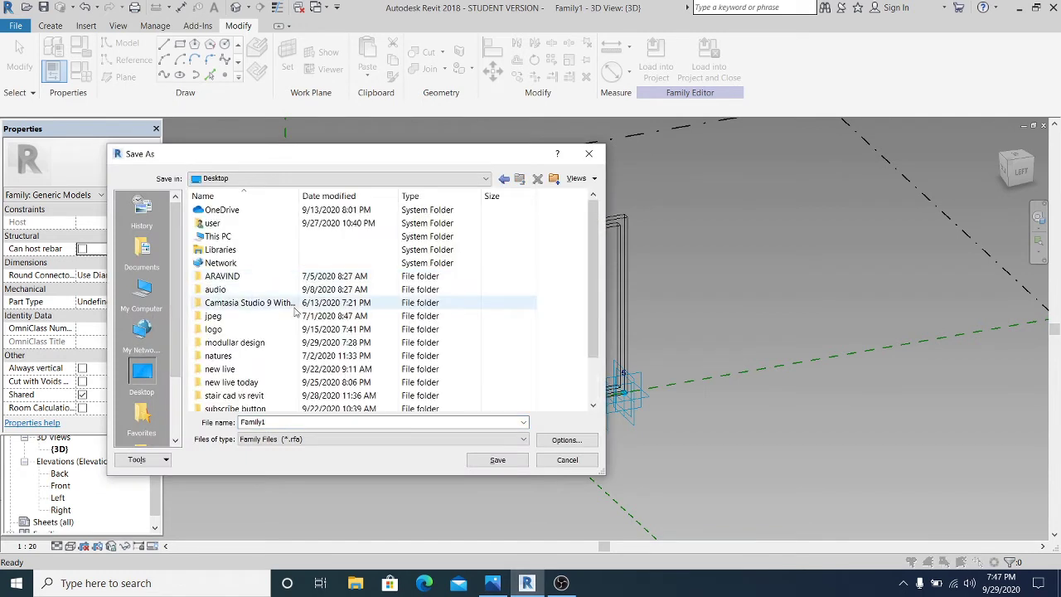
click(258, 347)
double_click(257, 347)
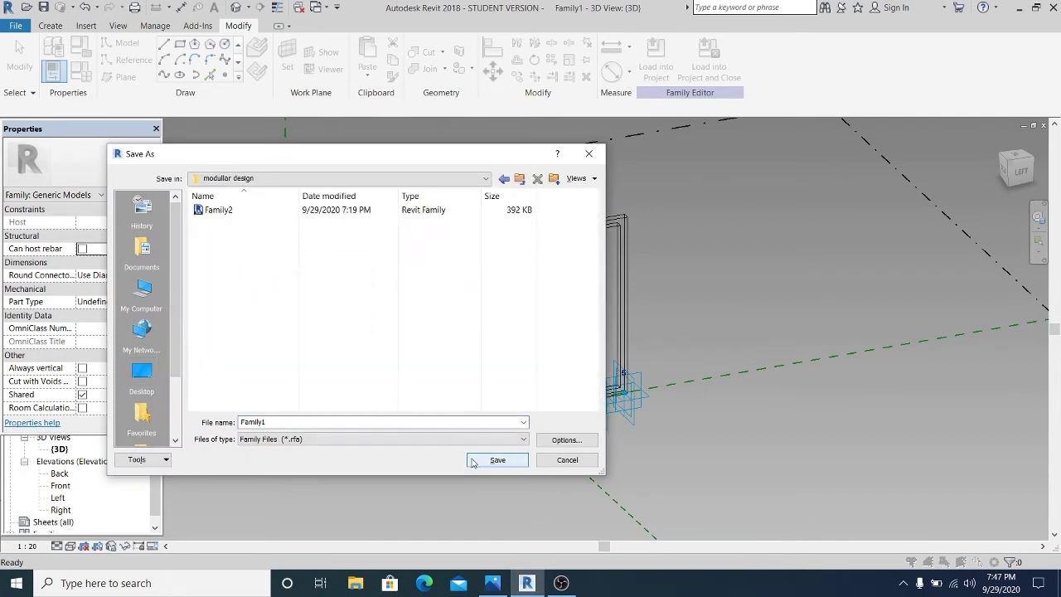
click(498, 460)
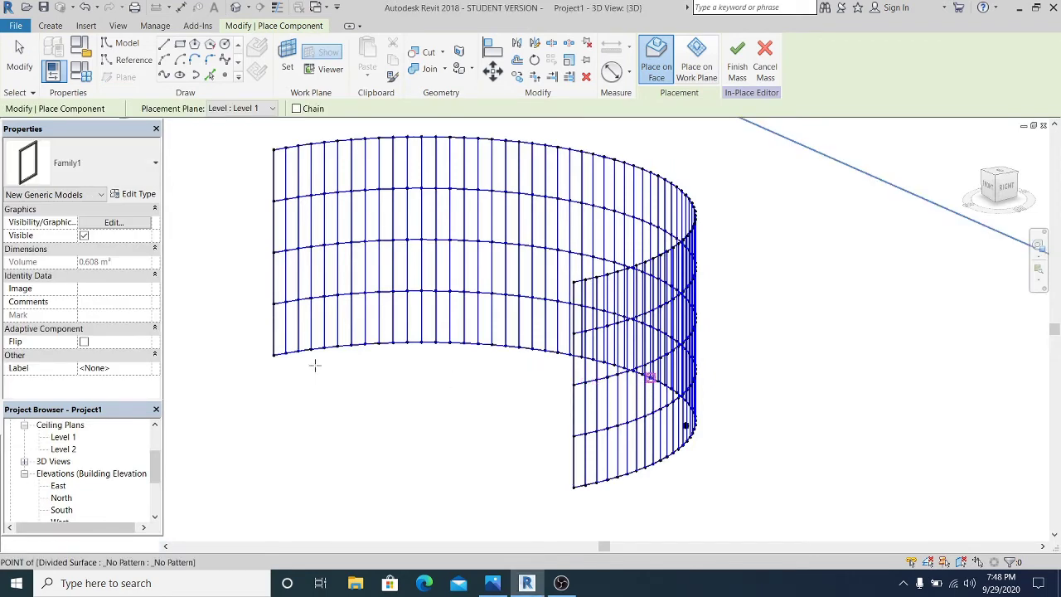
Step: Place the Family1 frame on the five divided-surface points along one vertical end edge of the curved surface
shift+middle_drag(551, 389, 535, 367)
click(489, 432)
scroll(535, 184, up, 2)
shift+middle_drag(536, 185, 420, 191)
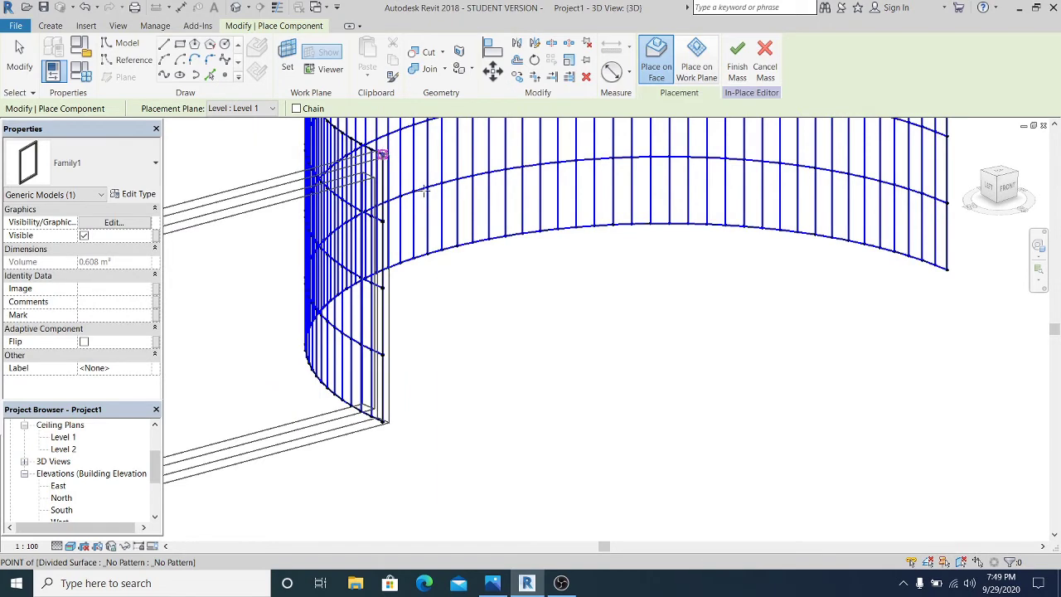
shift+middle_drag(500, 303, 173, 261)
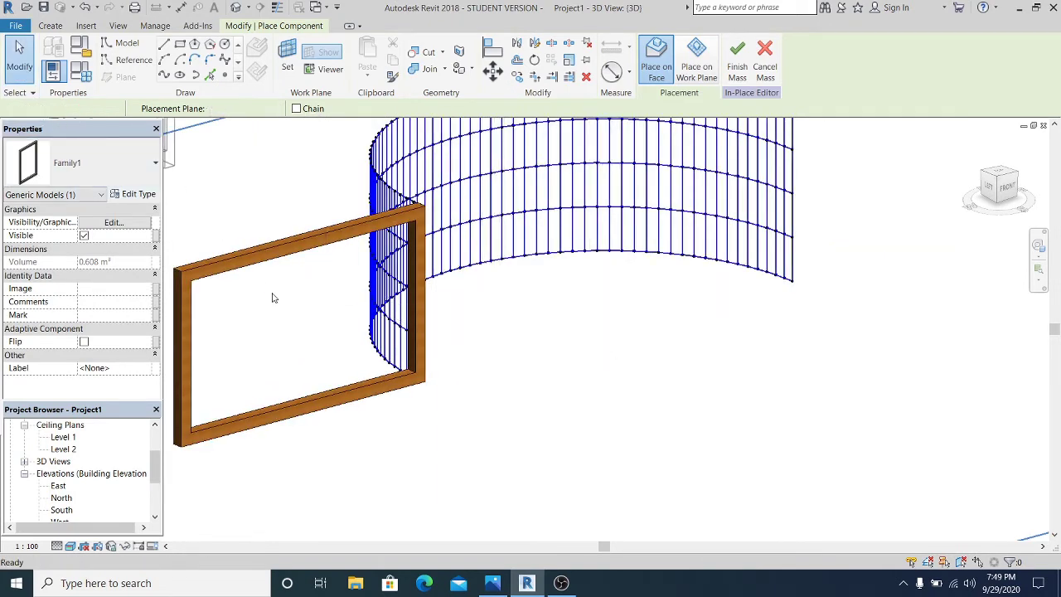
key(Escape)
Step: Repeat the placed frame across all divisions of the curved surface
shift+middle_drag(273, 298, 446, 308)
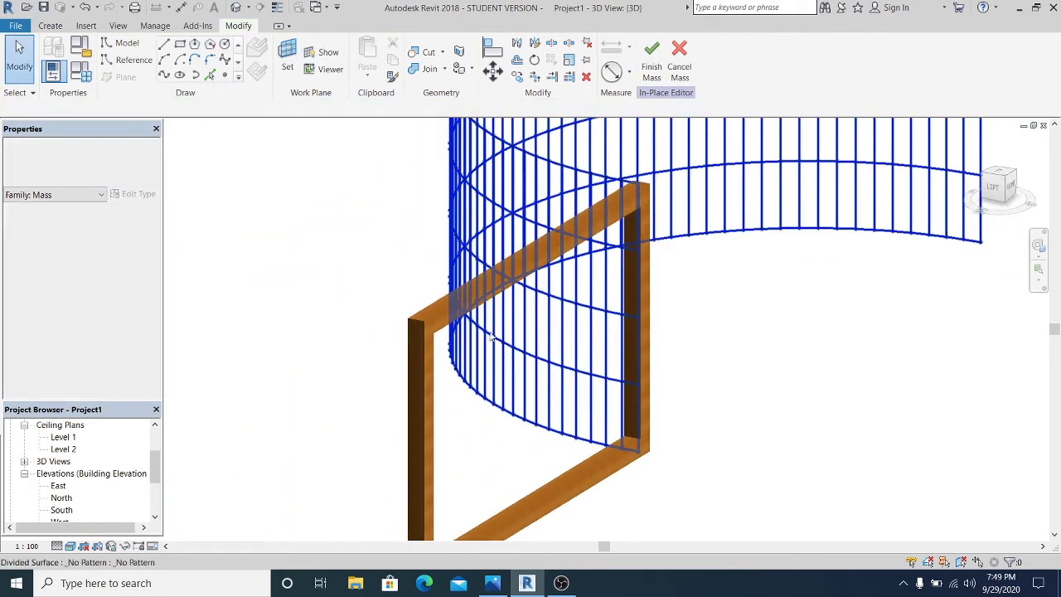
click(445, 306)
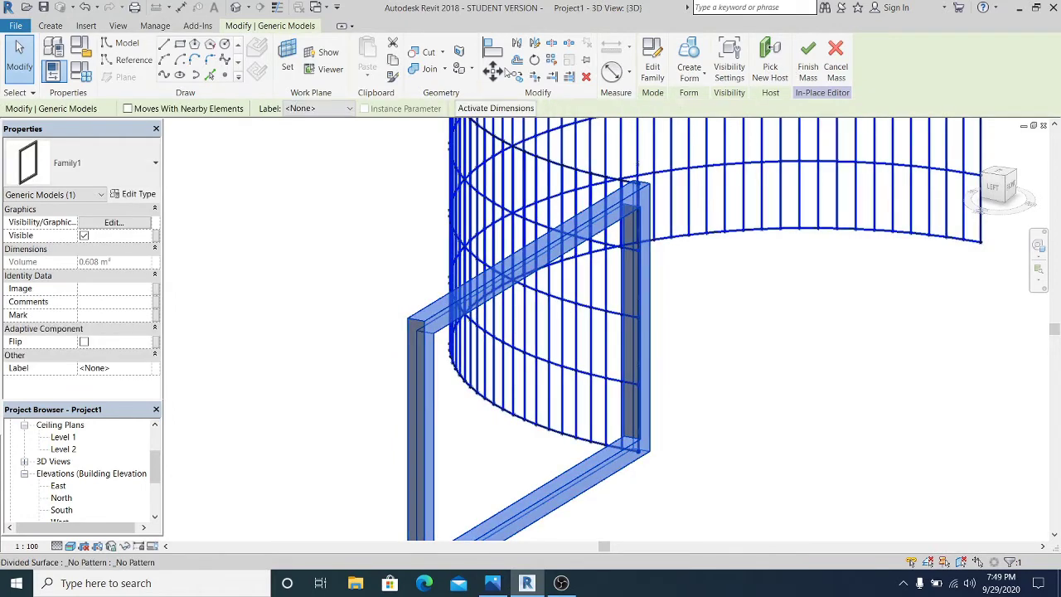
click(553, 65)
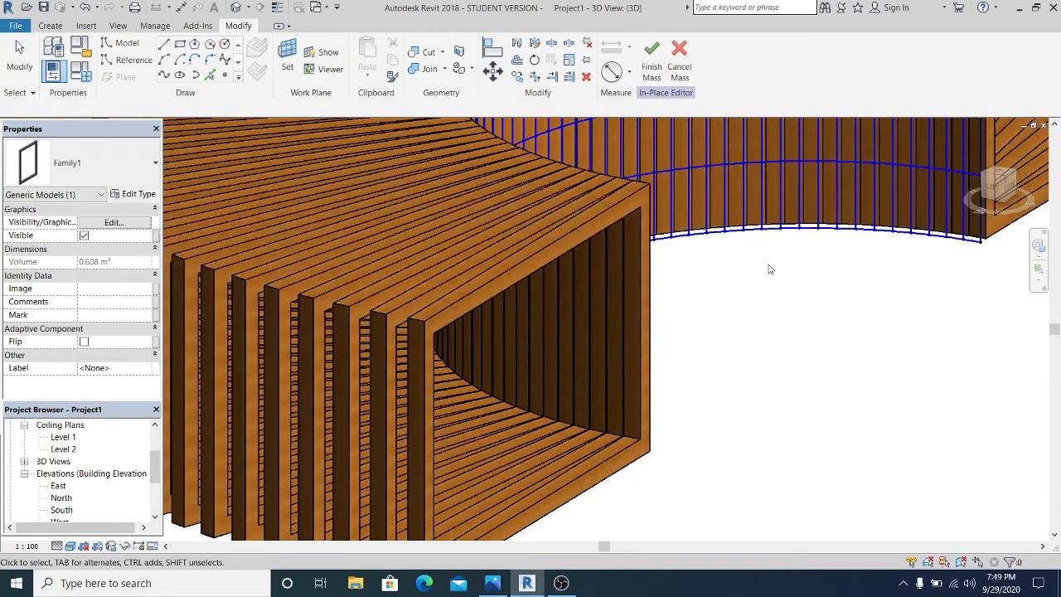
click(769, 269)
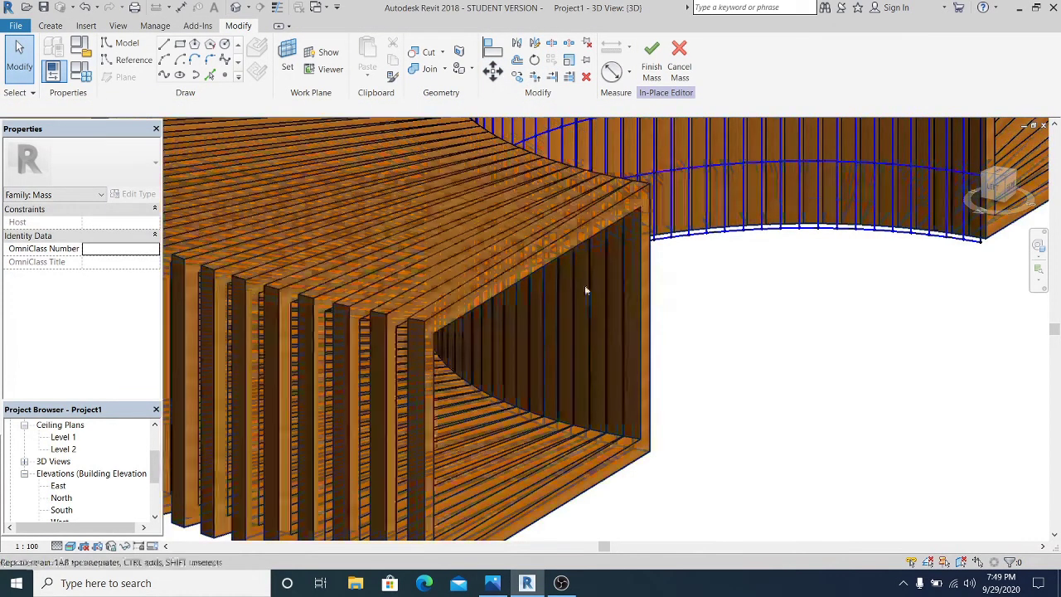
Step: Compare the whole slatted semicircle with the reference photo in Photos and return to Revit
scroll(652, 356, down, 4)
shift+middle_drag(773, 396, 512, 422)
scroll(512, 423, up, 1)
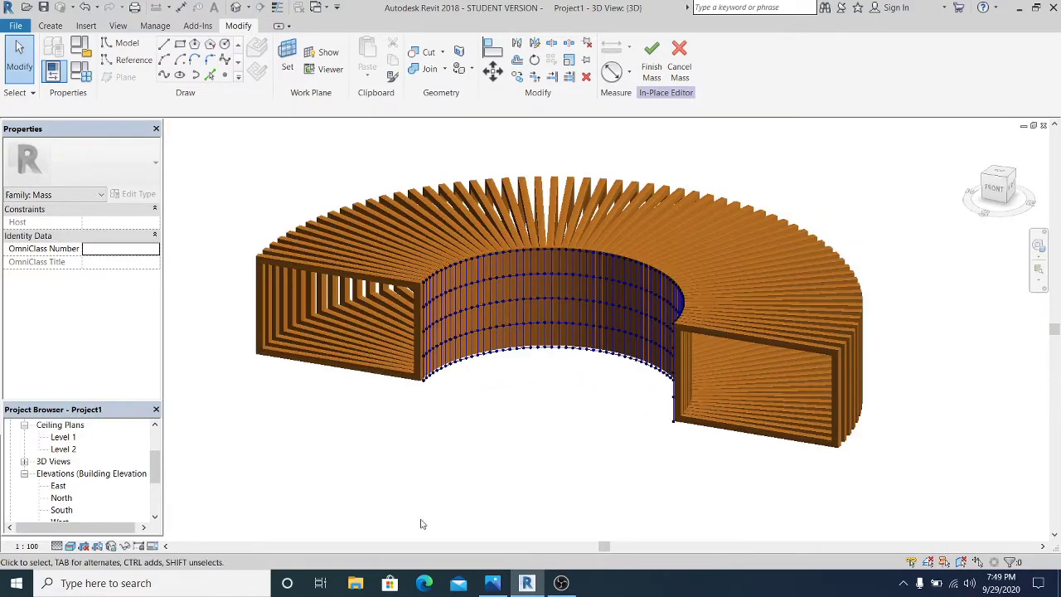
click(492, 582)
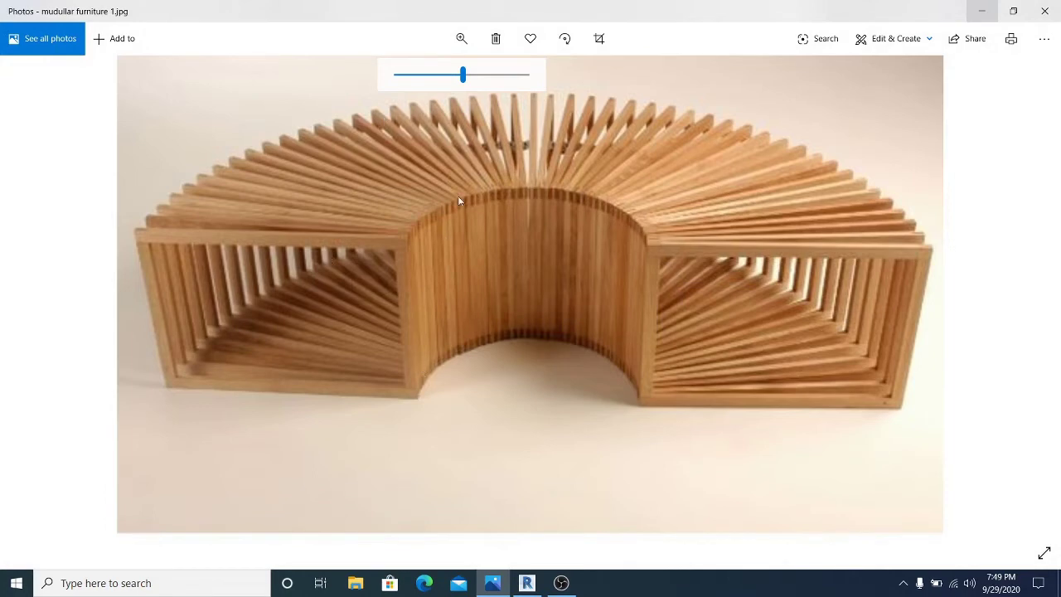
scroll(460, 195, down, 4)
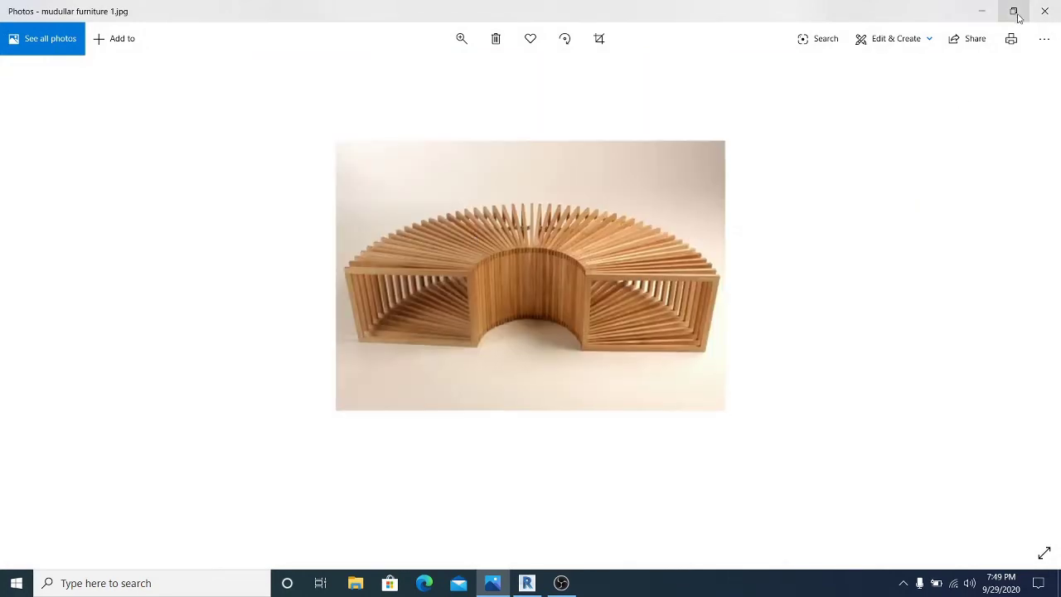
click(992, 11)
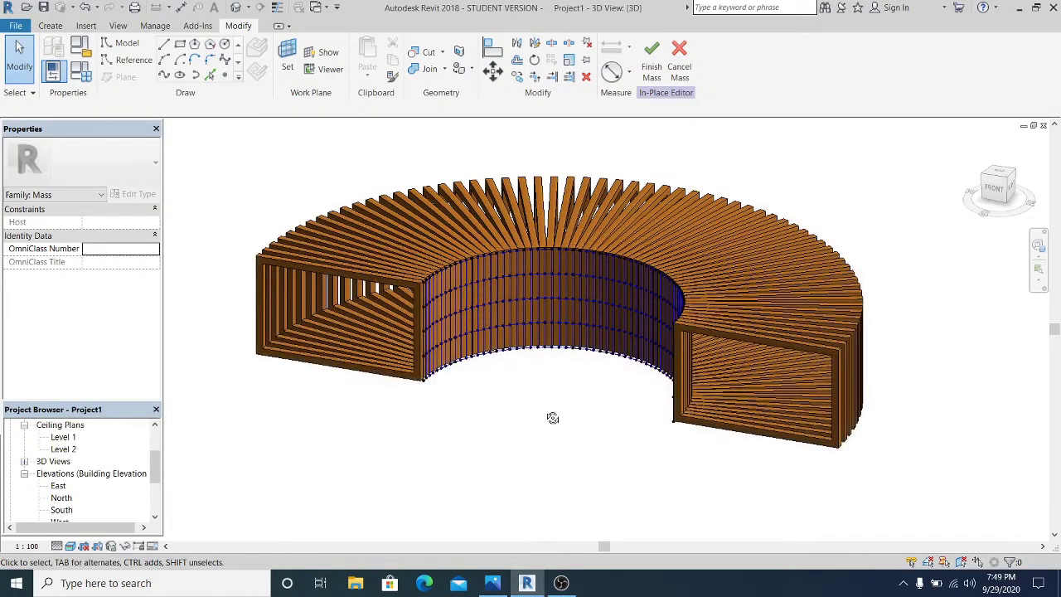
Step: Finish the in-place mass and open the Site floor plan
mouse_move(553, 417)
shift+middle_down()
mouse_move(260, 320)
mouse_move(260, 286)
mouse_move(403, 343)
mouse_move(587, 382)
mouse_move(589, 419)
mouse_move(498, 405)
mouse_move(552, 422)
mouse_move(571, 414)
shift+middle_up()
click(648, 71)
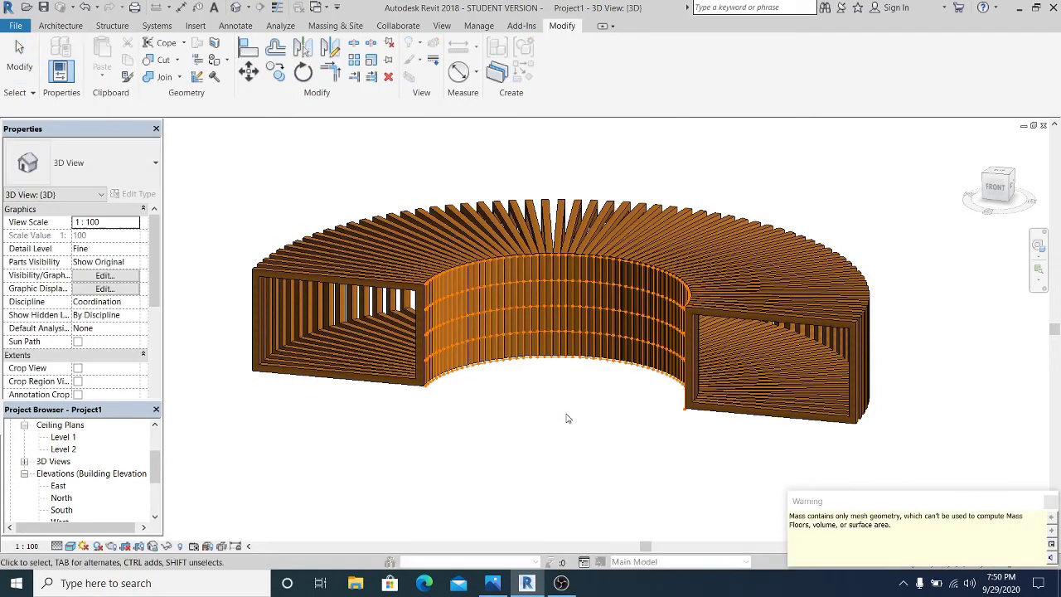
middle_drag(568, 422, 551, 366)
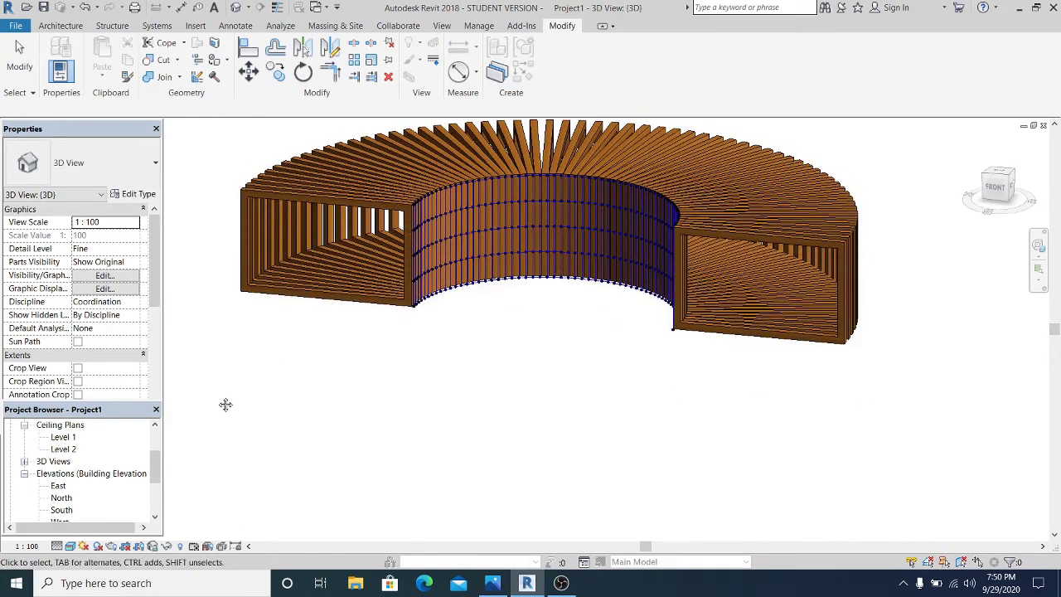
middle_drag(225, 405, 259, 389)
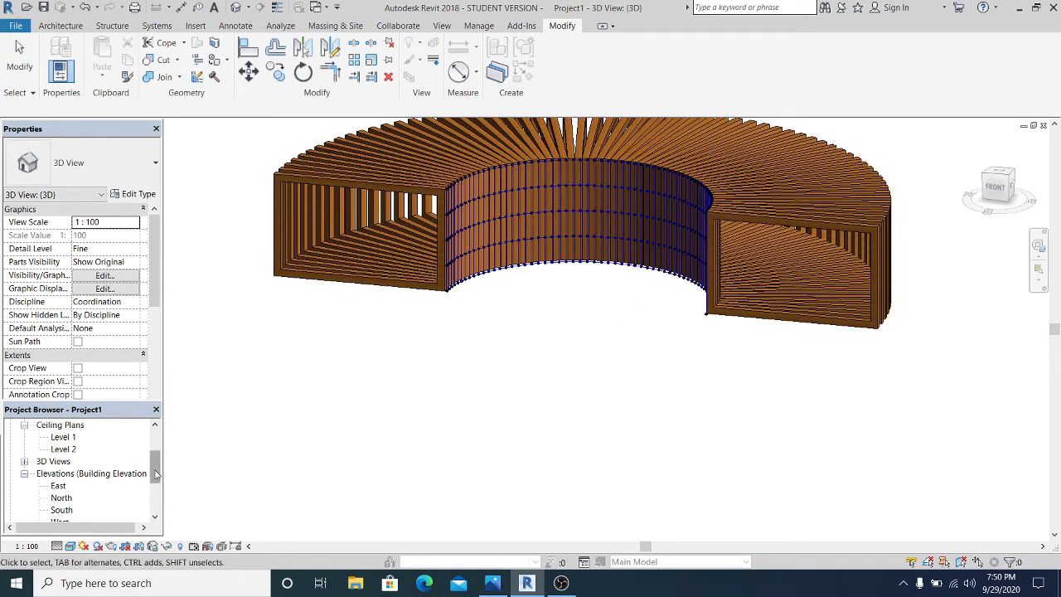
drag(155, 473, 159, 452)
double_click(57, 448)
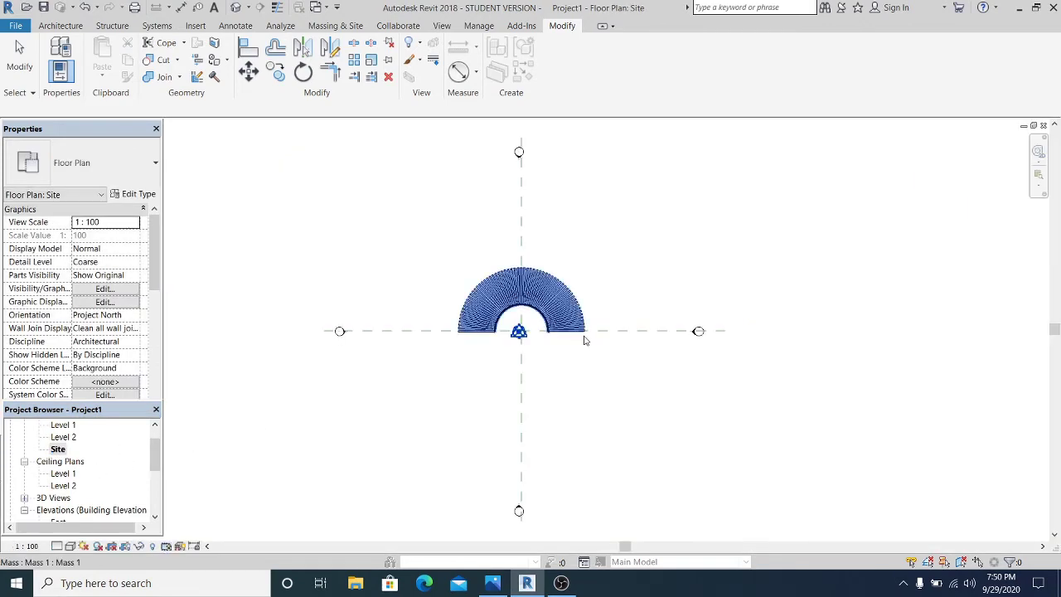
Step: Create a toposurface of about 1907 m² around the furniture from eleven boundary points at absolute elevation 0.0
click(335, 26)
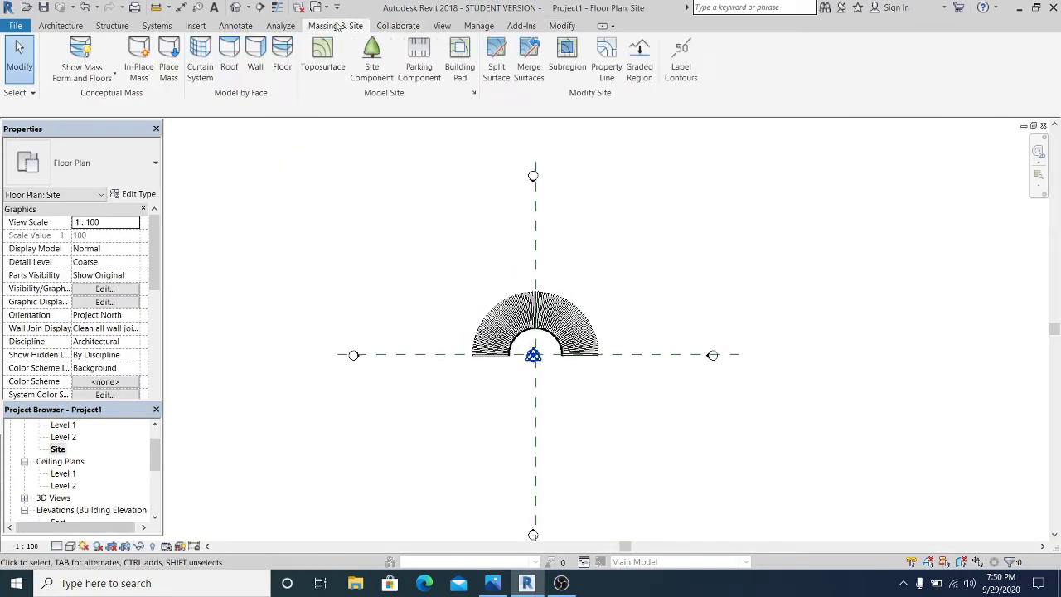
click(322, 56)
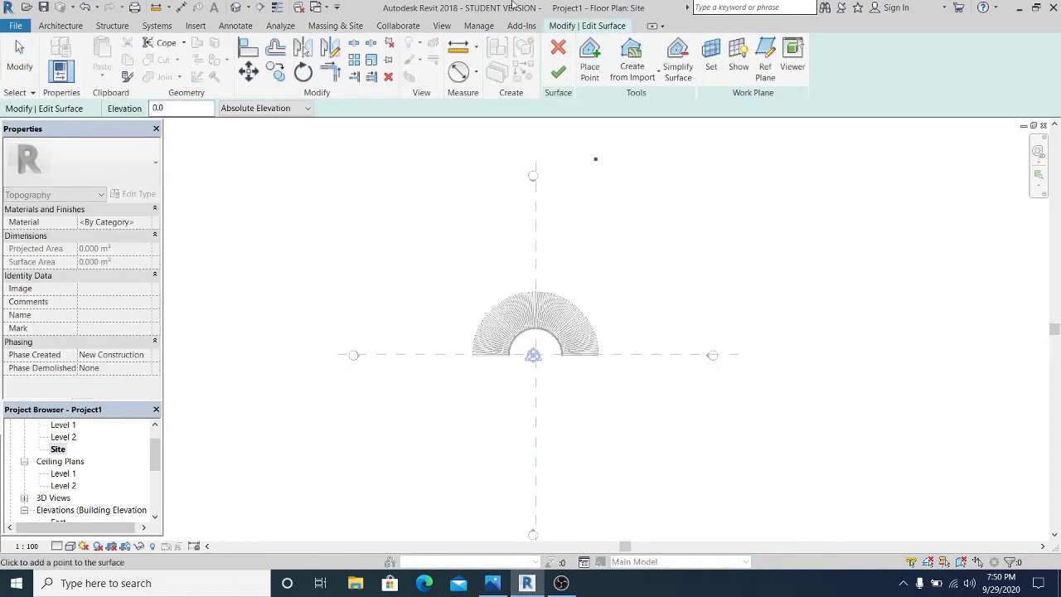
click(364, 354)
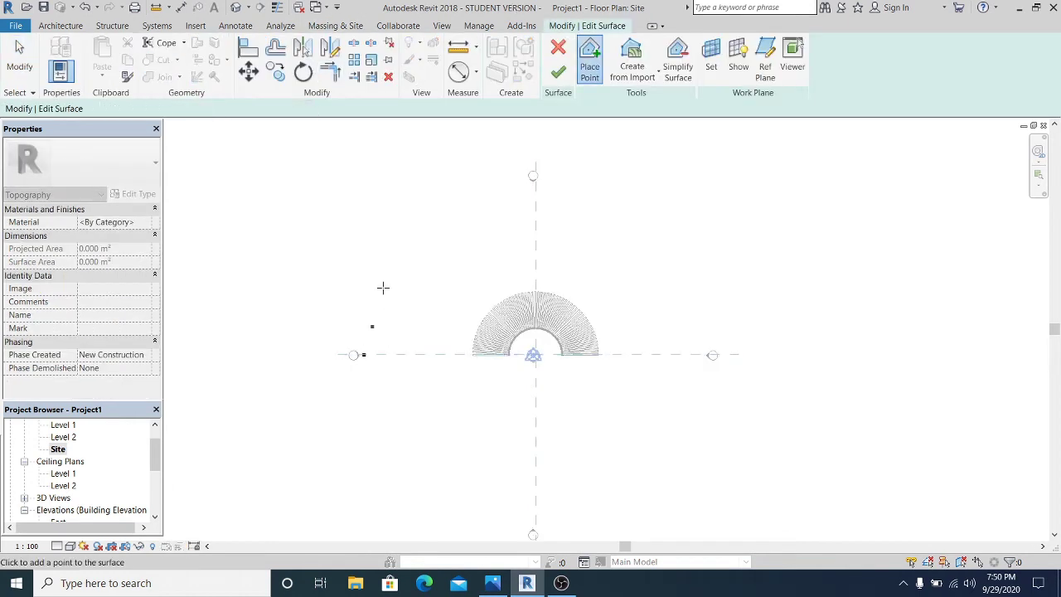
click(460, 164)
click(623, 155)
click(715, 193)
click(757, 289)
click(769, 360)
click(762, 425)
click(556, 436)
click(454, 431)
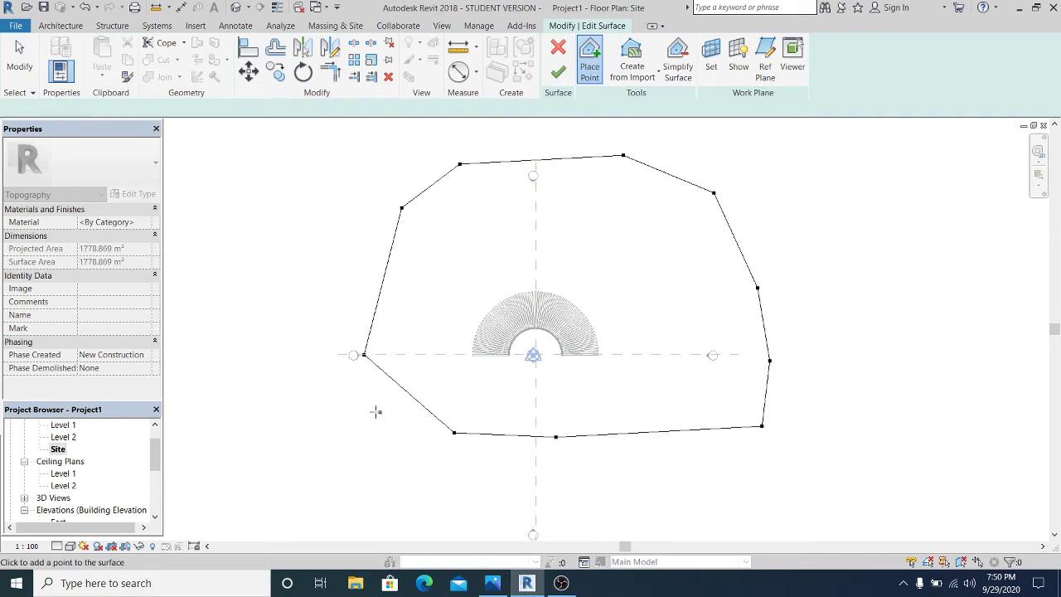
key(Escape)
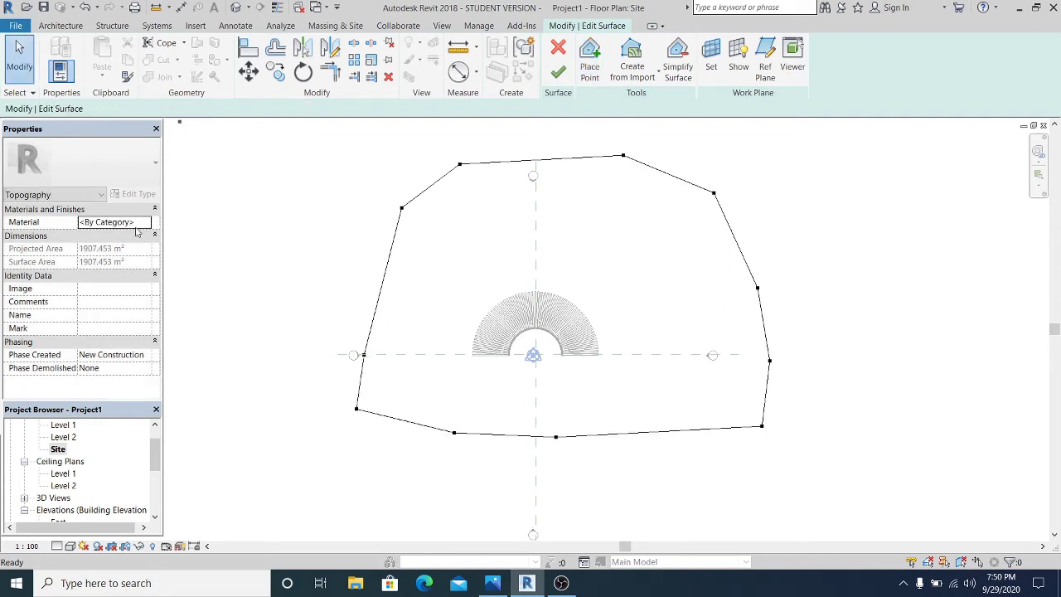
Step: Duplicate the WOOD material from the toposurface's material setting and name the copy SITE
click(145, 222)
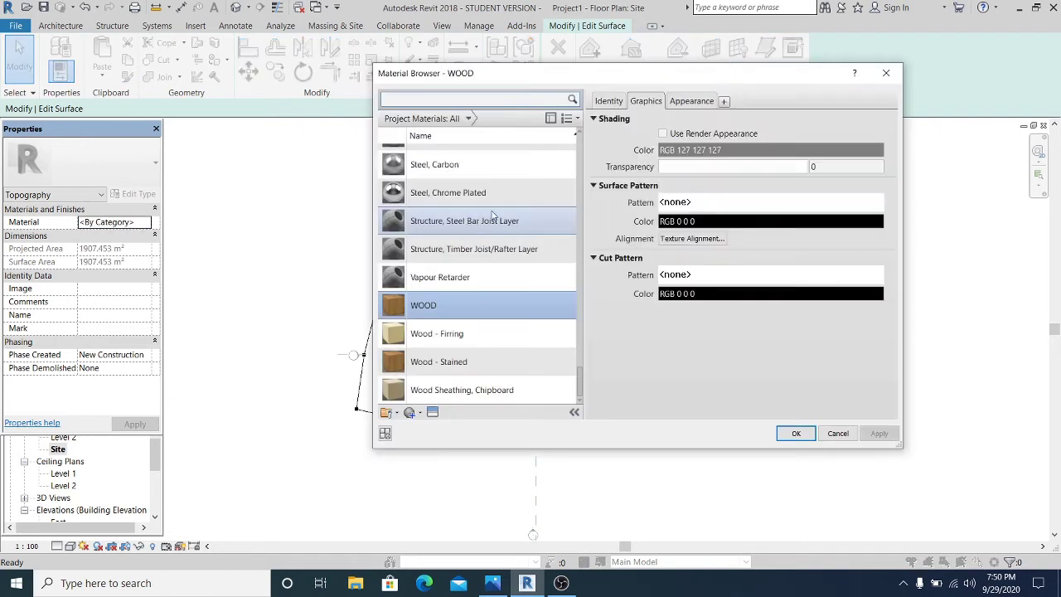
right_click(425, 308)
click(452, 329)
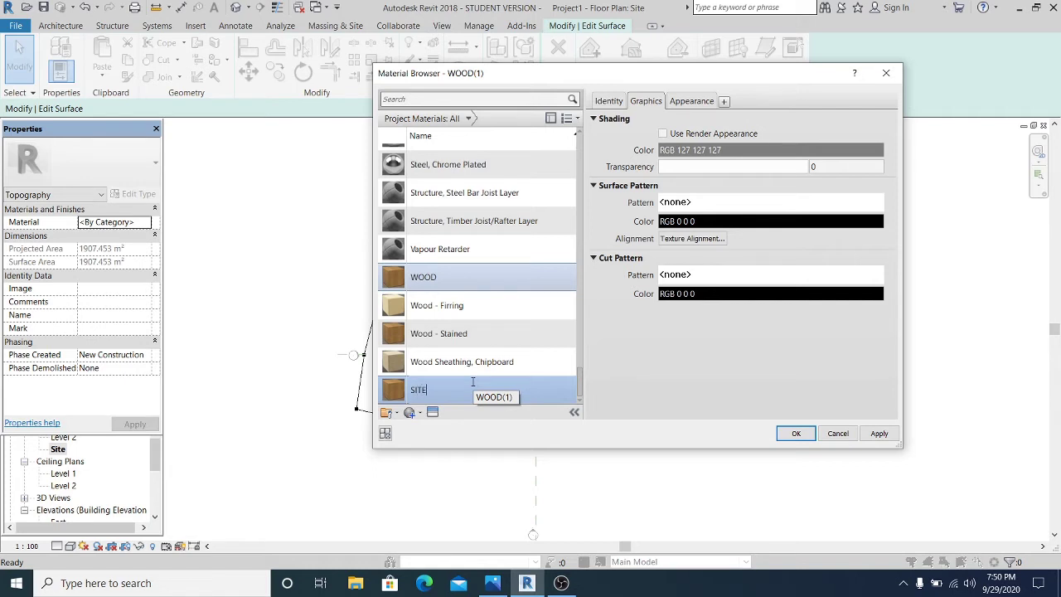
key(Return)
Step: Replace the SITE material's appearance with Grass - Bermuda from the Sitework category of the Appearance Library
click(691, 100)
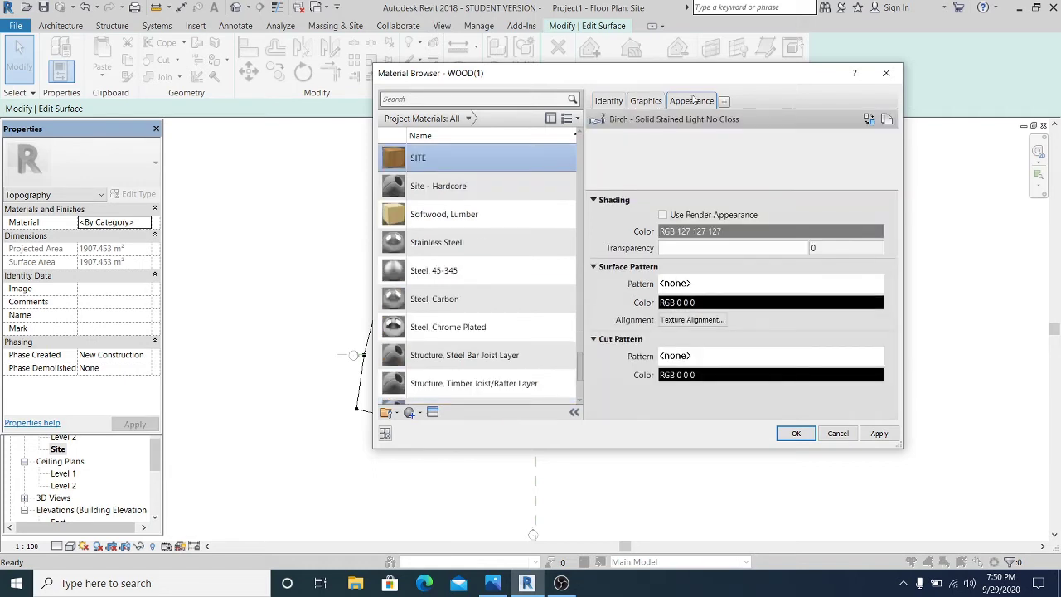
click(868, 120)
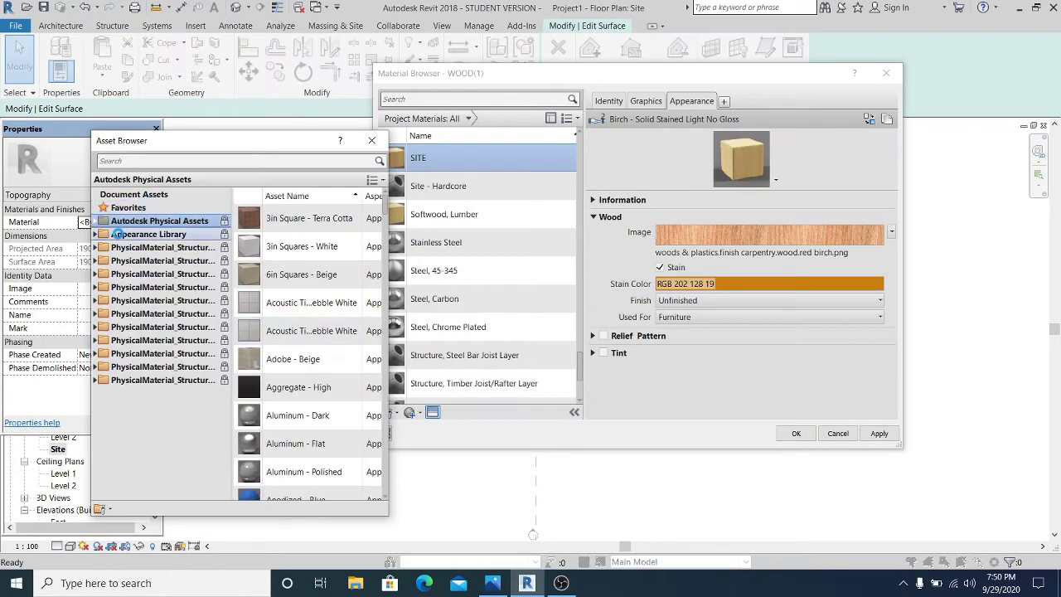
click(117, 234)
scroll(132, 372, down, 3)
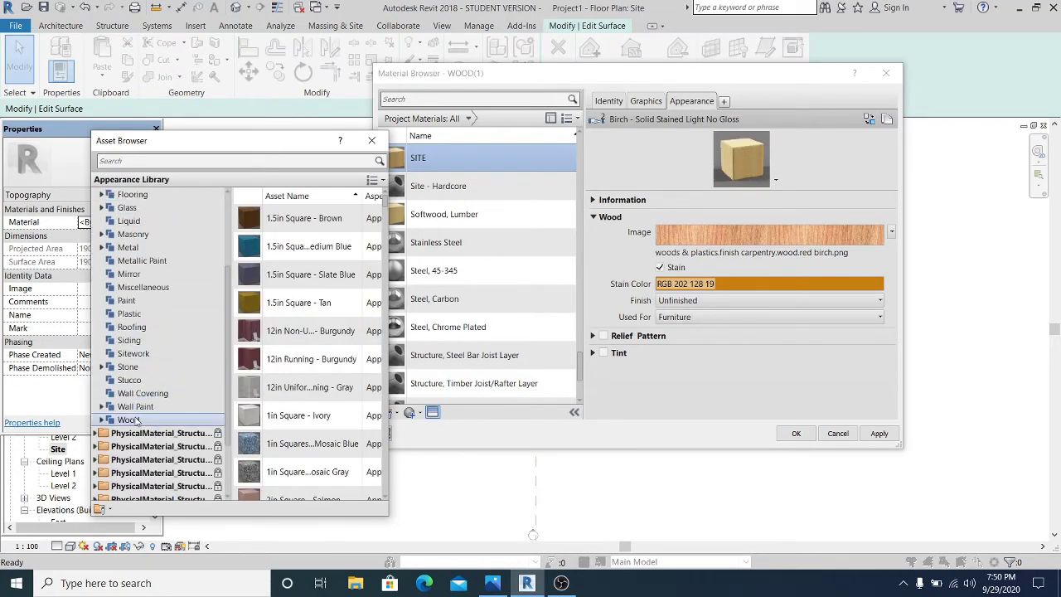
click(193, 352)
scroll(311, 364, down, 3)
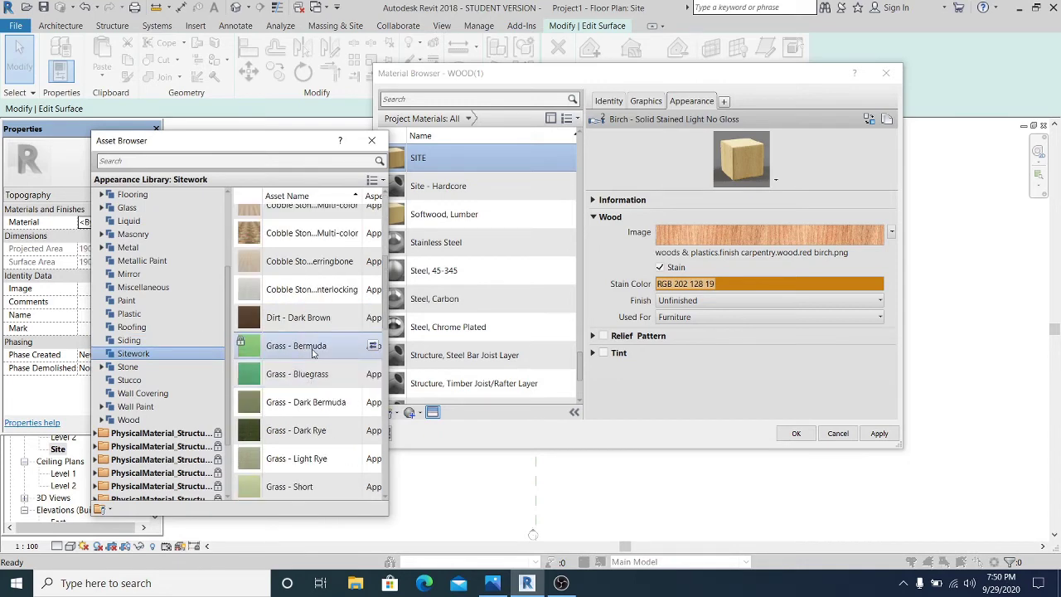
double_click(313, 352)
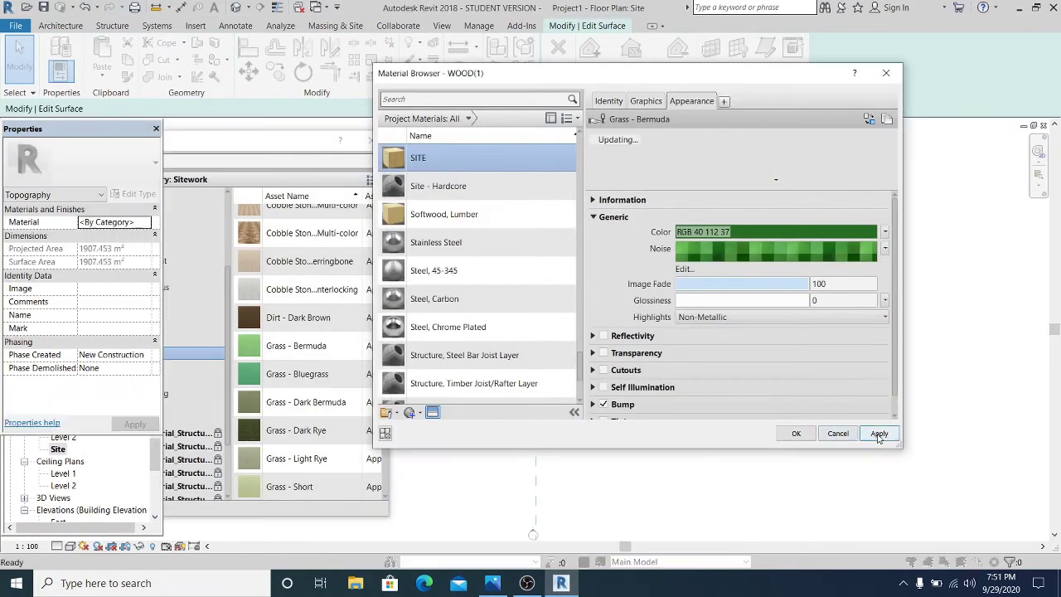
Step: Assign the SITE material to the toposurface and finish the surface
click(810, 435)
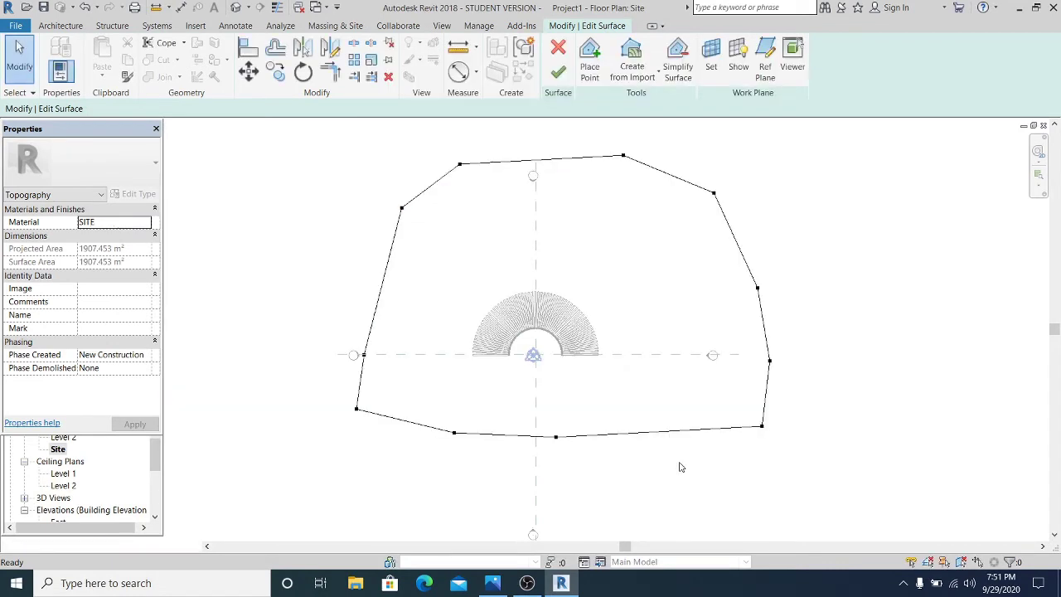
middle_drag(680, 467, 626, 447)
click(559, 73)
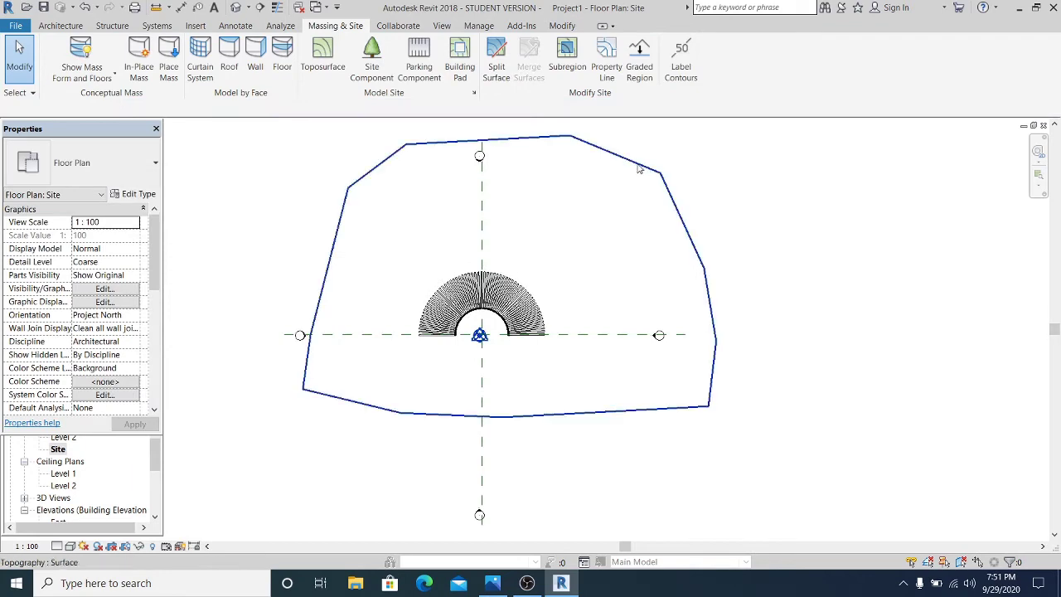
Step: Start a subregion and sketch a rectangle as wide as the semicircle's left end frame, extending from its corner past the toposurface's lower edge
middle_drag(673, 271, 737, 288)
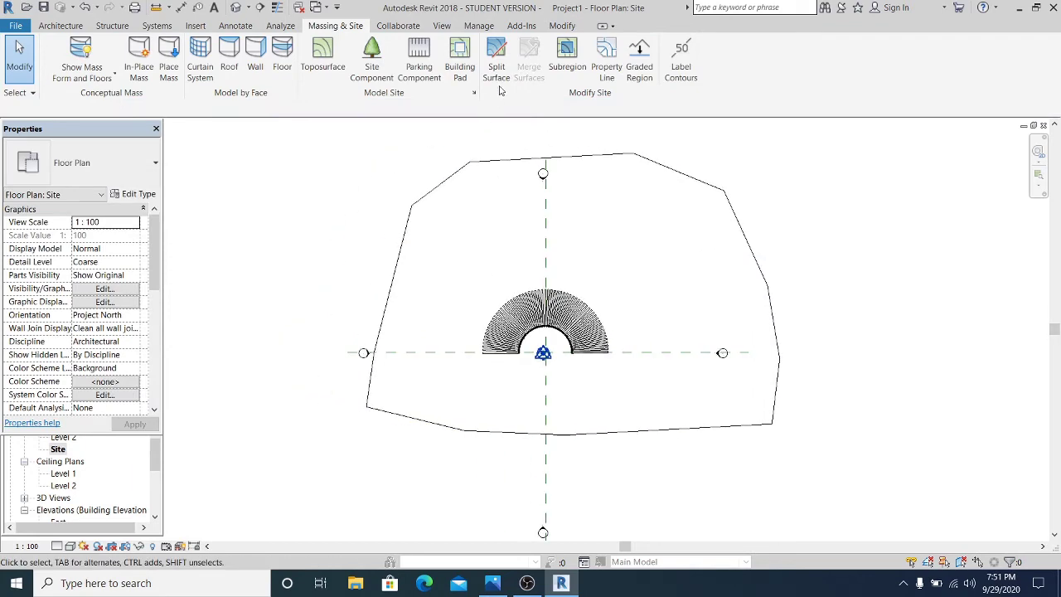
click(572, 62)
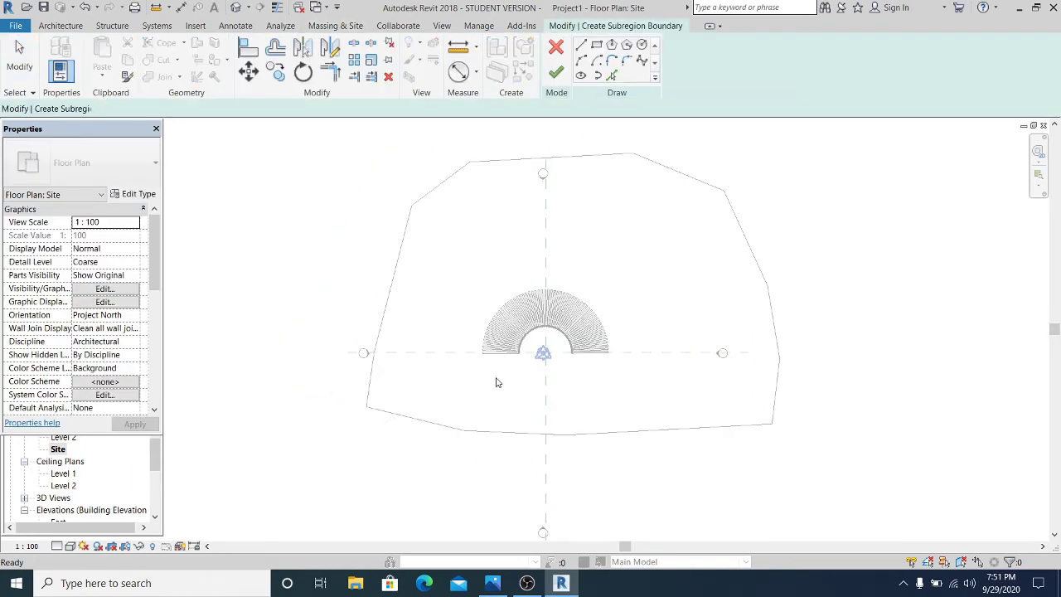
scroll(498, 379, up, 2)
middle_drag(531, 380, 565, 374)
click(597, 44)
scroll(506, 374, up, 2)
scroll(521, 313, up, 2)
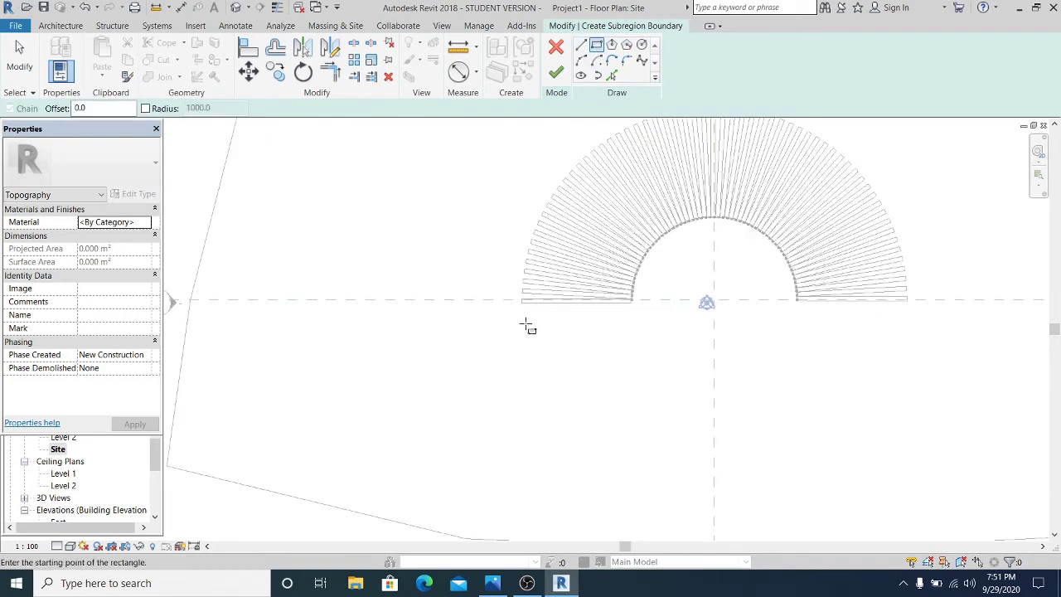
scroll(524, 311, up, 4)
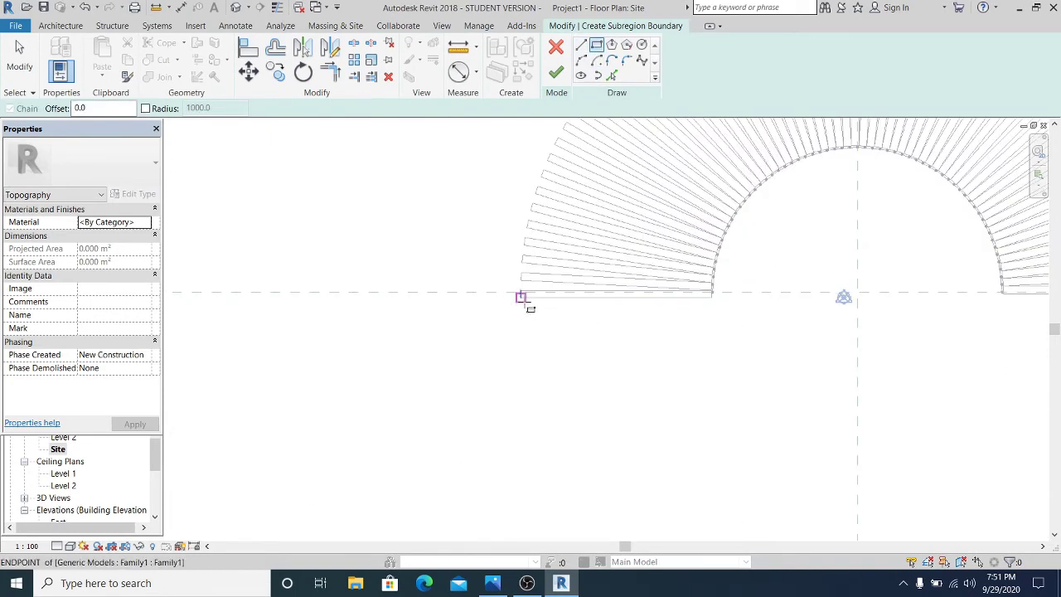
click(524, 301)
scroll(636, 447, down, 5)
middle_drag(665, 490, 633, 316)
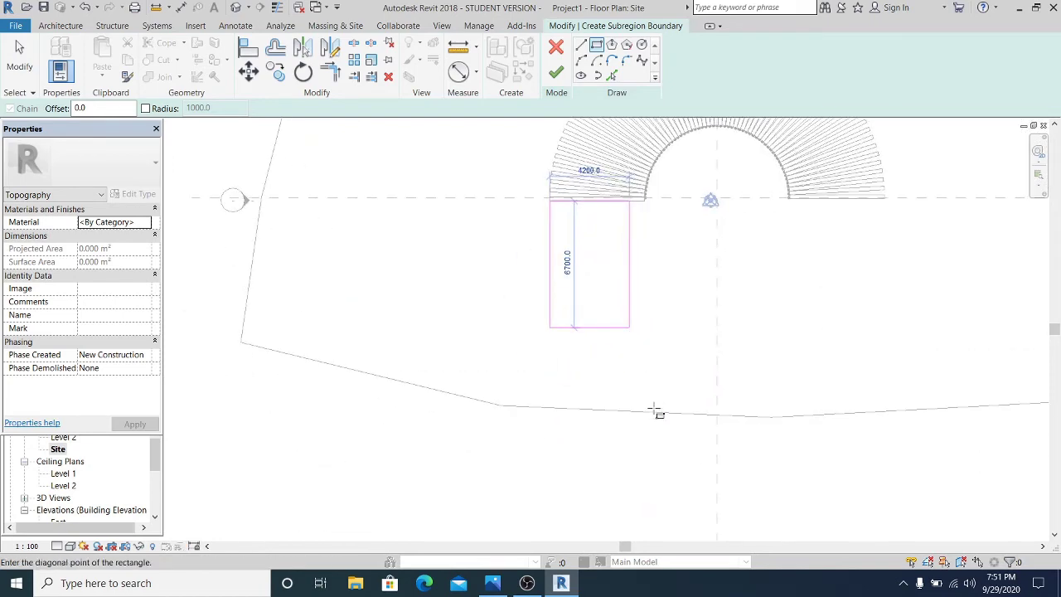
click(650, 452)
key(Escape)
Step: Mirror a copy of the whole subregion rectangle about the vertical reference plane through the semicircle's centre
key(Tab)
click(651, 308)
key(m)
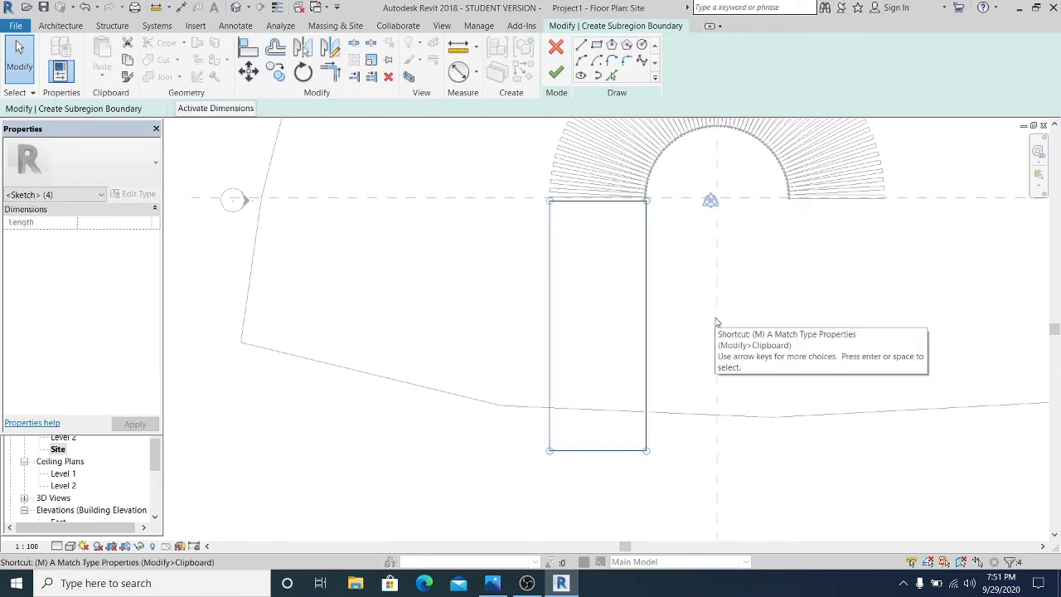
scroll(719, 308, up, 1)
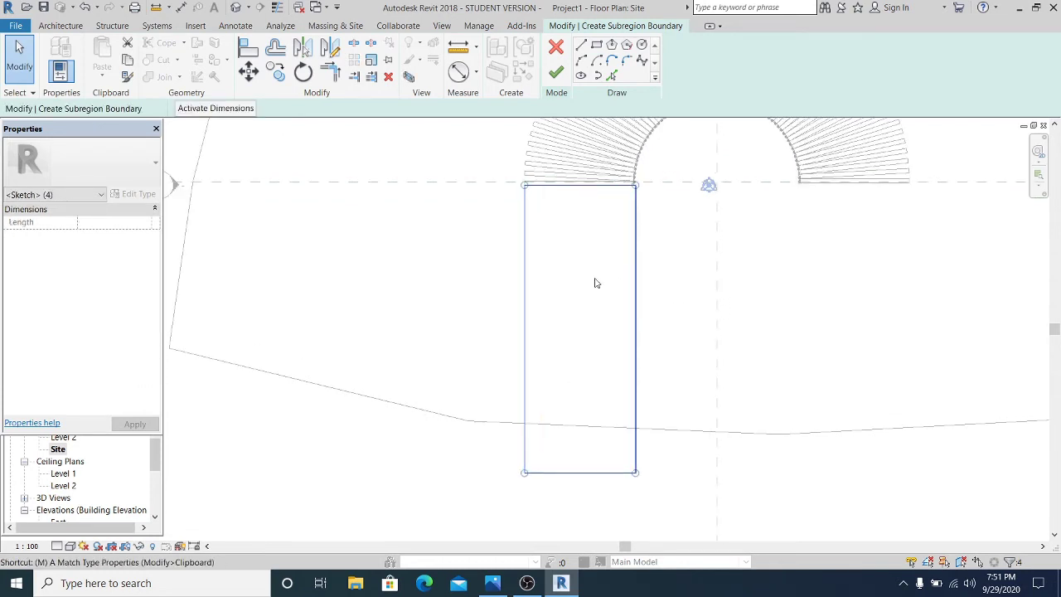
key(m)
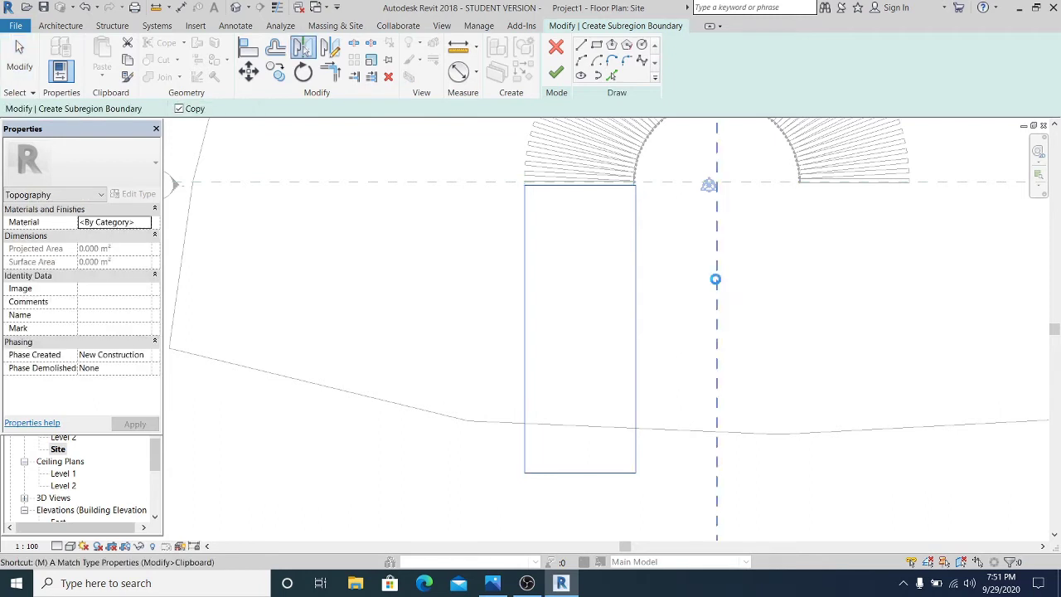
click(717, 280)
middle_drag(779, 348, 727, 355)
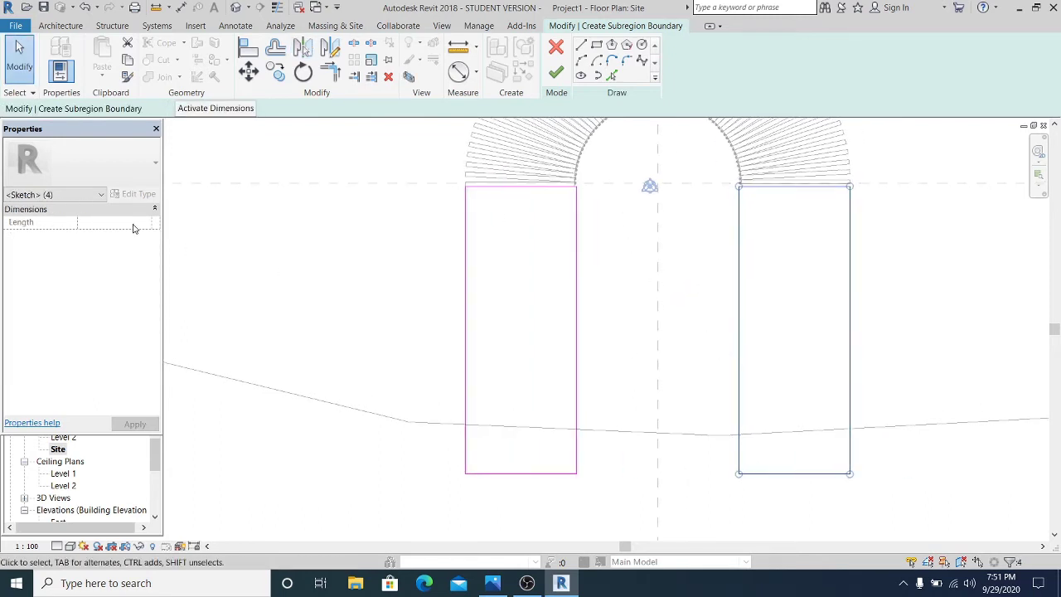
click(552, 318)
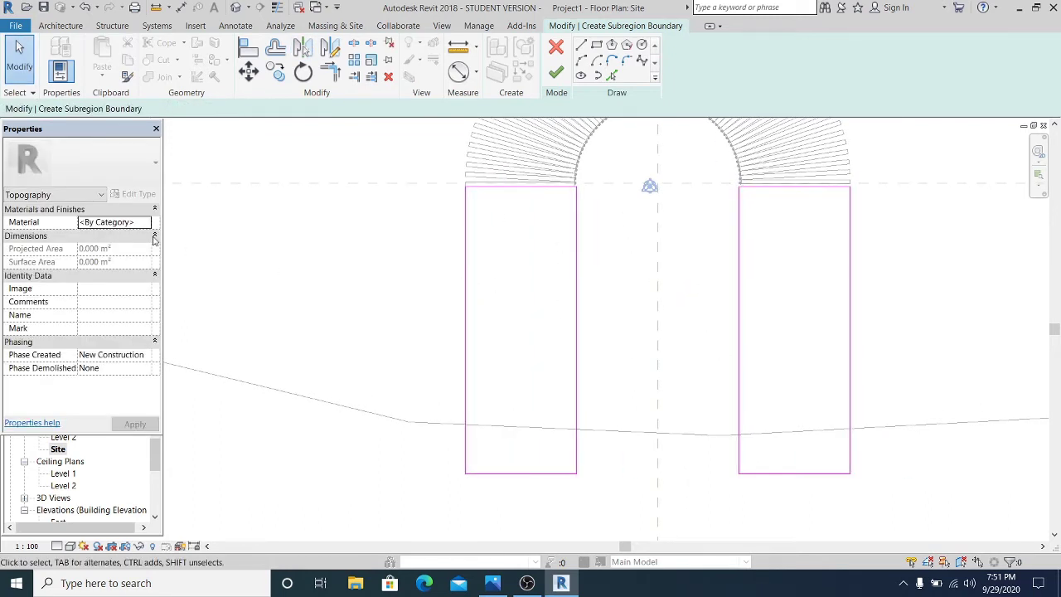
Step: Duplicate the SITE material for the subregion and name the copy WHITE
click(143, 222)
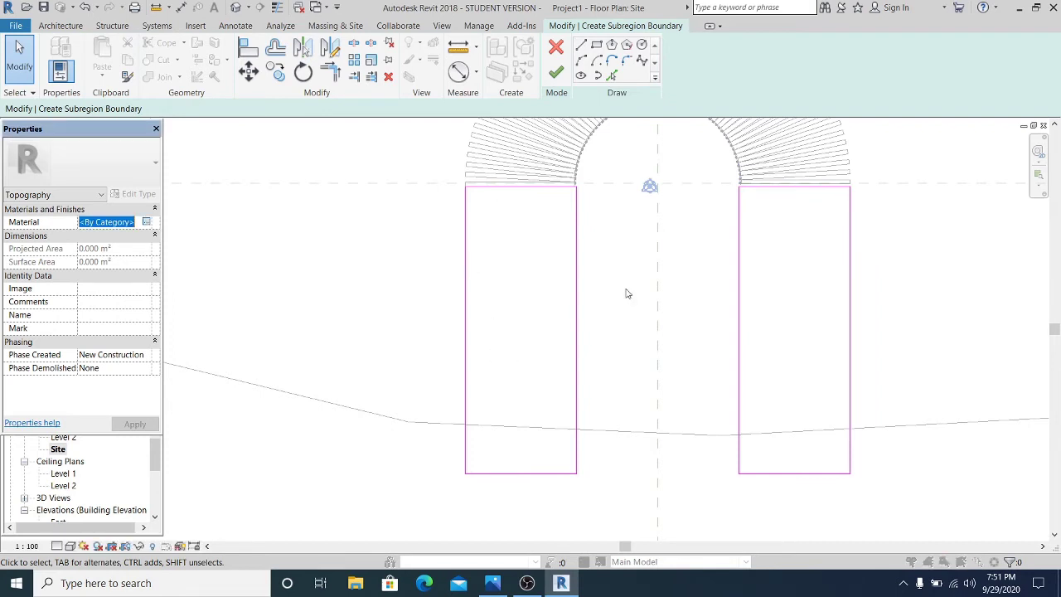
right_click(434, 280)
click(469, 303)
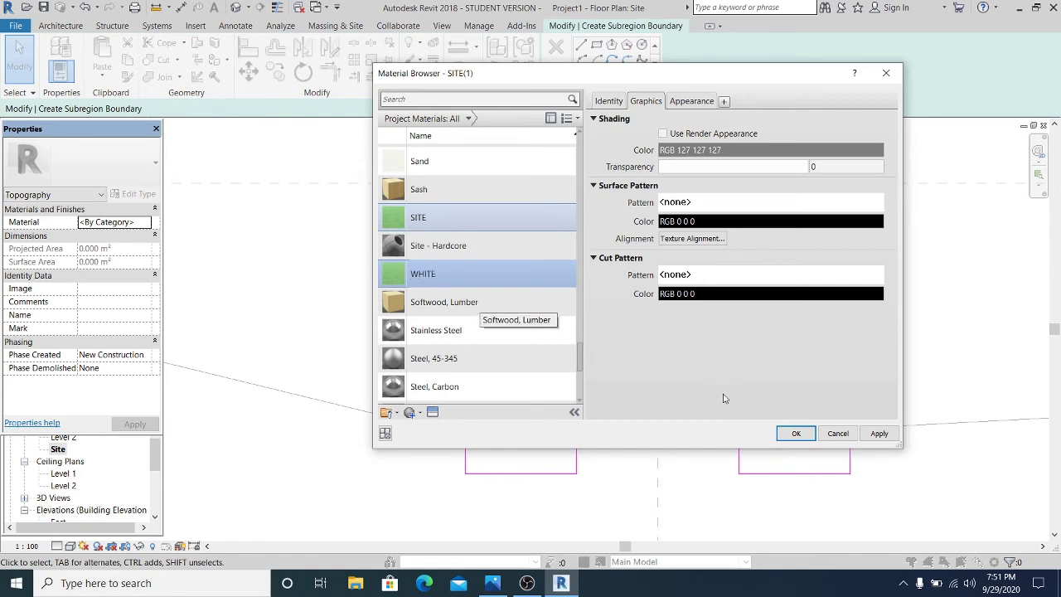
Step: Search the appearance assets for WHITE and give the WHITE material the Gypsum Board - Painted White appearance
click(701, 101)
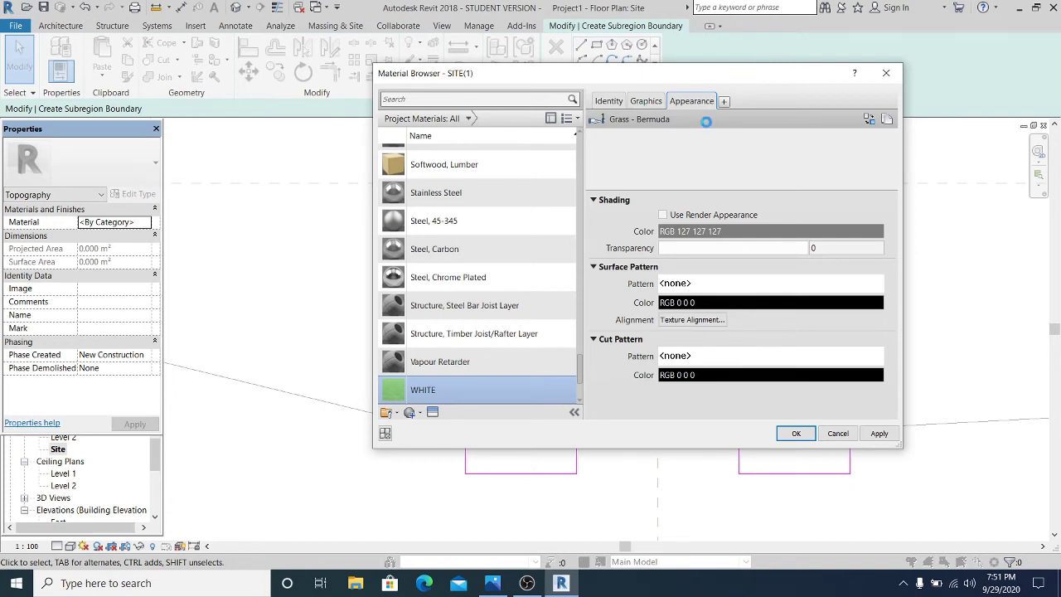
click(869, 118)
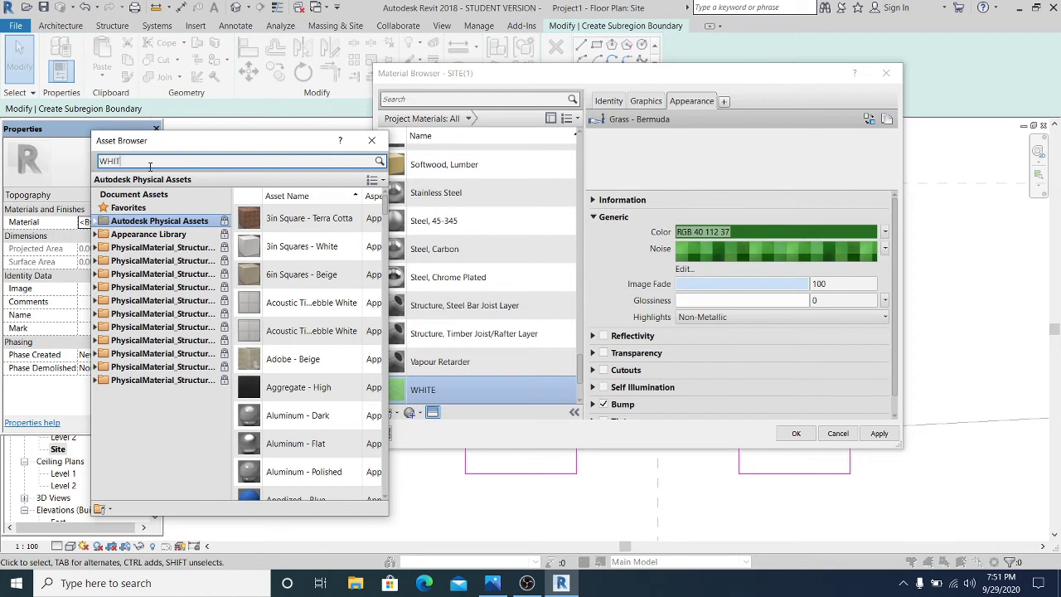
click(150, 162)
text(WHITE)
key(Return)
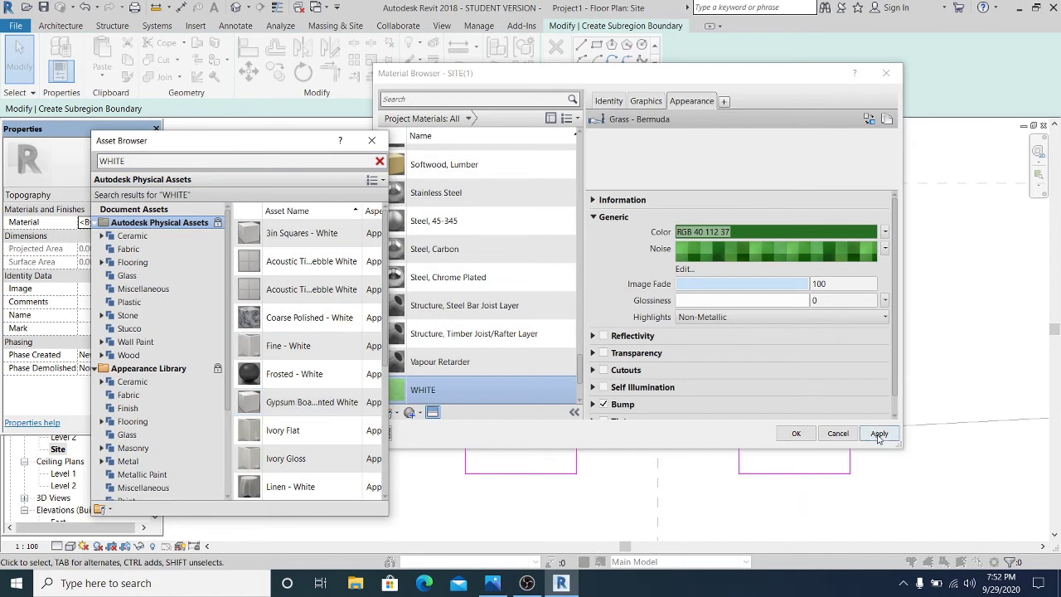
double_click(298, 401)
Step: Assign the WHITE material to the two-strip subregion and finish its boundary
click(880, 434)
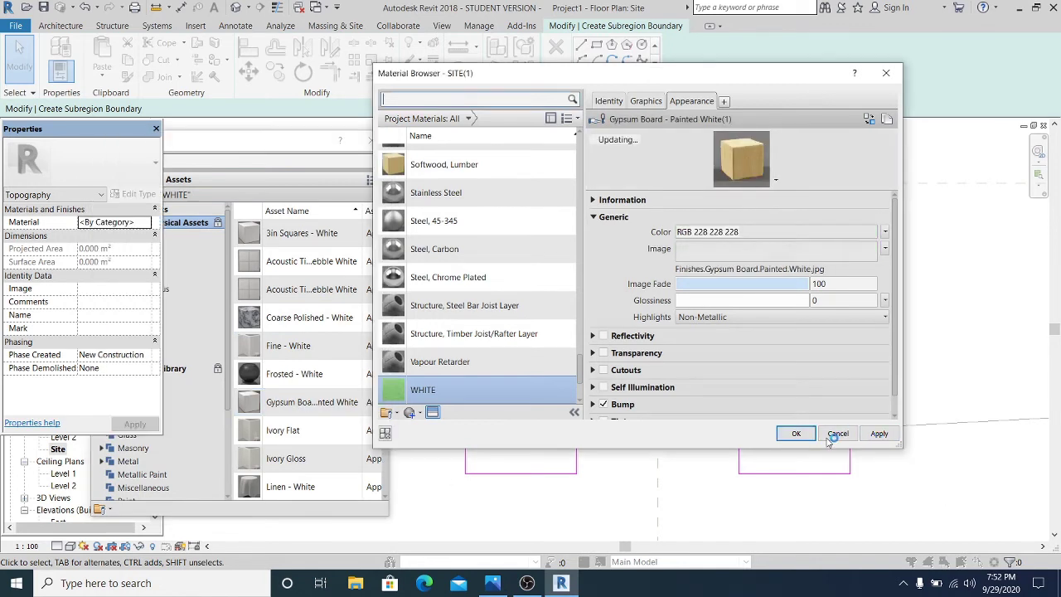
click(888, 434)
click(795, 433)
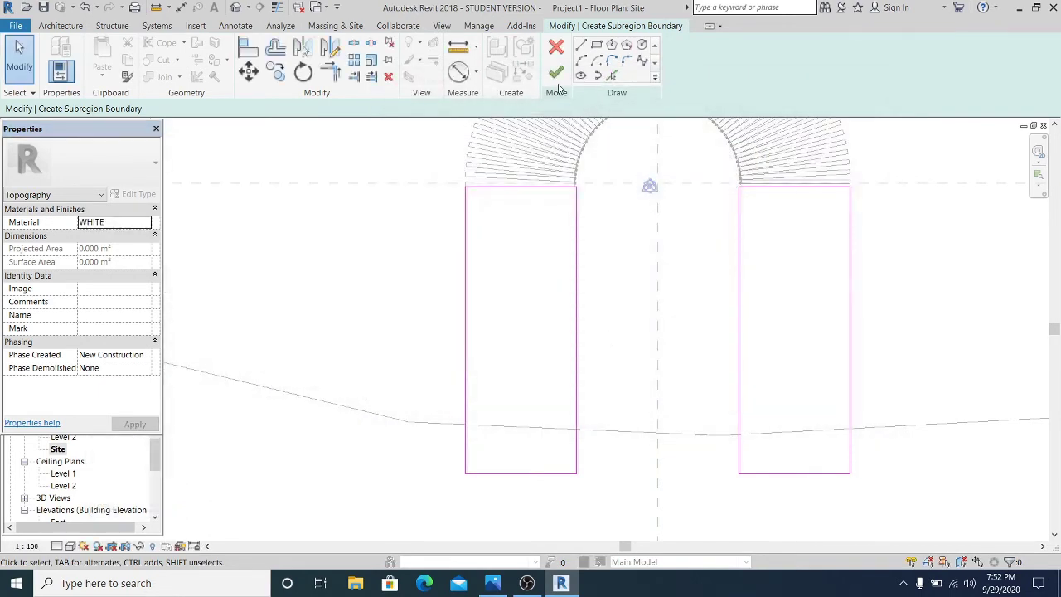
click(556, 74)
scroll(608, 334, down, 5)
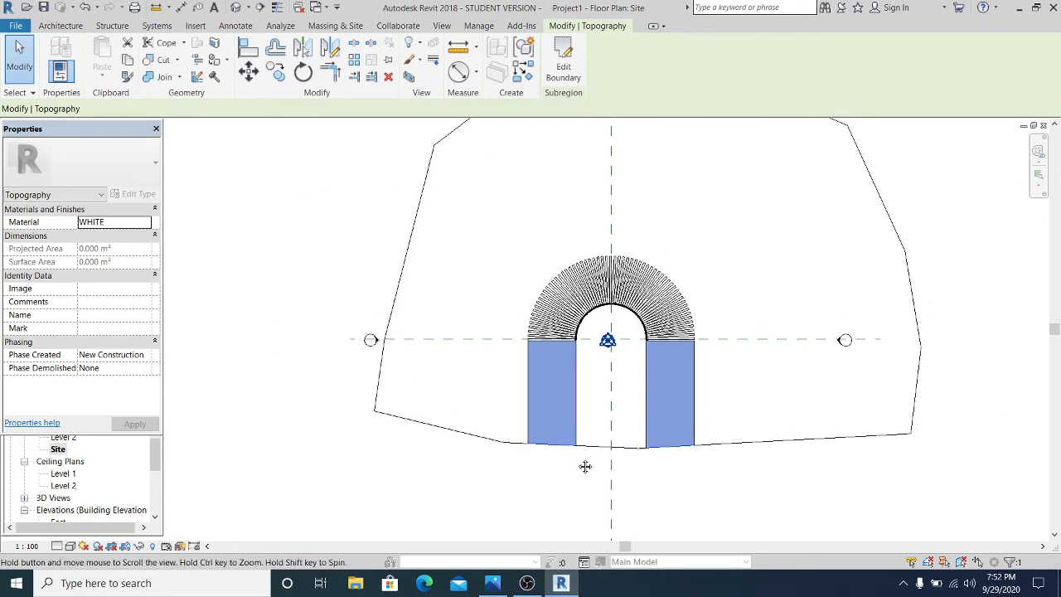
middle_drag(585, 466, 569, 490)
click(729, 494)
Step: Start a building pad on Level 1 and pick the horizontal reference line and the semicircle's inner arc as boundary lines
scroll(568, 319, up, 1)
scroll(560, 357, down, 1)
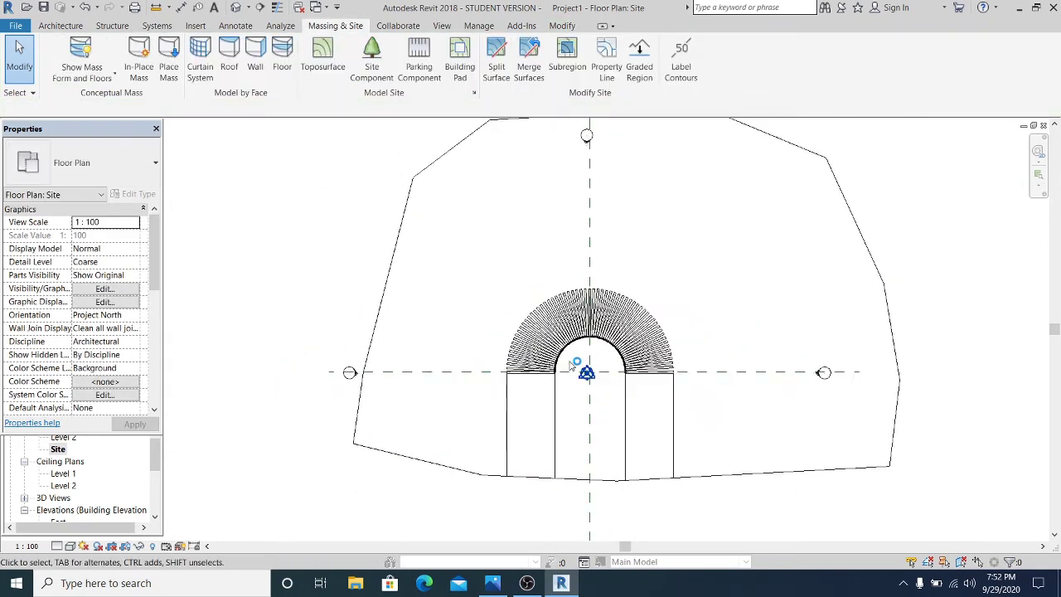
scroll(580, 327, up, 2)
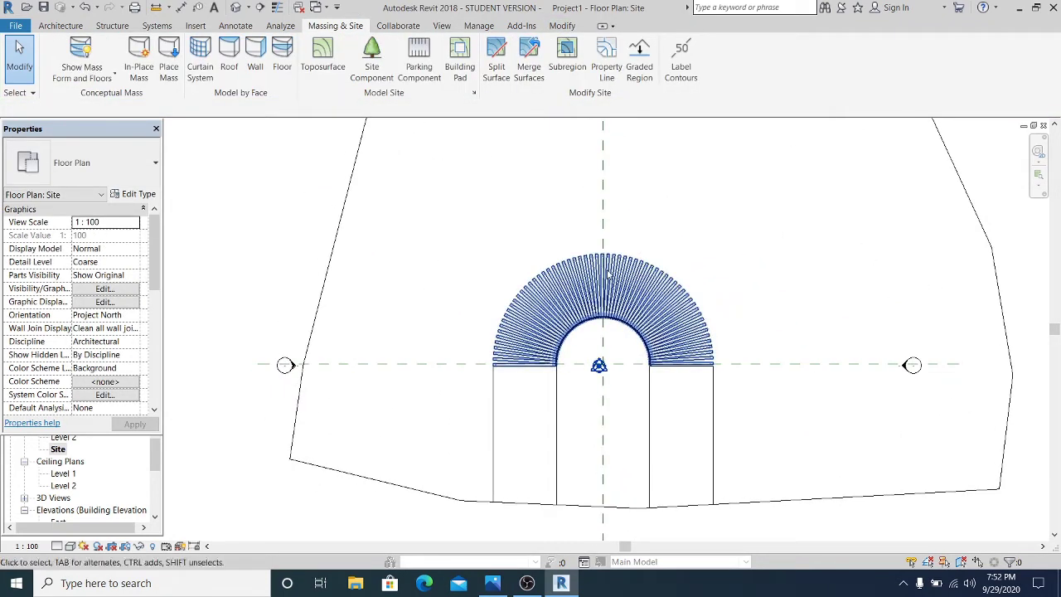
middle_drag(608, 274, 613, 246)
click(473, 62)
scroll(743, 328, up, 2)
middle_drag(758, 348, 774, 368)
click(686, 77)
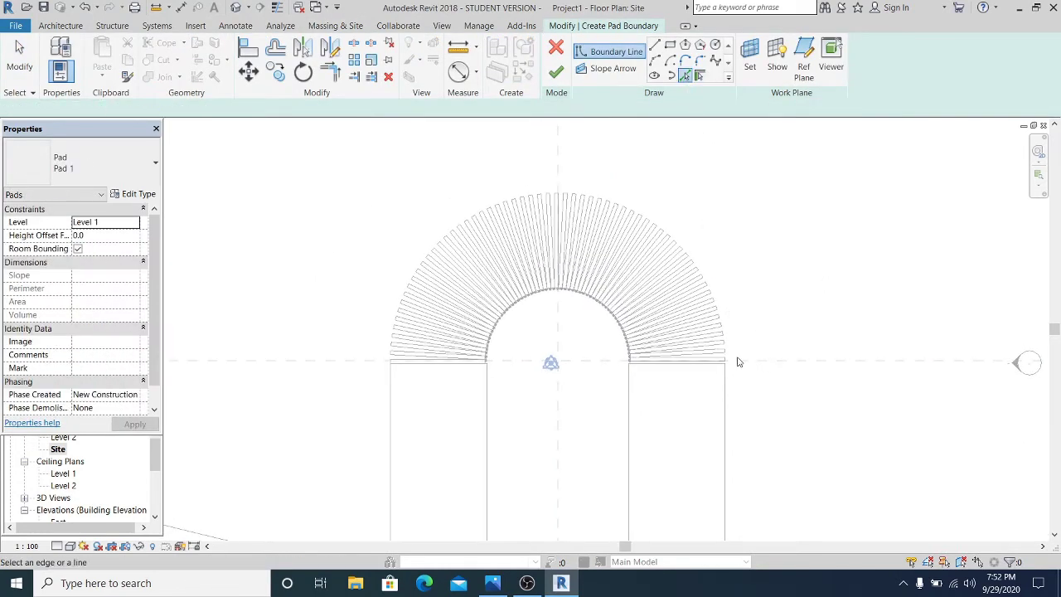
scroll(481, 415, up, 3)
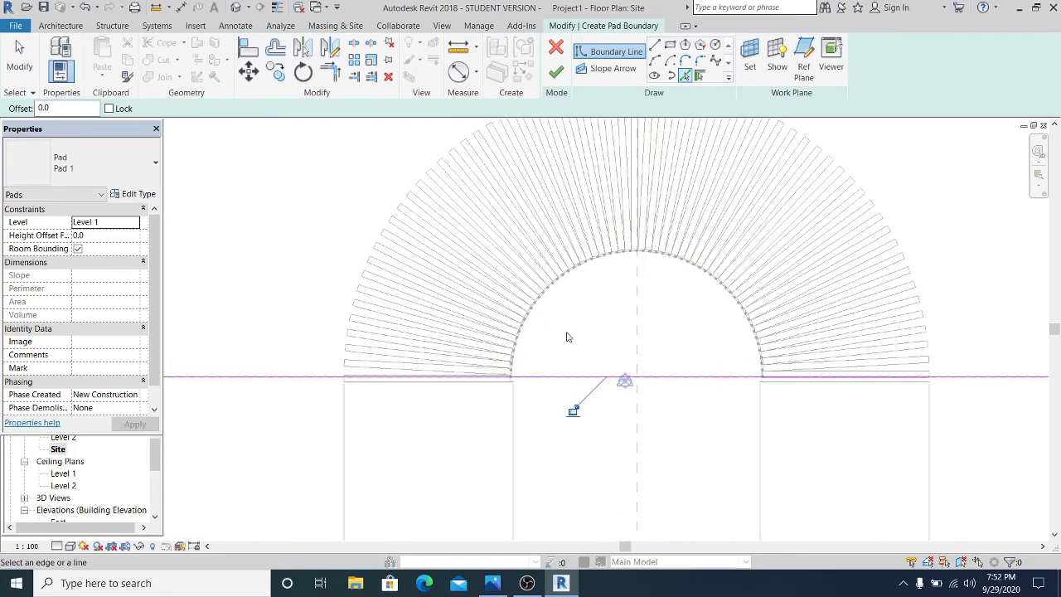
scroll(553, 314, up, 4)
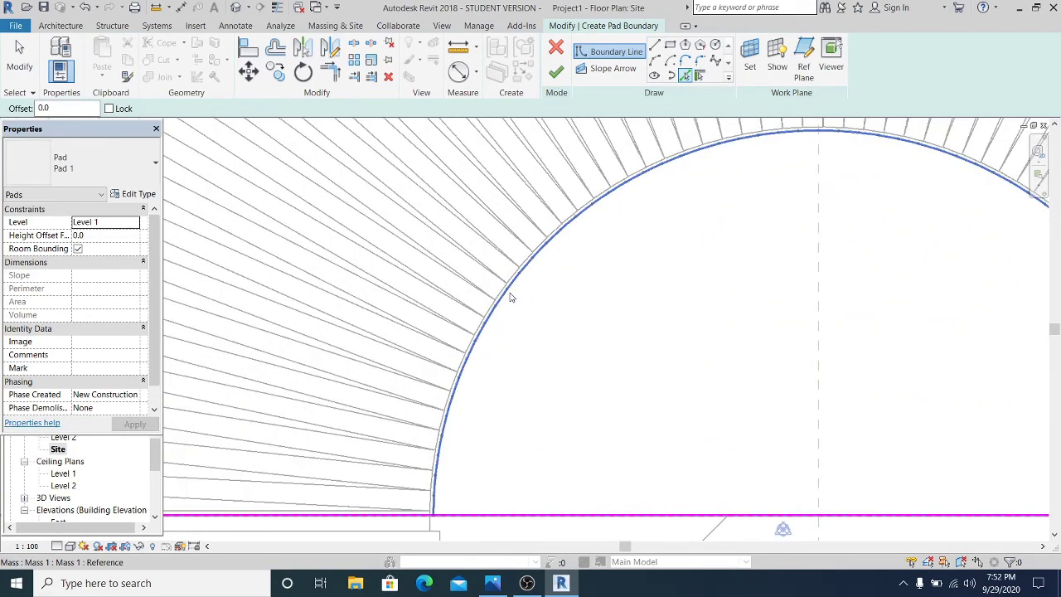
click(511, 296)
scroll(547, 331, down, 4)
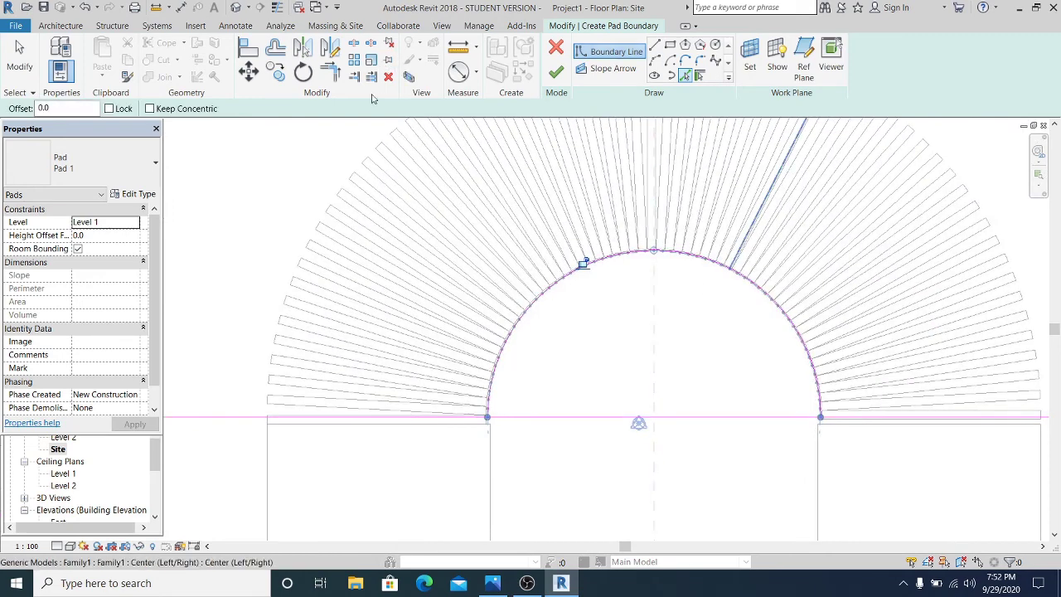
Step: Draw the pad's outer boundary arc, centred on the reference plane intersection and following the slats' outer ends, with a radius of about 8833 mm
click(669, 61)
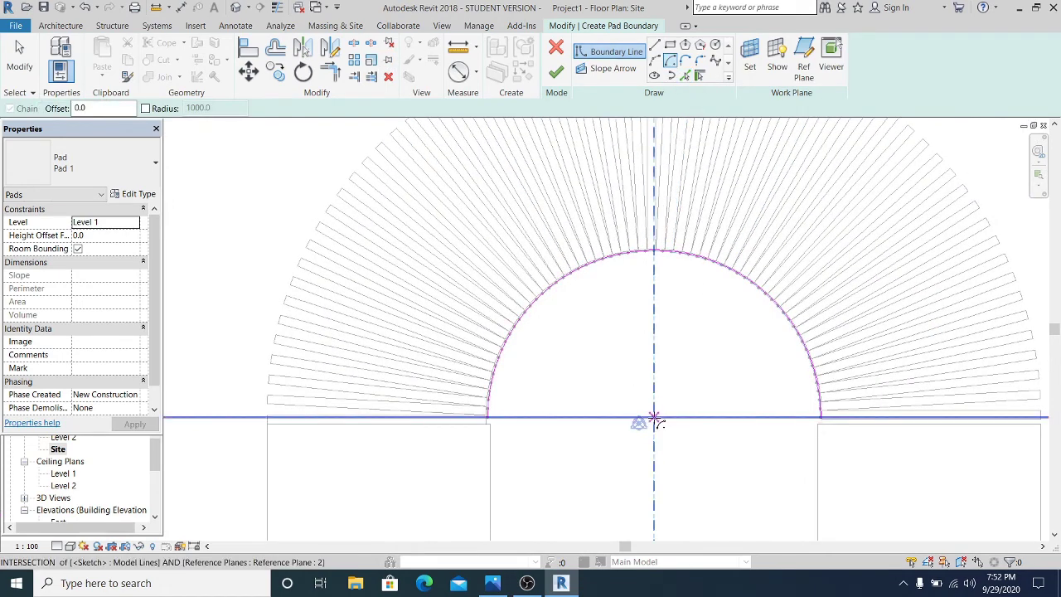
scroll(655, 411, down, 1)
scroll(670, 344, up, 2)
scroll(668, 345, up, 2)
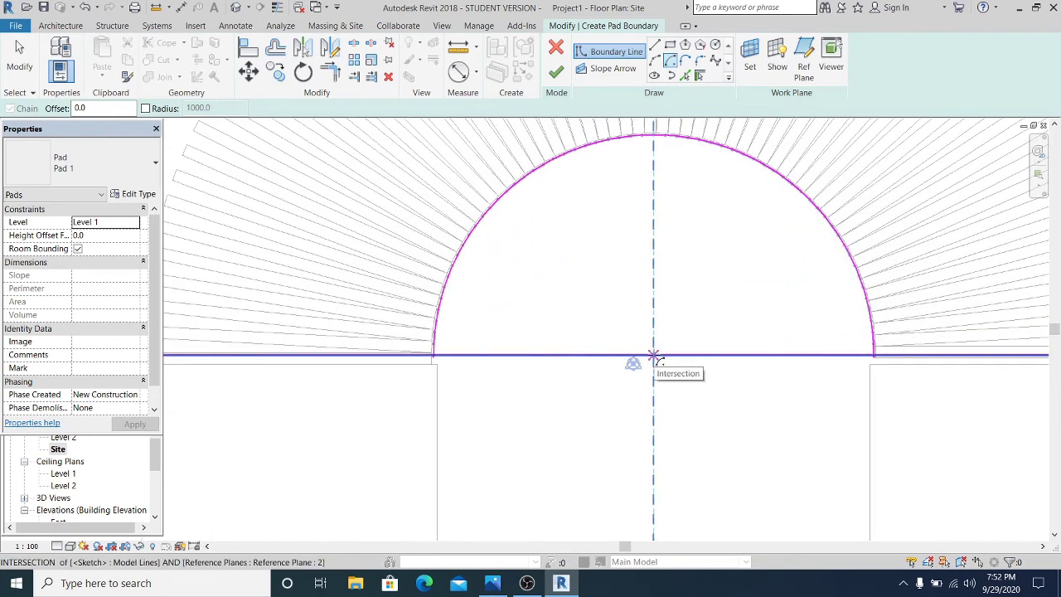
click(653, 354)
scroll(424, 357, down, 1)
middle_drag(422, 356, 596, 366)
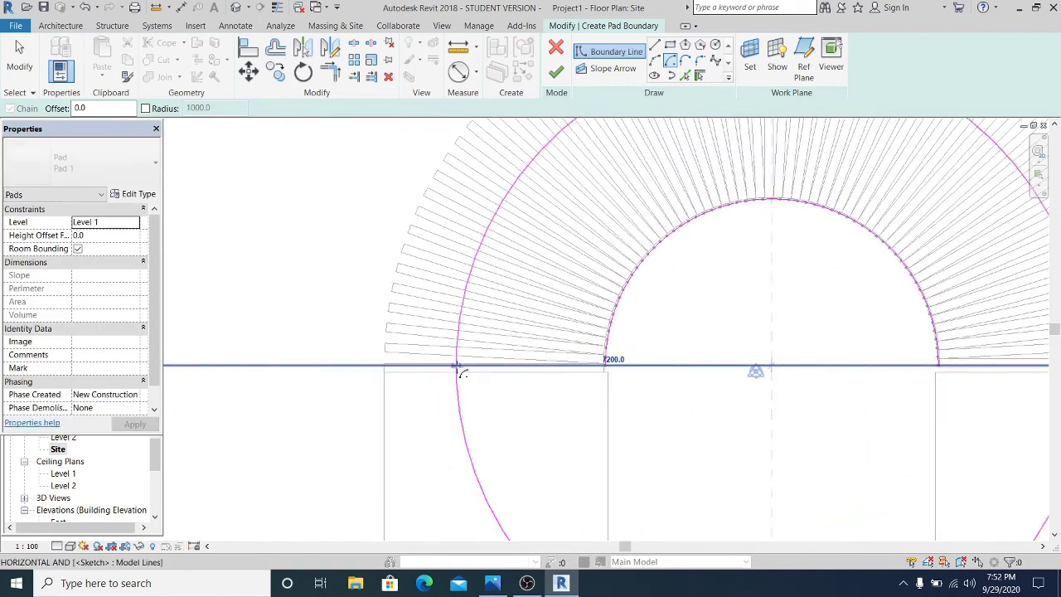
scroll(409, 368, up, 2)
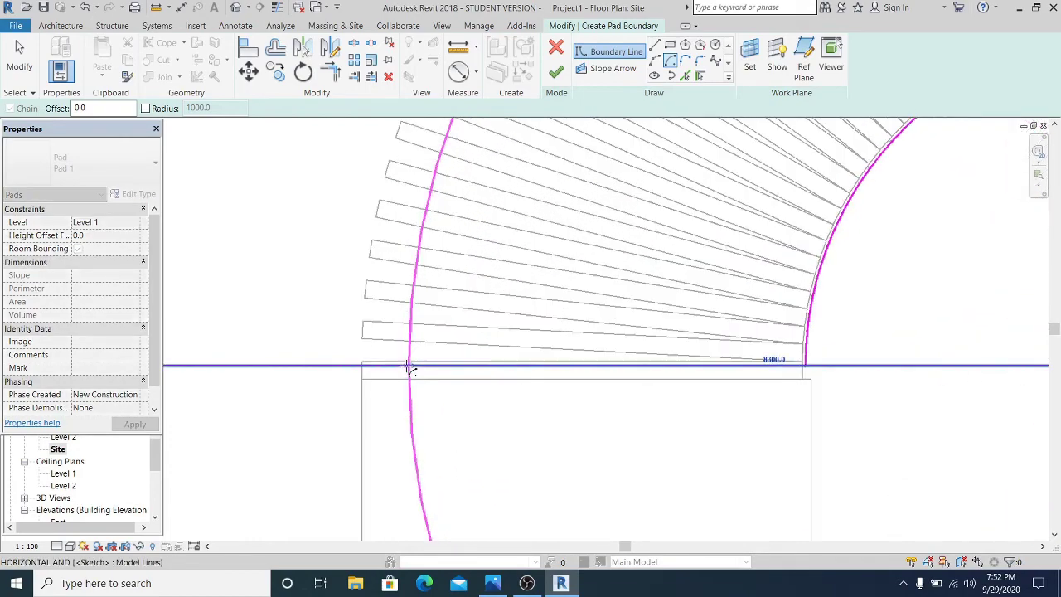
click(362, 365)
scroll(421, 269, down, 4)
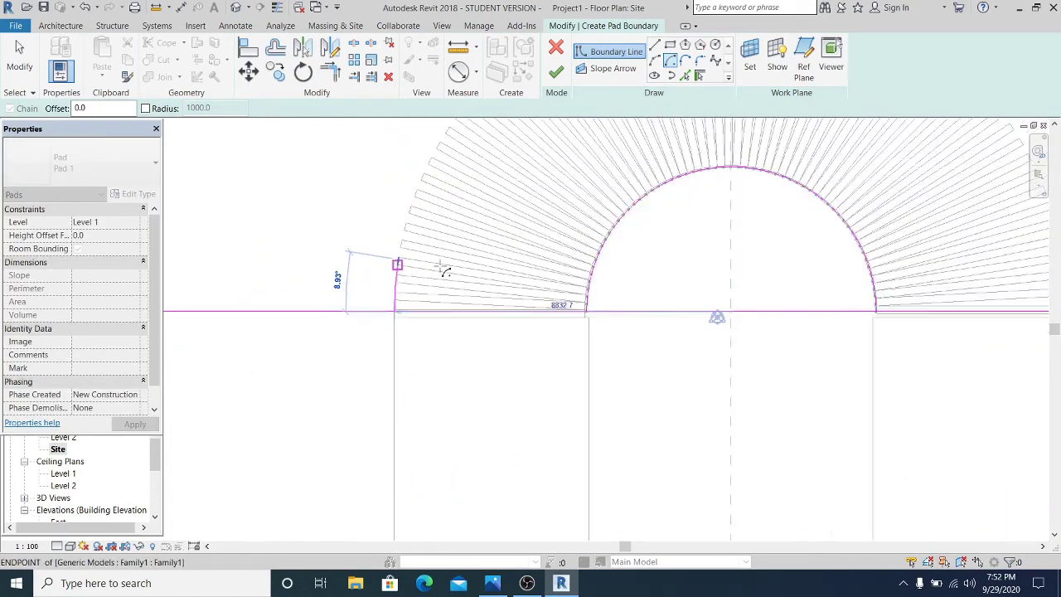
middle_drag(581, 210, 479, 371)
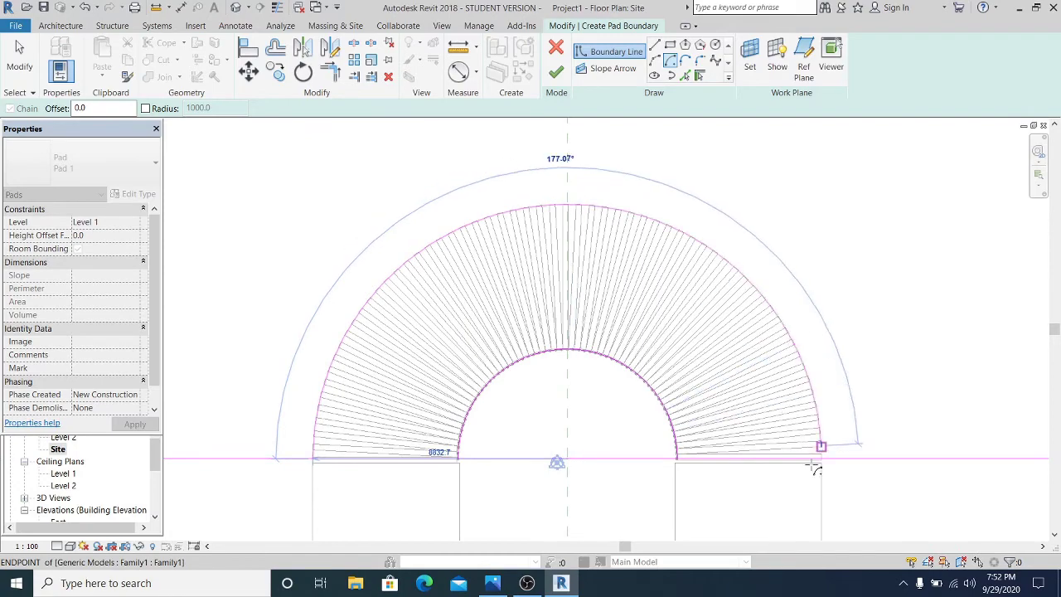
scroll(821, 461, up, 5)
click(837, 431)
scroll(862, 373, down, 5)
click(19, 58)
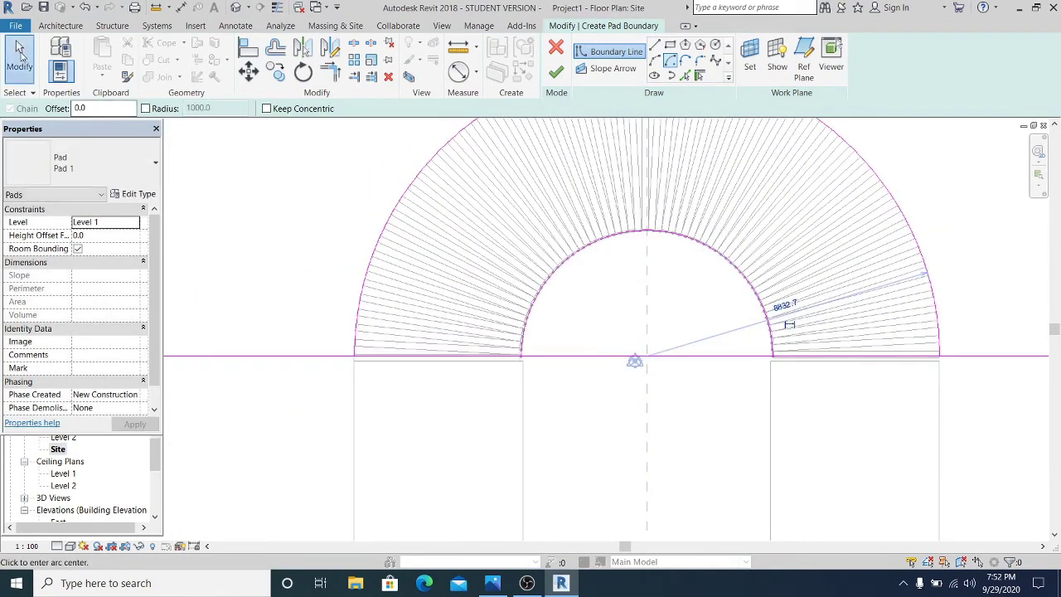
Step: Move the horizontal pad boundary line down onto the upper edge of the straight strips
scroll(369, 417, up, 4)
scroll(362, 348, up, 2)
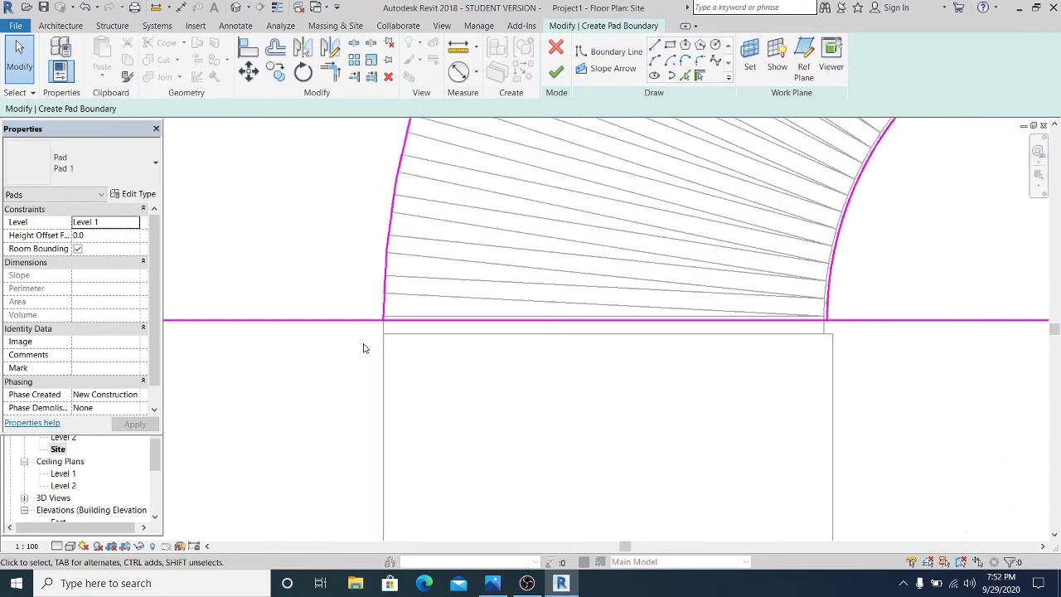
click(369, 326)
scroll(377, 336, up, 2)
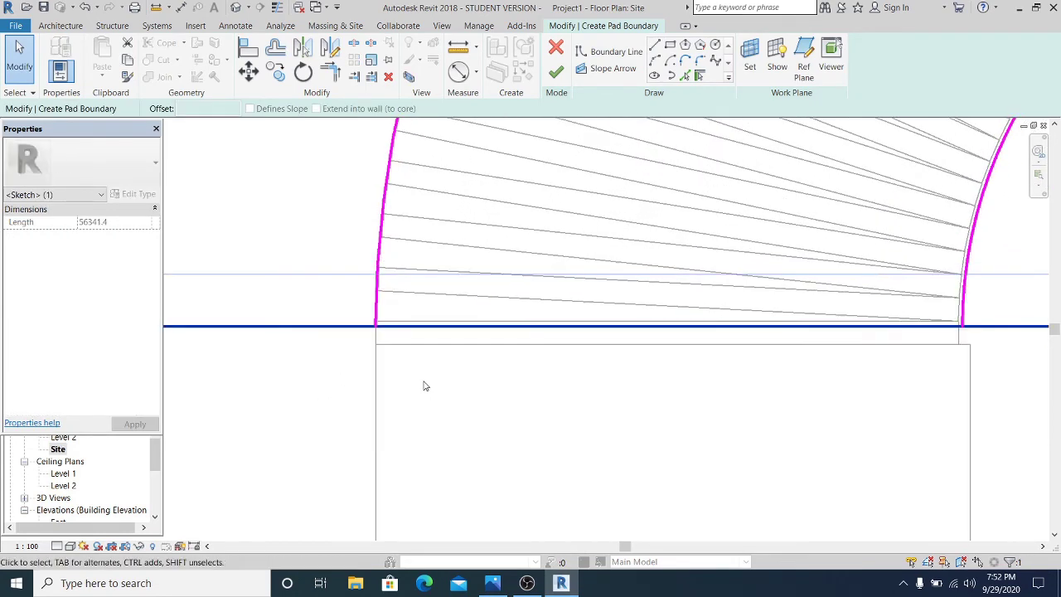
key(m)
key(v)
scroll(371, 339, up, 2)
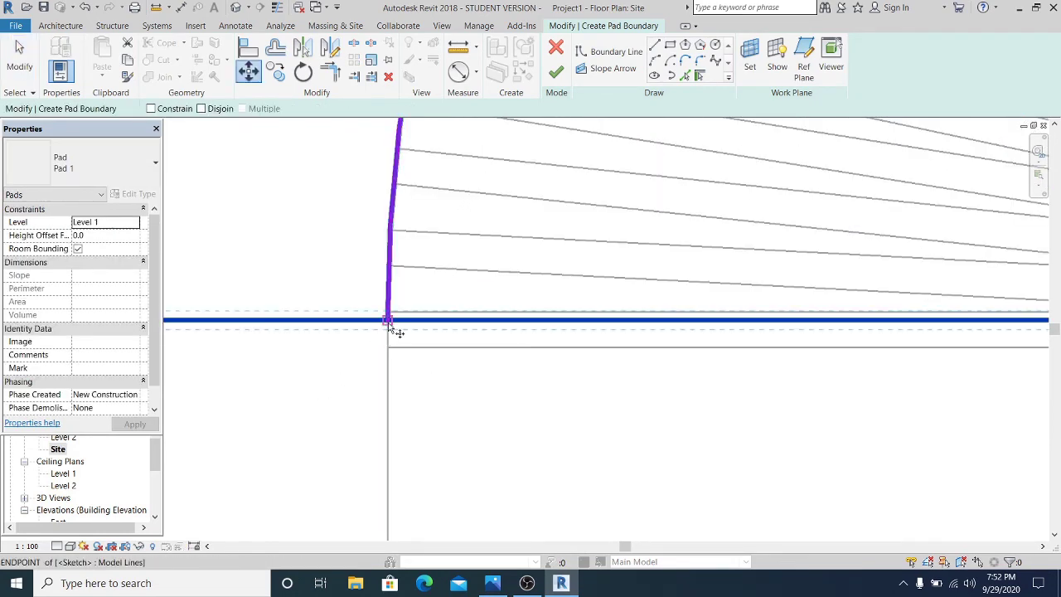
click(388, 321)
click(389, 346)
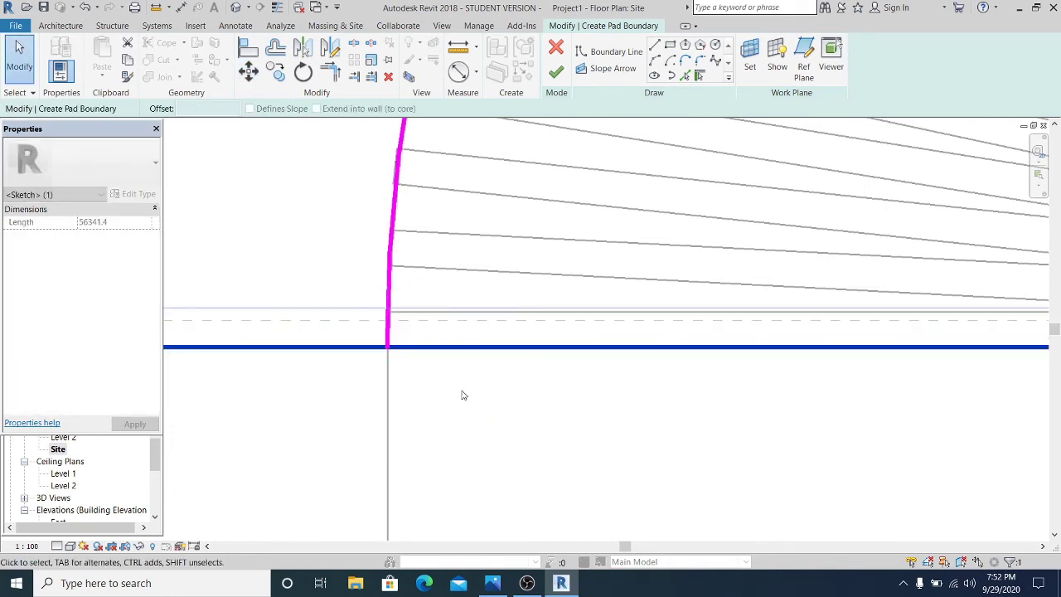
Step: Trim the horizontal boundary line against the right end of the inner arc, keeping the part to the left
scroll(416, 384, down, 3)
middle_drag(564, 428, 452, 410)
middle_drag(829, 430, 473, 419)
scroll(790, 353, up, 4)
click(814, 365)
middle_drag(810, 364, 769, 362)
key(t)
key(r)
click(729, 312)
scroll(648, 371, down, 6)
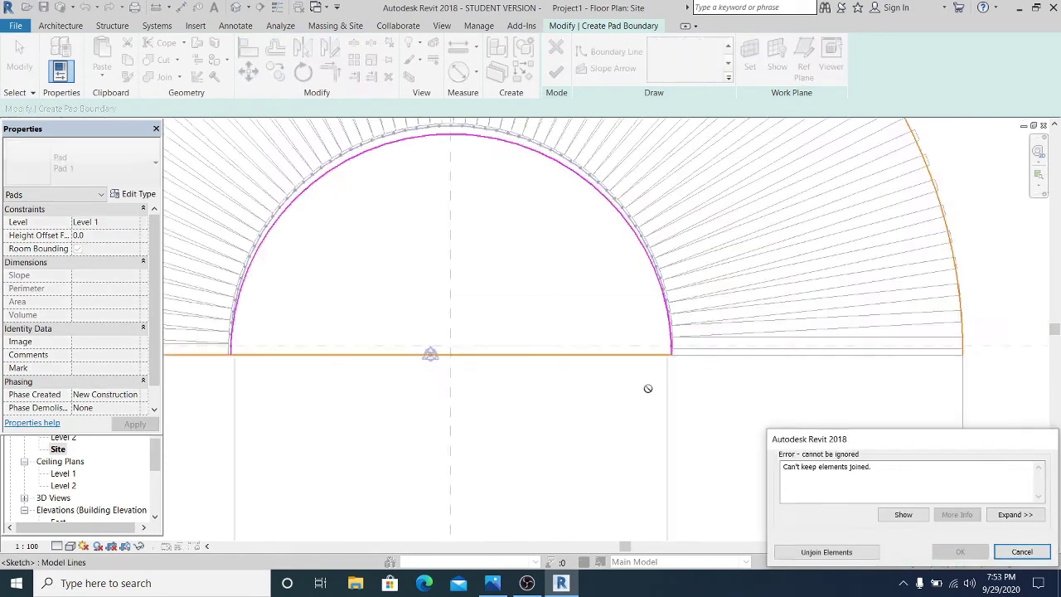
Step: Inspect both ends of the semicircular boundary and unjoin the conflicting elements so the trim can be applied
middle_drag(488, 416, 855, 343)
scroll(595, 283, up, 1)
scroll(593, 283, up, 1)
scroll(568, 381, down, 2)
middle_drag(615, 373, 726, 336)
scroll(726, 336, down, 1)
middle_drag(977, 433, 812, 391)
middle_drag(645, 293, 656, 337)
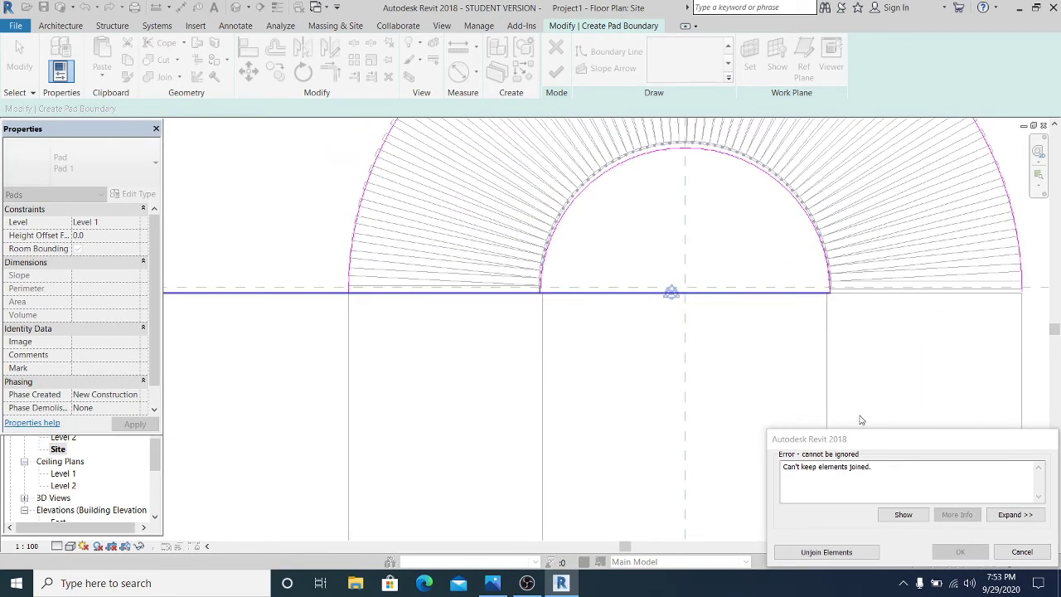
click(844, 556)
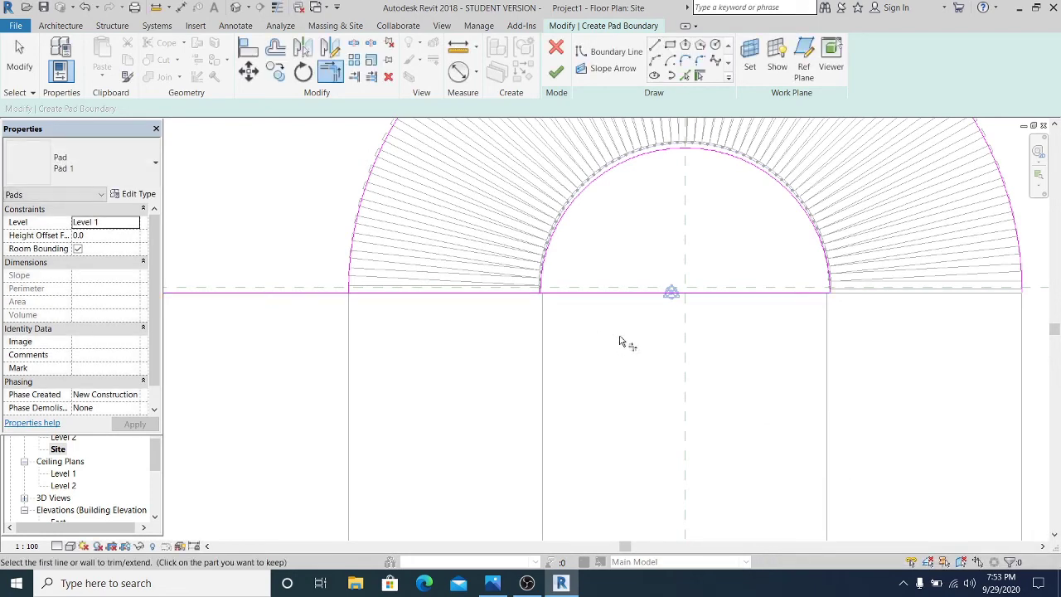
Step: Draw a straight boundary line from the outer arc's right end to the inner arc's right end
middle_drag(400, 282, 431, 295)
middle_drag(757, 351, 666, 334)
key(Escape)
scroll(802, 310, up, 3)
click(655, 46)
mouse_move(867, 334)
middle_down()
mouse_move(828, 348)
mouse_move(769, 337)
middle_up()
click(953, 284)
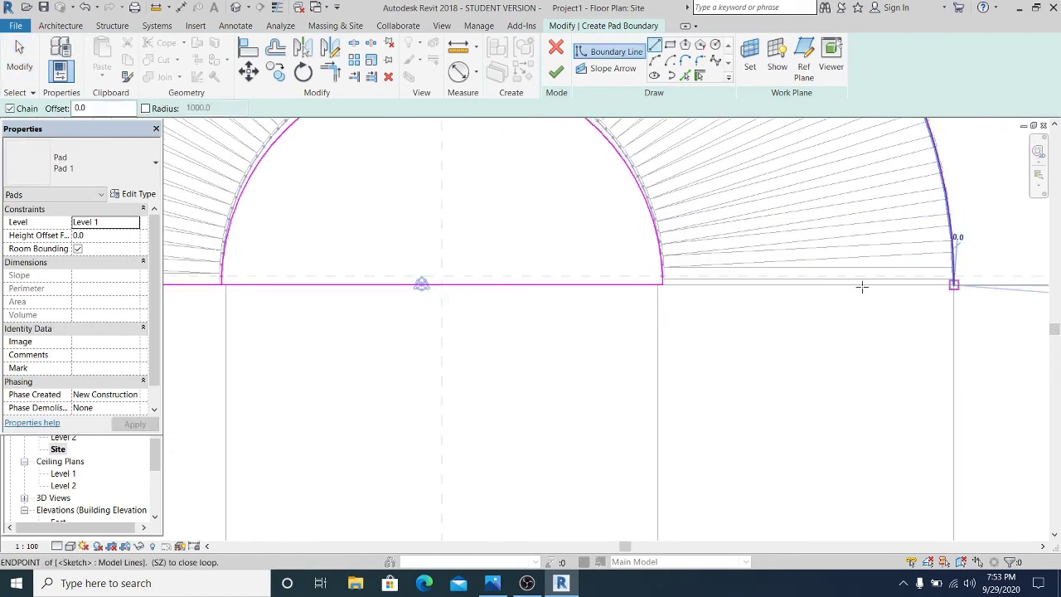
click(664, 285)
scroll(750, 426, down, 2)
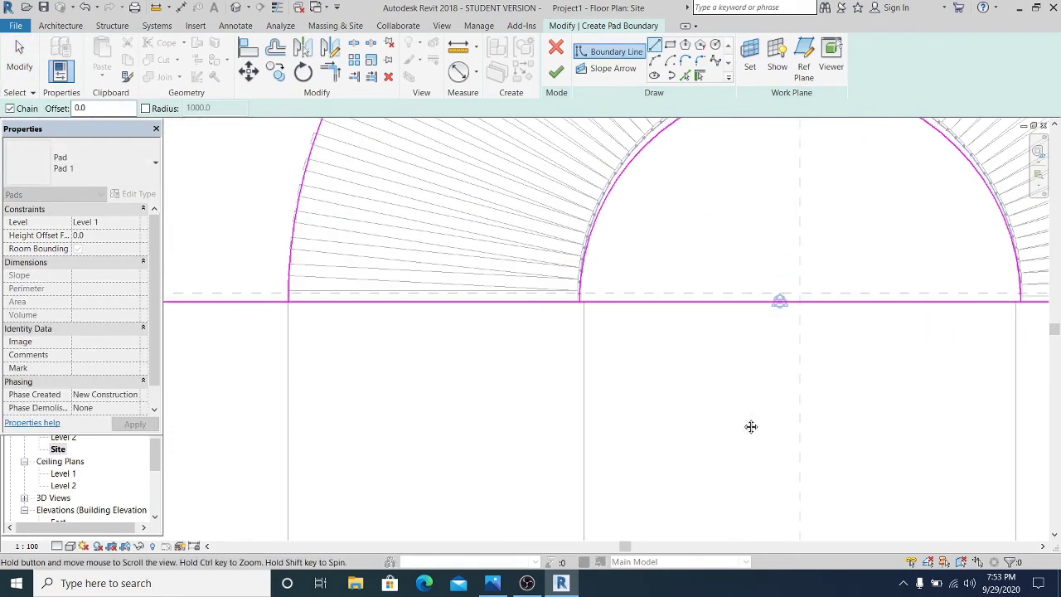
key(Escape)
Step: Trim the horizontal boundary line to the inner and outer arcs on the left side, closing the pad outline
scroll(535, 302, up, 2)
key(t)
key(r)
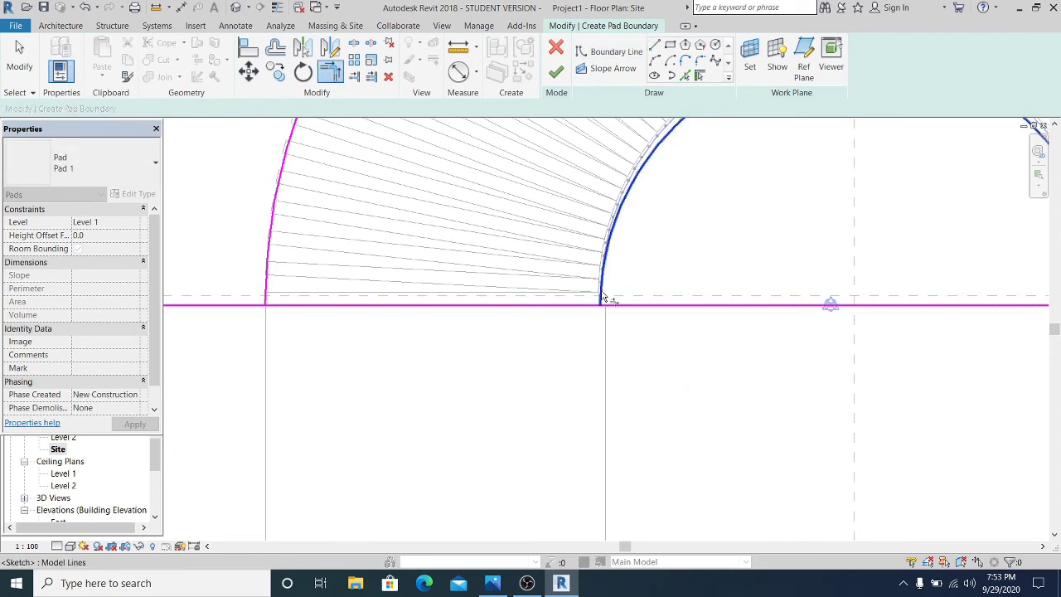
click(603, 296)
click(579, 307)
middle_drag(387, 328, 602, 356)
click(512, 339)
click(490, 324)
scroll(547, 346, down, 5)
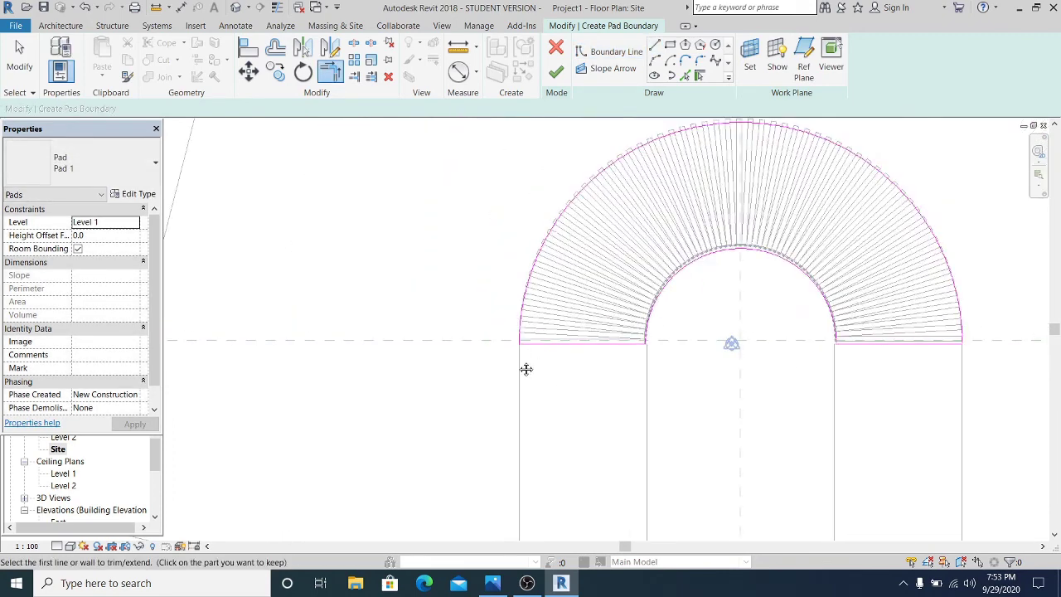
scroll(596, 382, up, 2)
scroll(640, 217, up, 2)
key(Escape)
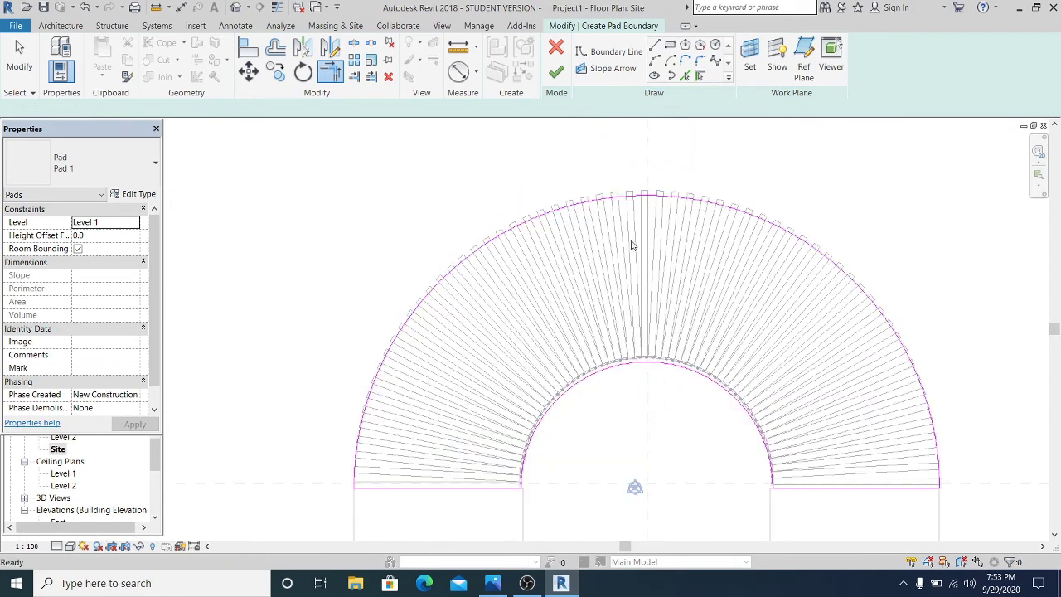
Step: Select the inner and outer boundary arcs and move them together slightly upward to line up with the slats' ends
scroll(650, 357, up, 1)
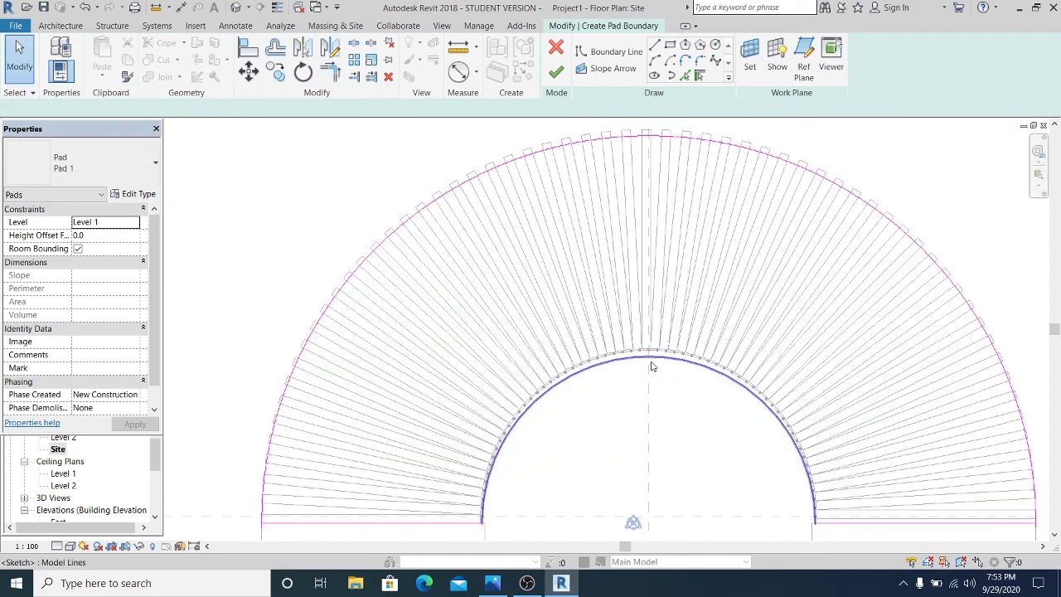
click(599, 141)
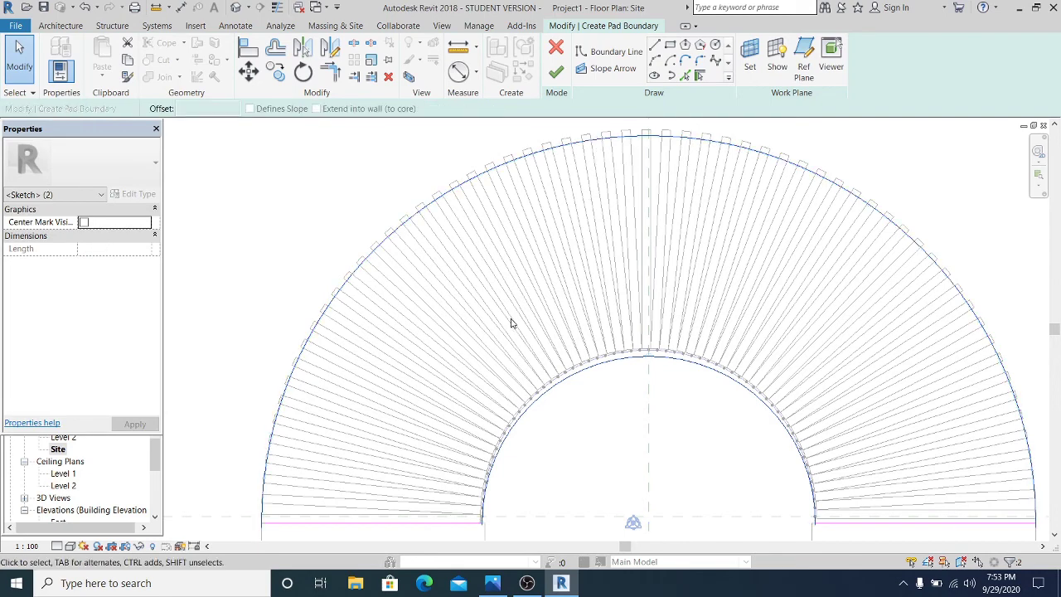
scroll(634, 372, up, 3)
scroll(697, 420, up, 1)
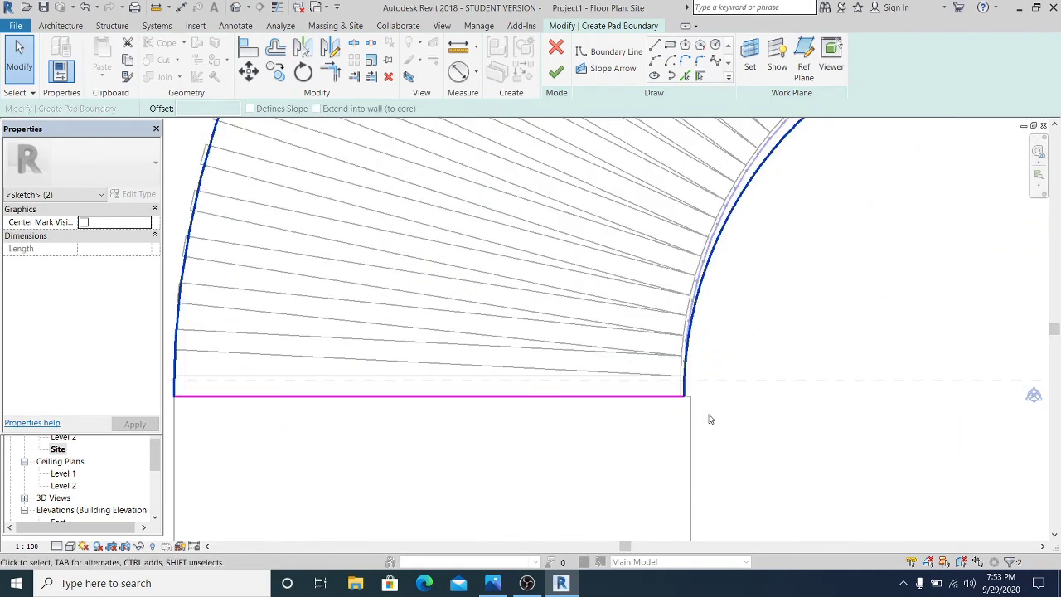
middle_drag(714, 414, 711, 397)
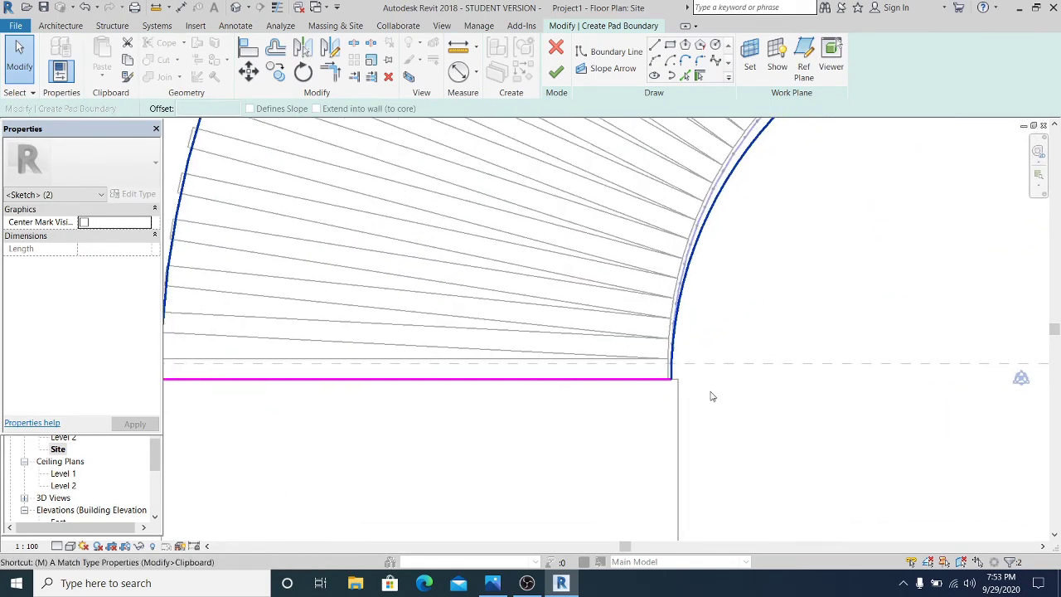
key(m)
key(v)
click(672, 381)
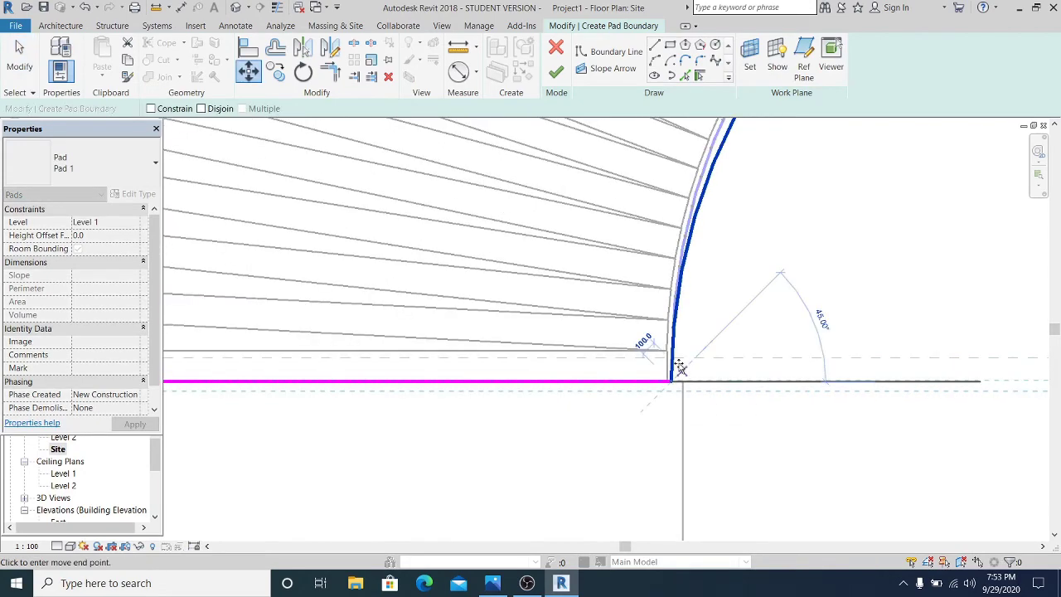
click(678, 366)
scroll(701, 415, down, 2)
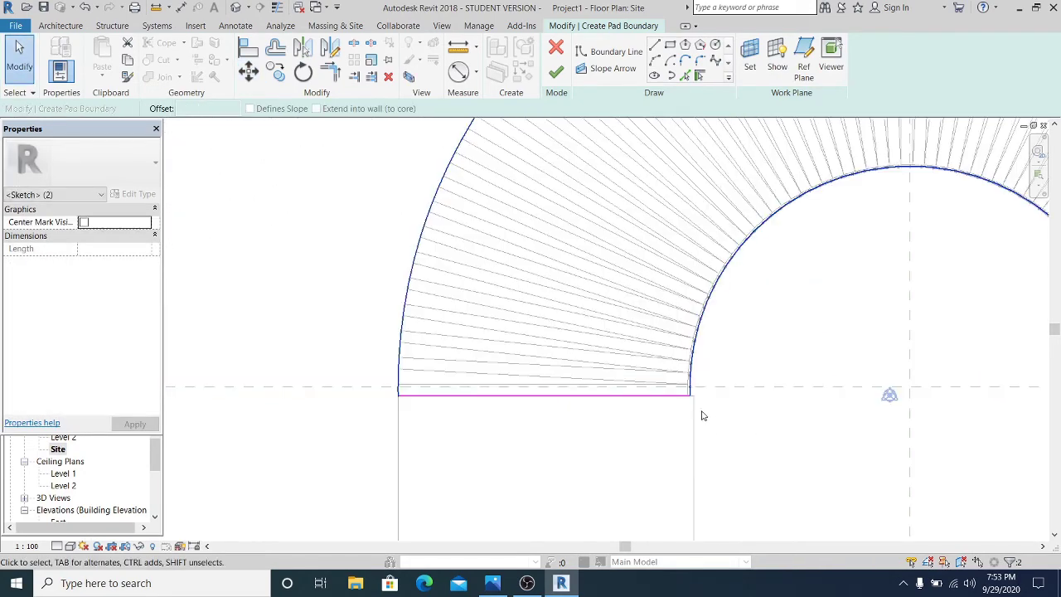
Step: Check the shifted arcs against the slats at both ends and finish the pad boundary
scroll(702, 414, down, 2)
middle_drag(719, 412, 584, 383)
scroll(556, 376, up, 3)
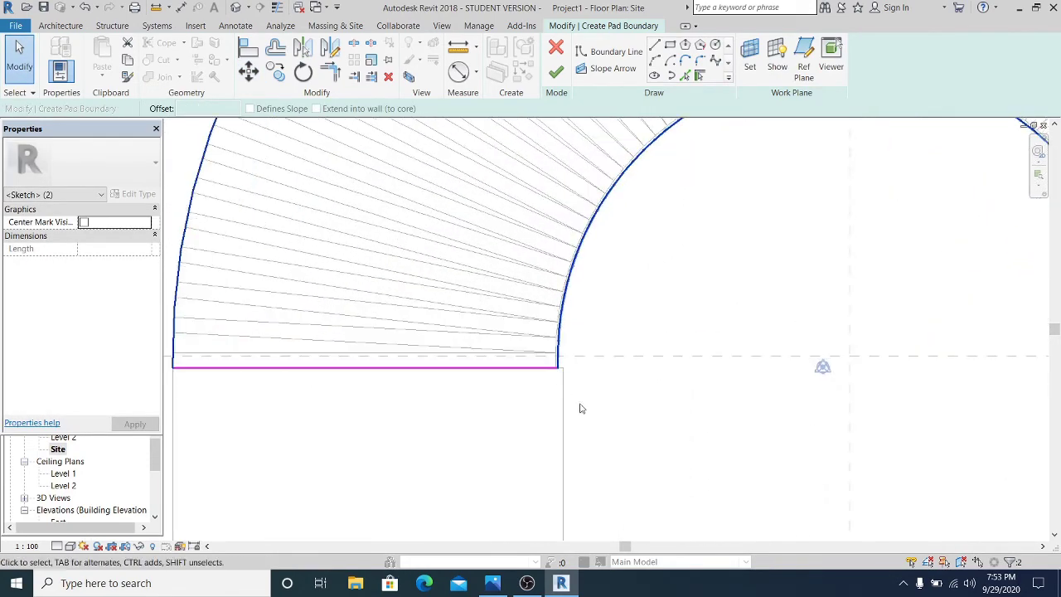
scroll(653, 412, down, 4)
middle_drag(992, 414, 873, 401)
scroll(835, 322, up, 3)
middle_drag(815, 310, 835, 433)
scroll(833, 407, down, 4)
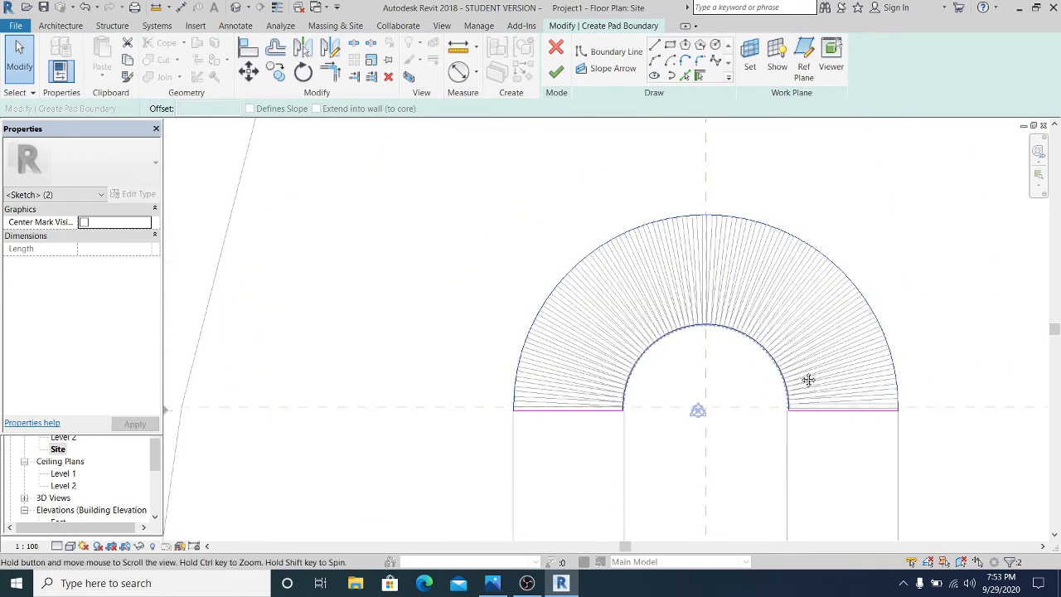
middle_drag(807, 378, 779, 300)
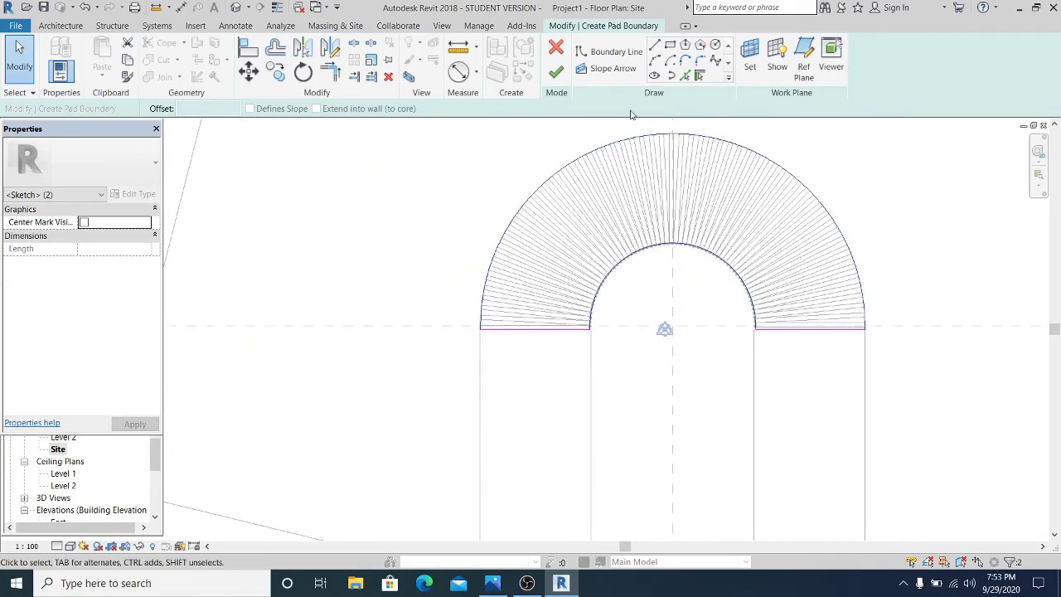
click(553, 72)
scroll(571, 365, down, 3)
click(922, 269)
middle_drag(923, 269, 885, 317)
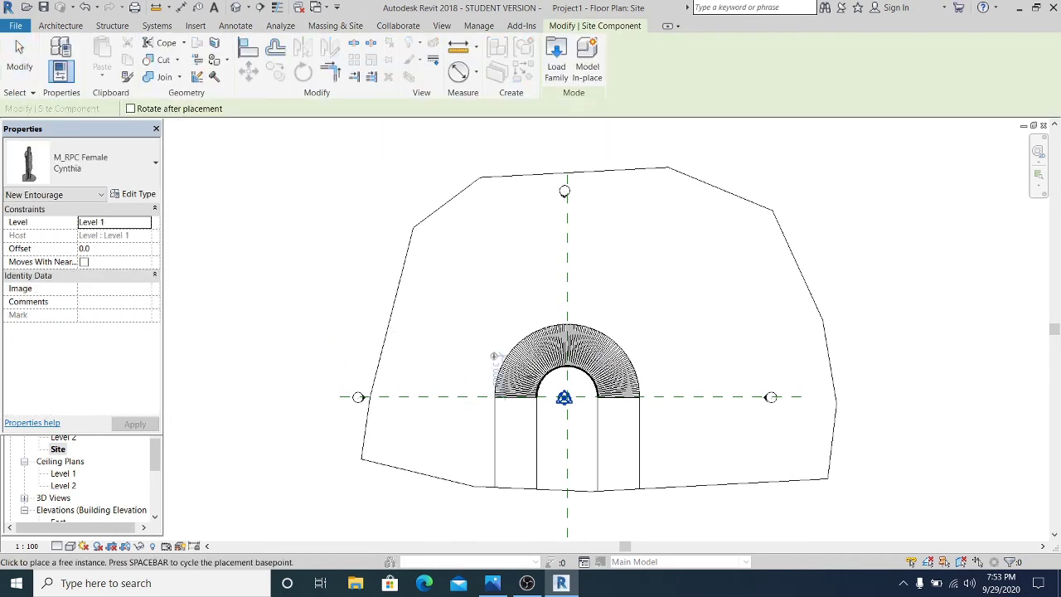
Step: Place three M_RPC Female Cynthia figures on the left path strip, just below the semicircle
scroll(513, 432, up, 3)
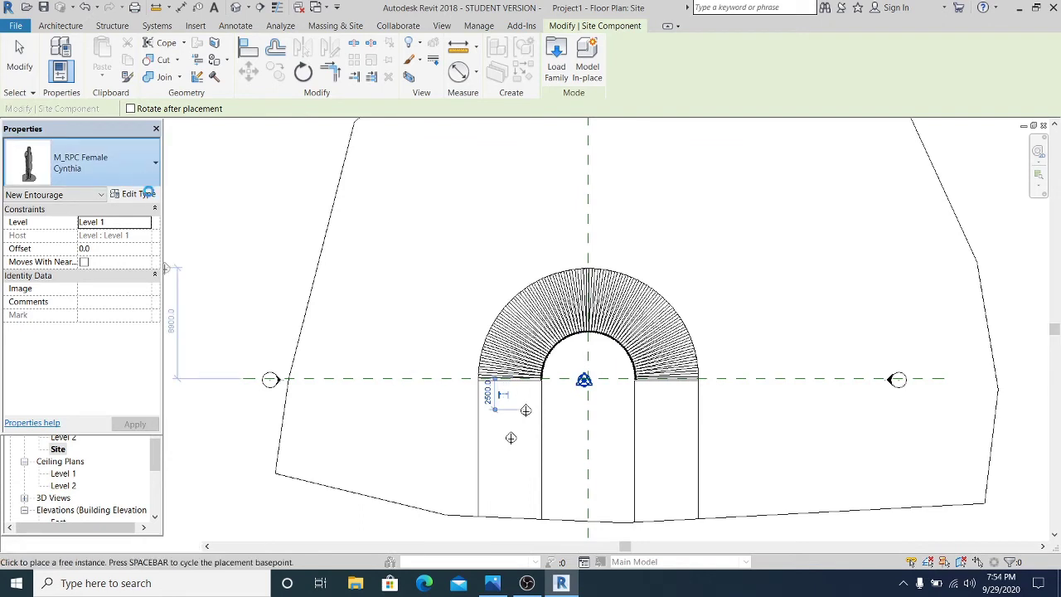
click(128, 166)
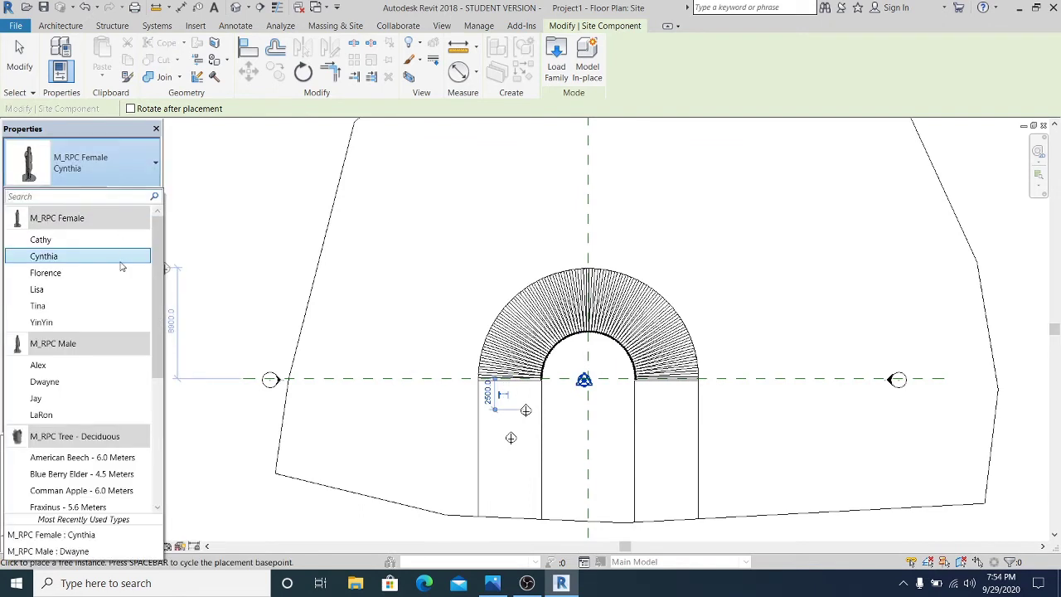
mouse_move(114, 348)
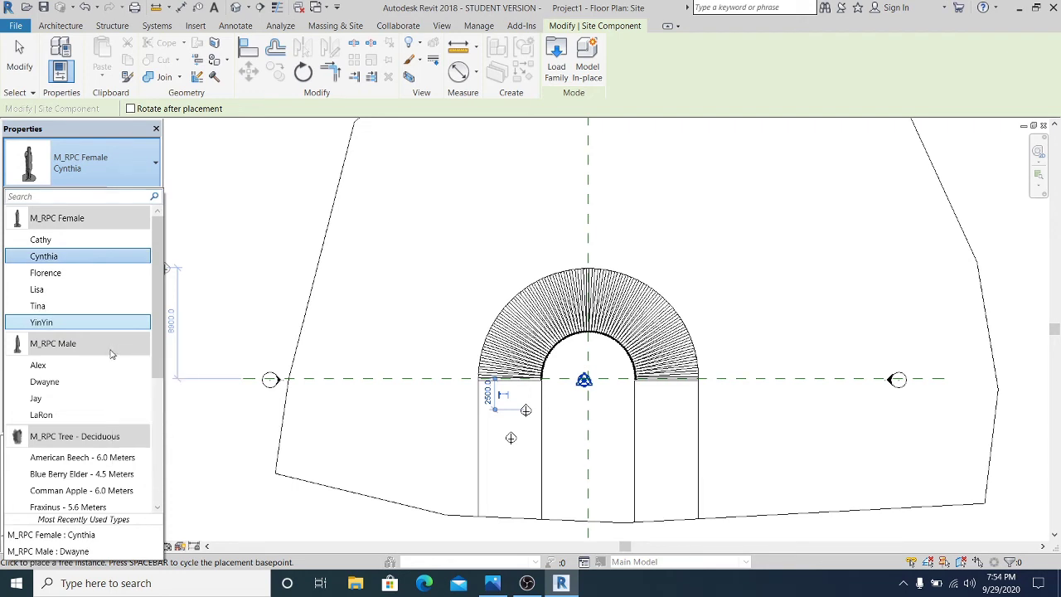
scroll(510, 417, up, 5)
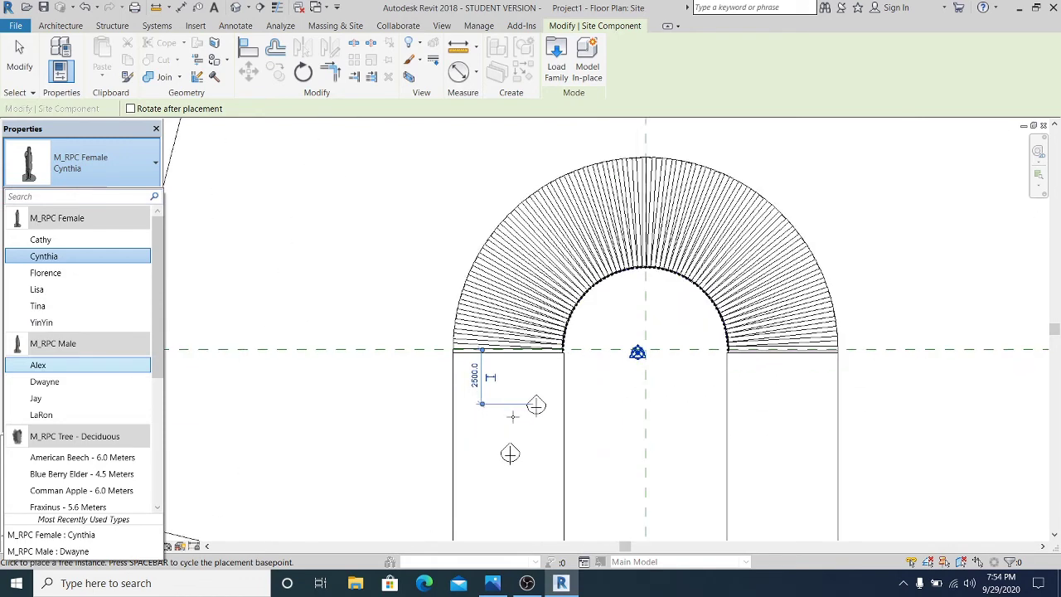
click(495, 428)
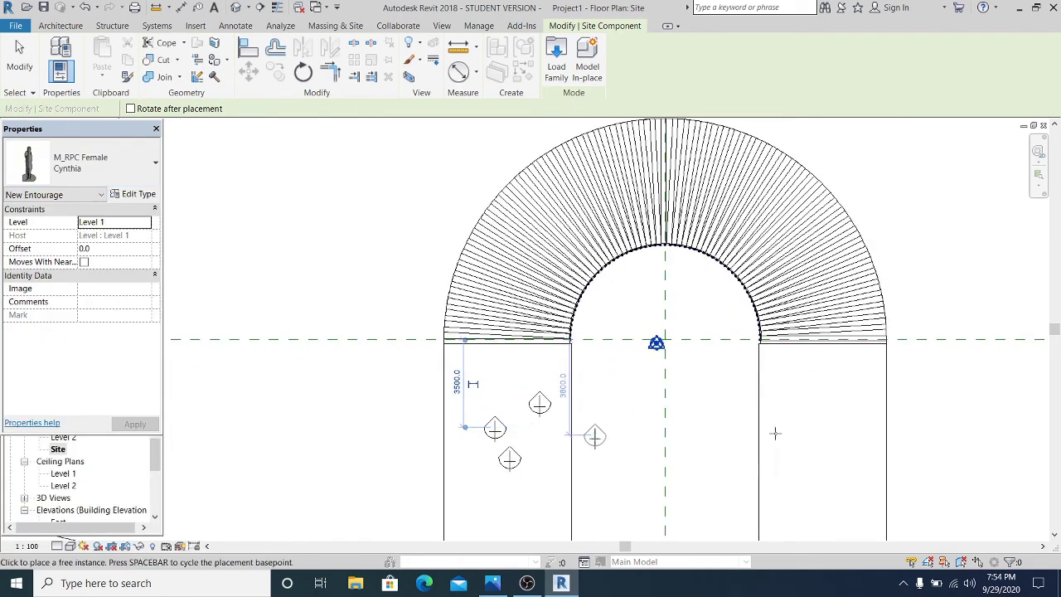
Step: Place two more M_RPC Female Cynthia figures on the right path strip and end component placement
click(846, 393)
click(837, 441)
scroll(740, 372, down, 3)
click(19, 58)
scroll(582, 266, down, 2)
scroll(547, 398, down, 2)
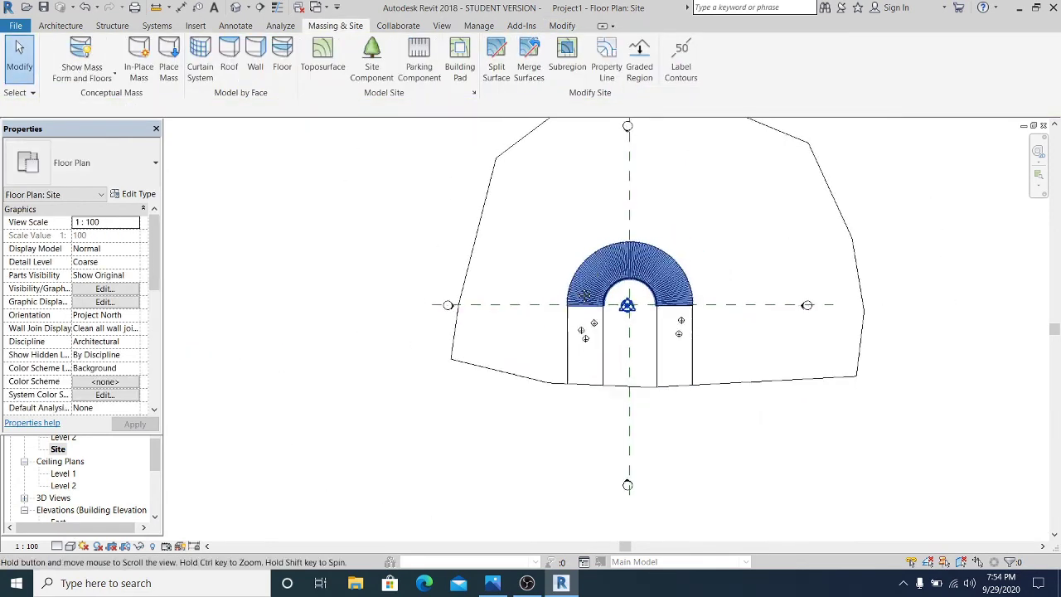
Step: Place three American Beech - 6.0 Meters trees behind the semicircle, one to its left and two to its right, and end placement
click(371, 58)
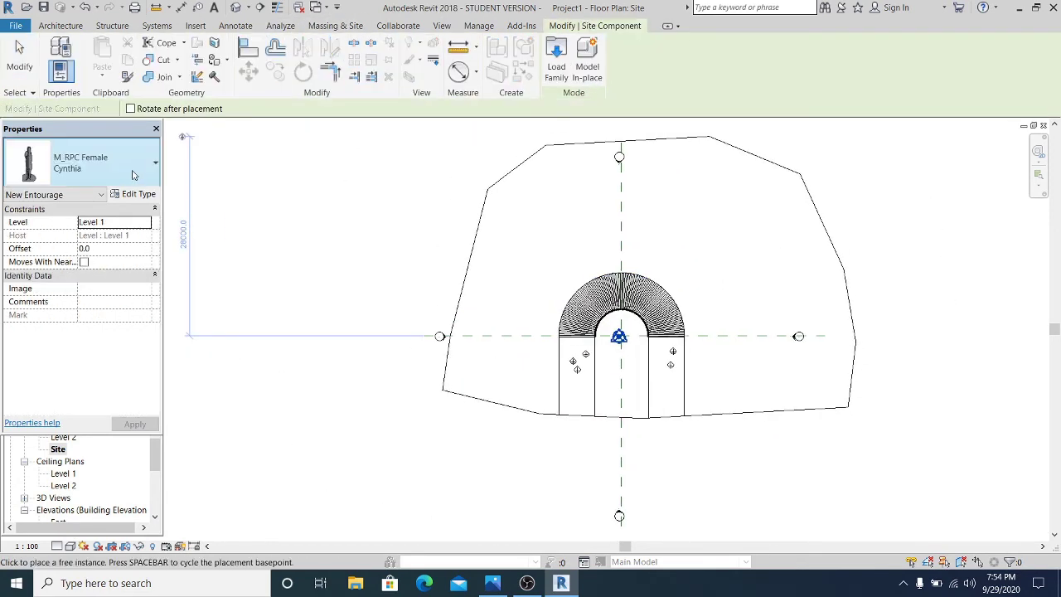
click(148, 170)
scroll(103, 332, down, 2)
scroll(107, 352, down, 2)
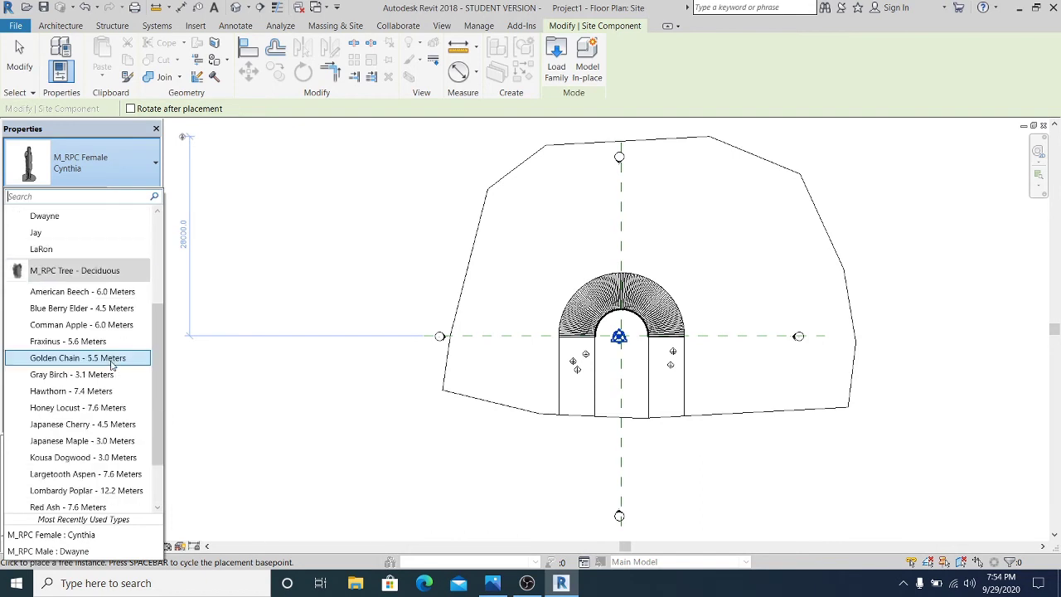
click(100, 288)
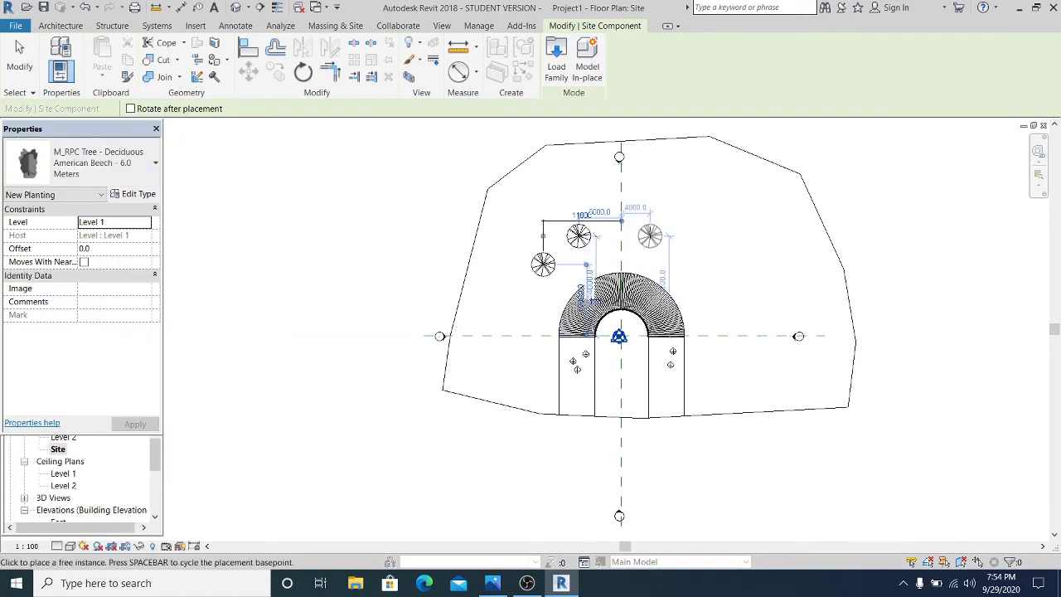
click(650, 236)
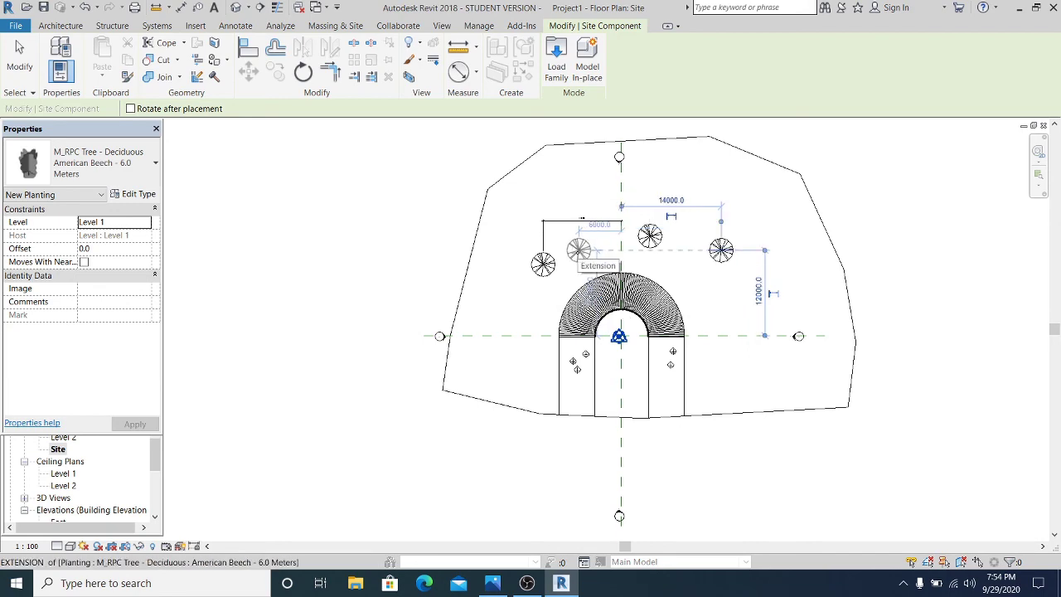
key(Escape)
key(Escape)
Step: Delete the stray linear dimension between the left beech tree and the vertical centre line
click(537, 222)
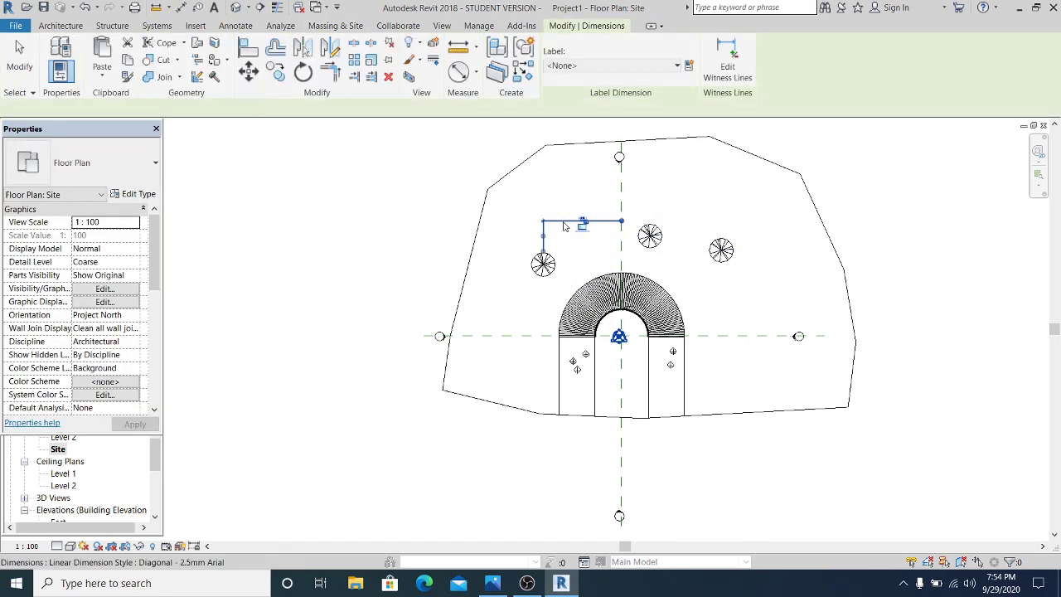
click(96, 163)
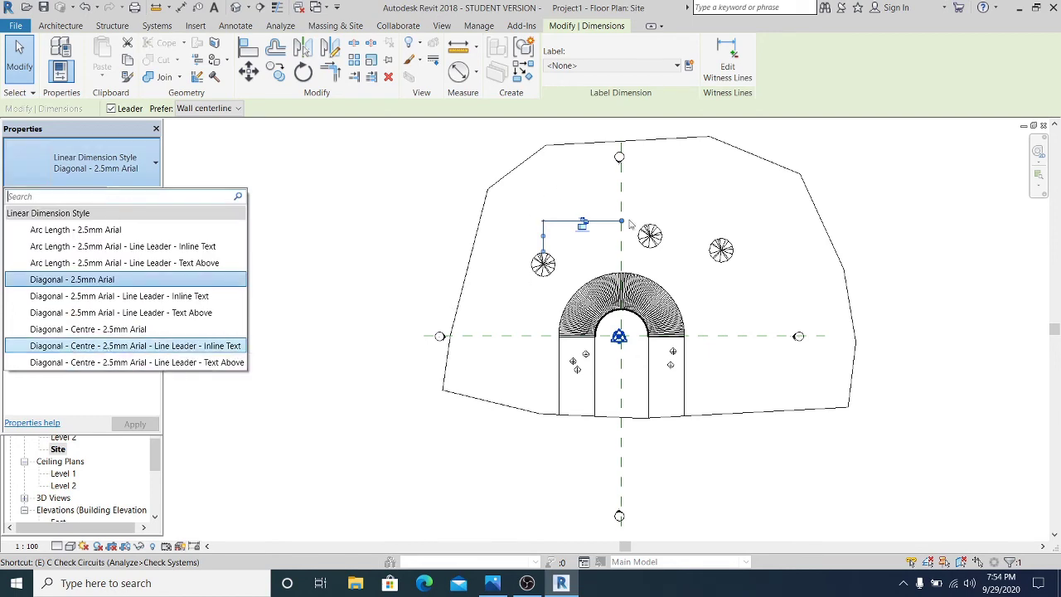
click(575, 188)
click(578, 221)
key(d)
key(e)
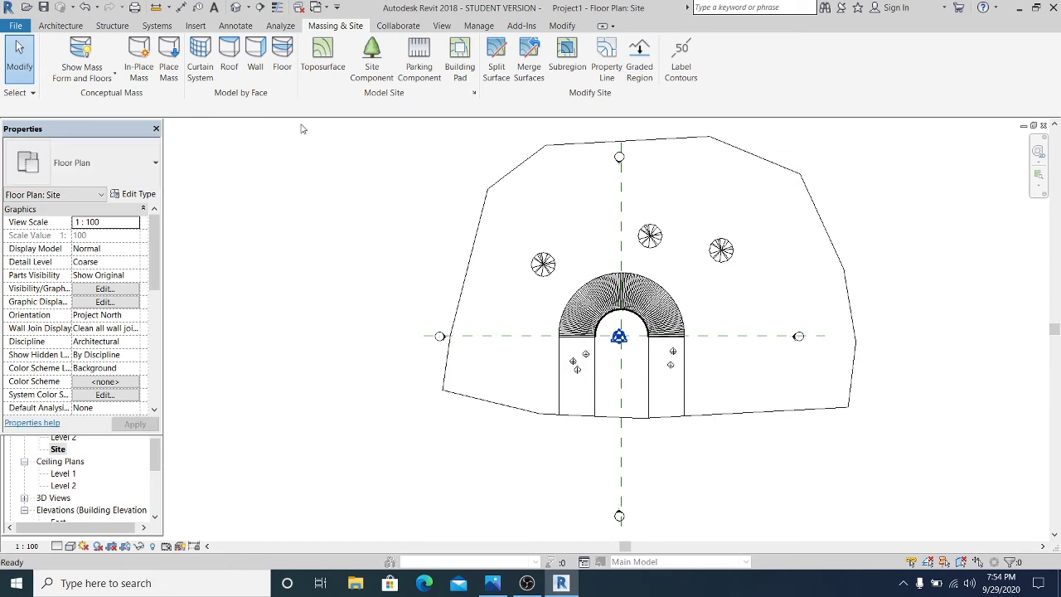
Step: Place three Largetooth Aspen - 7.6 Meters trees in a row behind the beeches and end placement
click(372, 58)
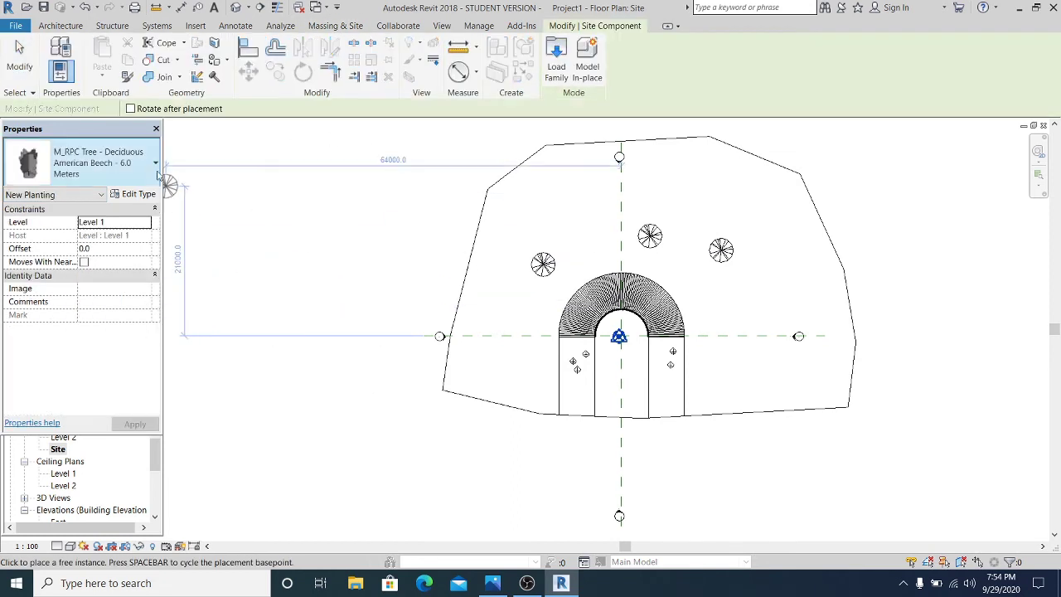
click(146, 170)
scroll(106, 483, down, 1)
scroll(106, 482, down, 2)
click(82, 390)
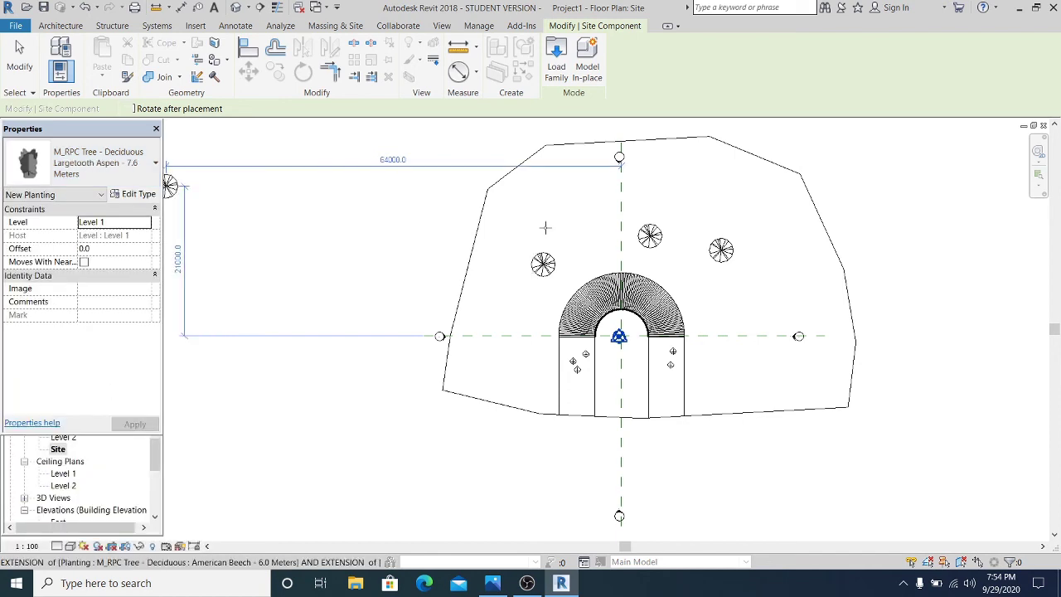
click(543, 213)
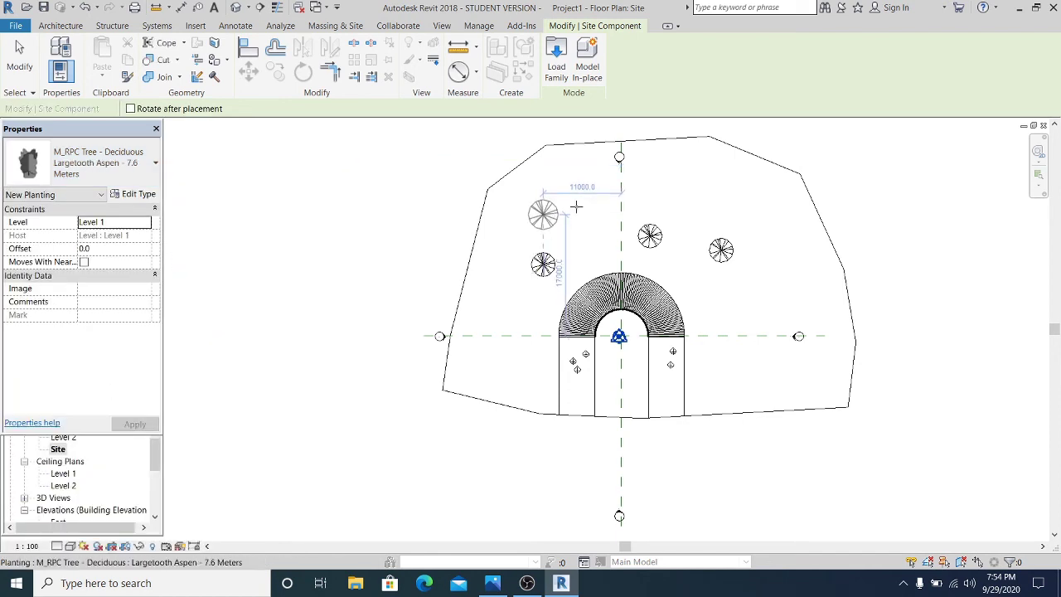
click(642, 193)
click(699, 206)
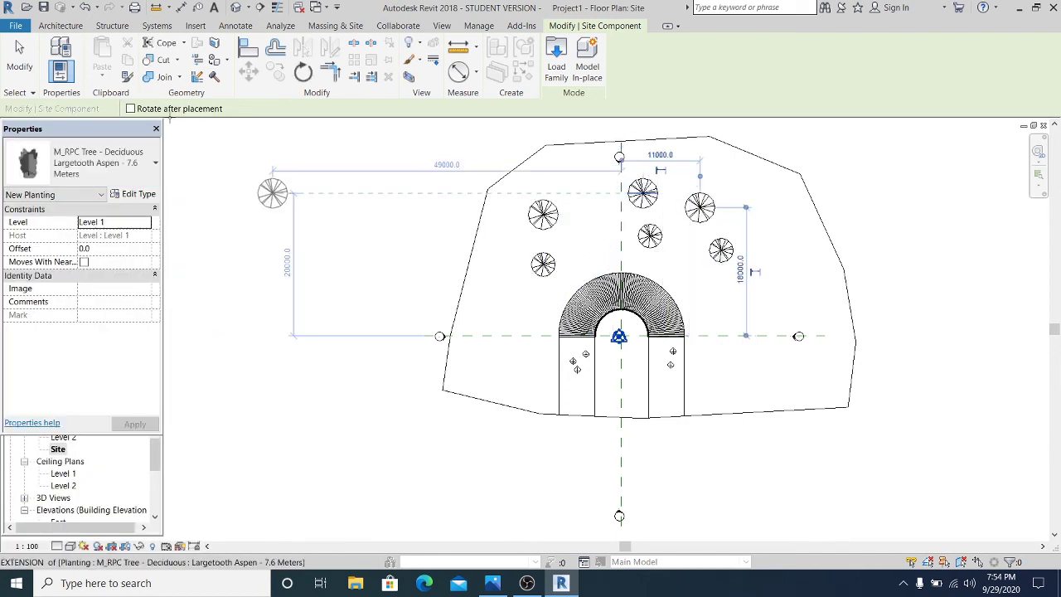
click(20, 60)
Step: Create a perspective camera view from outside the site's lower-right edge, aimed across the semicircle at the upper-left trees
middle_drag(603, 392, 551, 384)
scroll(551, 383, down, 1)
scroll(634, 385, up, 1)
middle_drag(646, 338, 615, 412)
scroll(615, 413, up, 1)
middle_drag(615, 344, 614, 293)
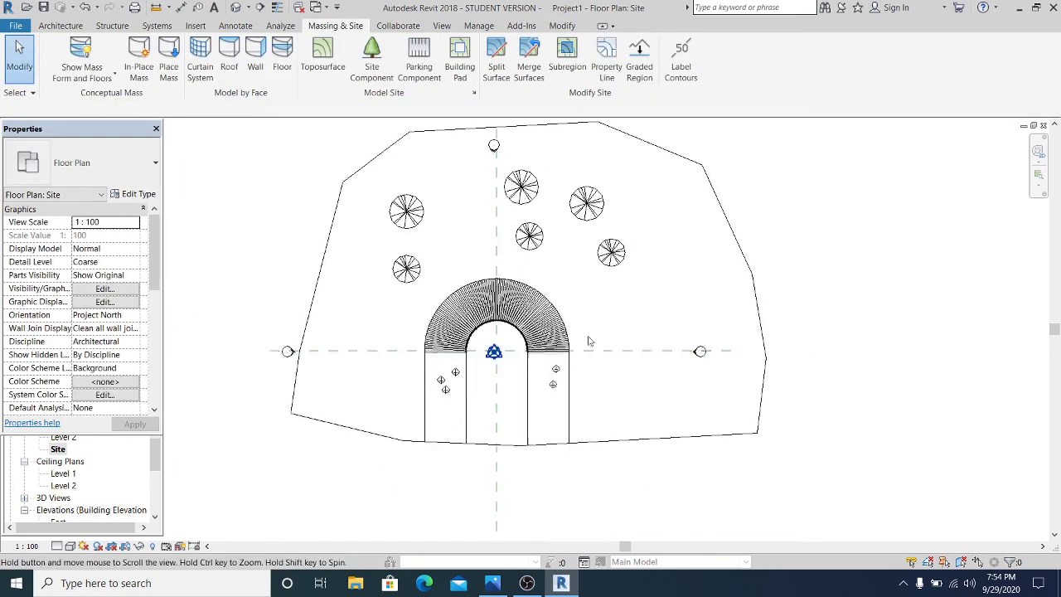
click(247, 7)
click(252, 38)
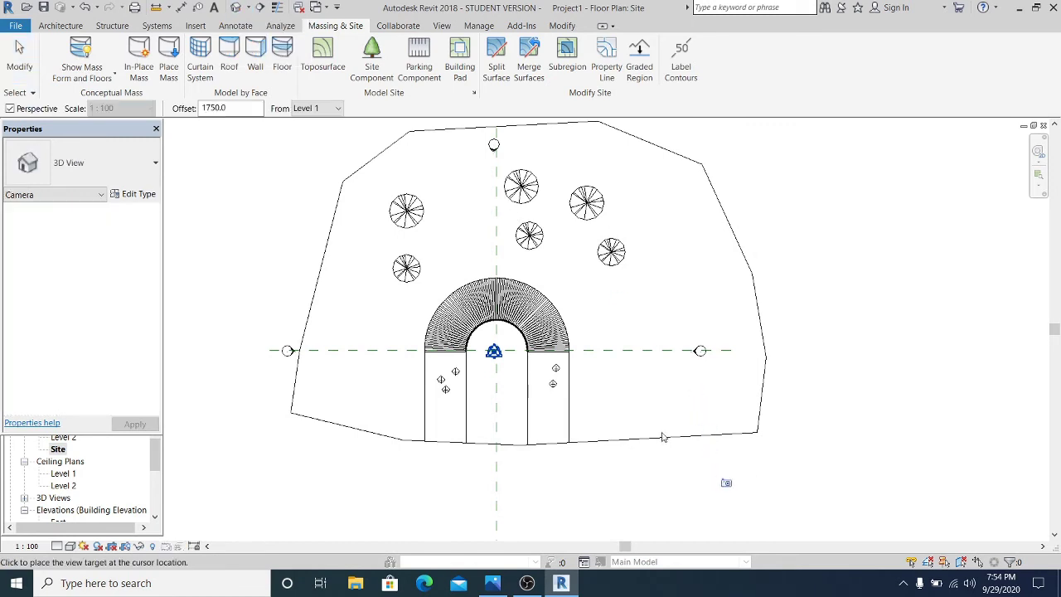
click(420, 208)
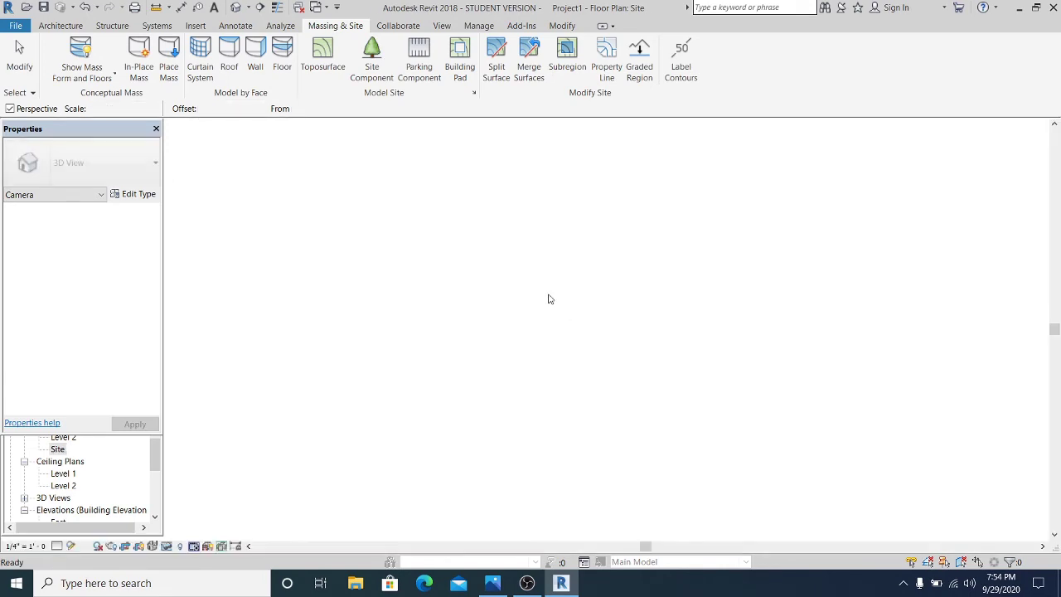
Step: Tighten the camera view's crop region by moving its bottom, right and top edges inward around the structure, and deselect it
scroll(533, 470, down, 2)
click(535, 474)
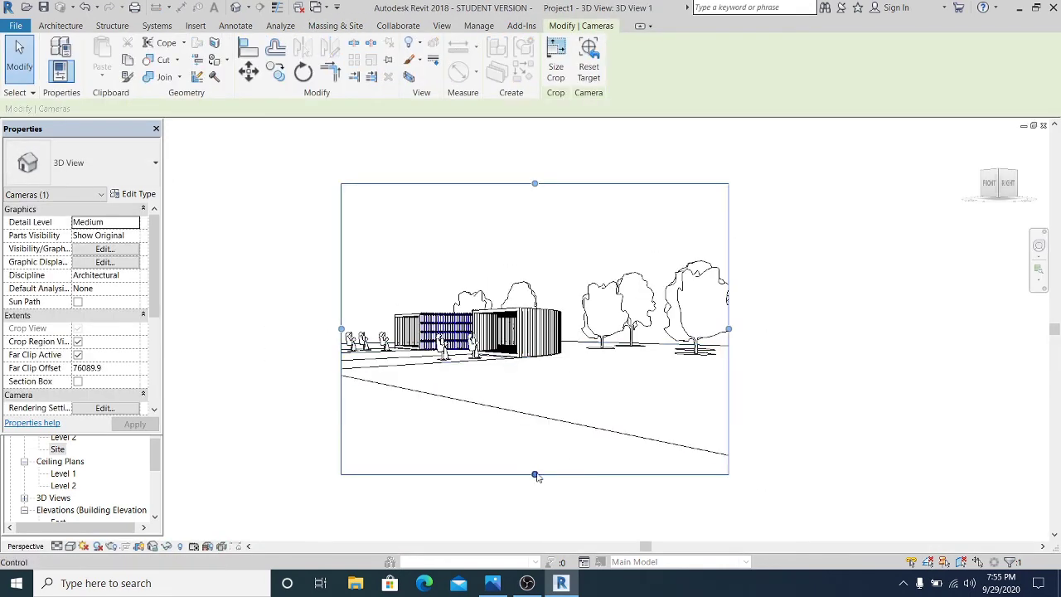
drag(534, 475, 537, 389)
drag(728, 287, 695, 287)
drag(518, 185, 518, 252)
click(613, 177)
scroll(387, 394, up, 5)
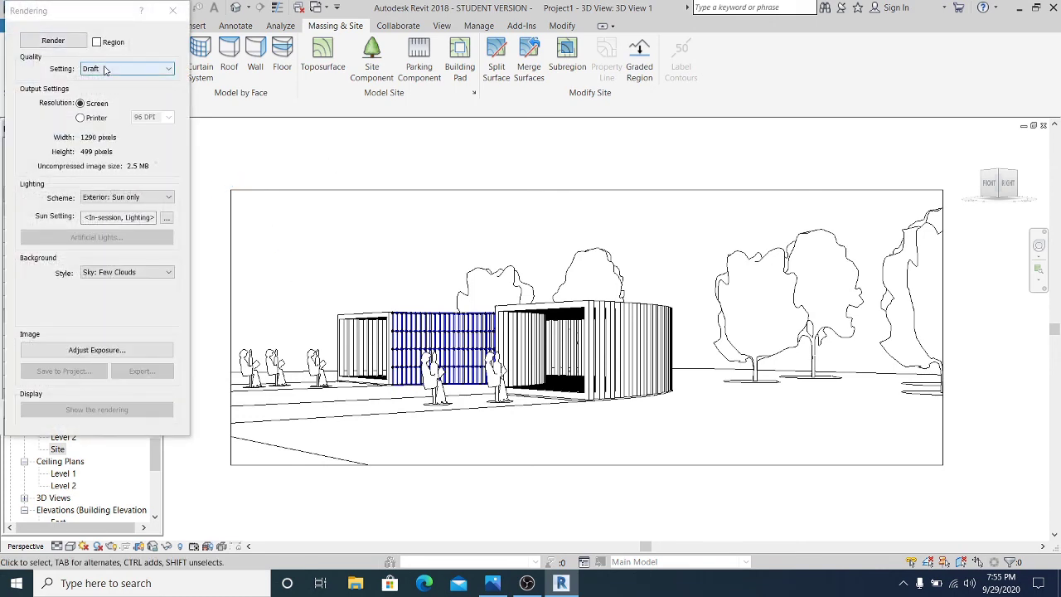
Step: Set the rendering quality to Medium and the background style to Sky: Very Few Clouds
click(105, 68)
click(104, 98)
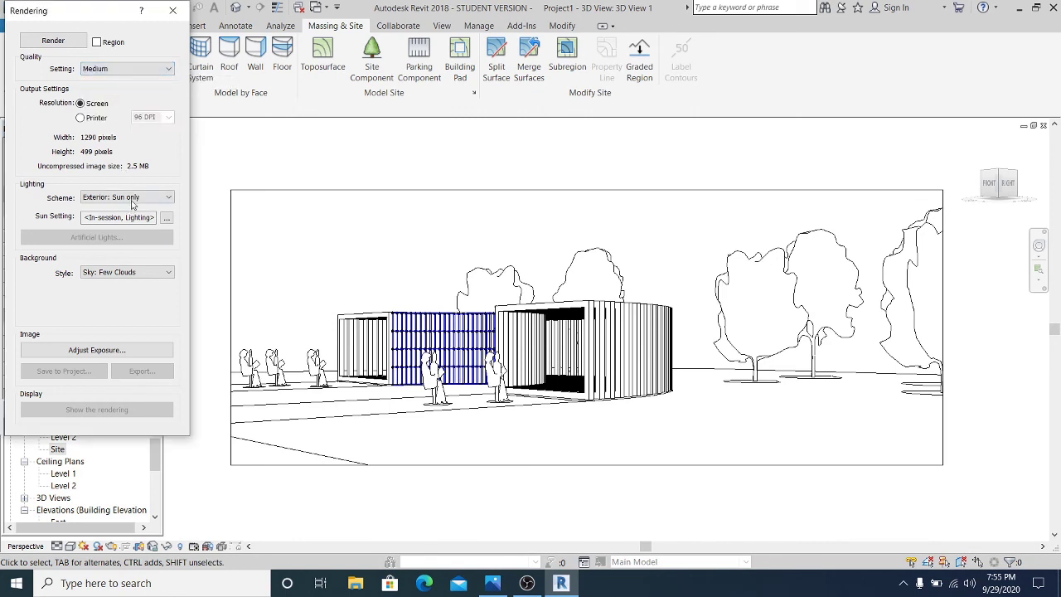
click(132, 273)
click(153, 296)
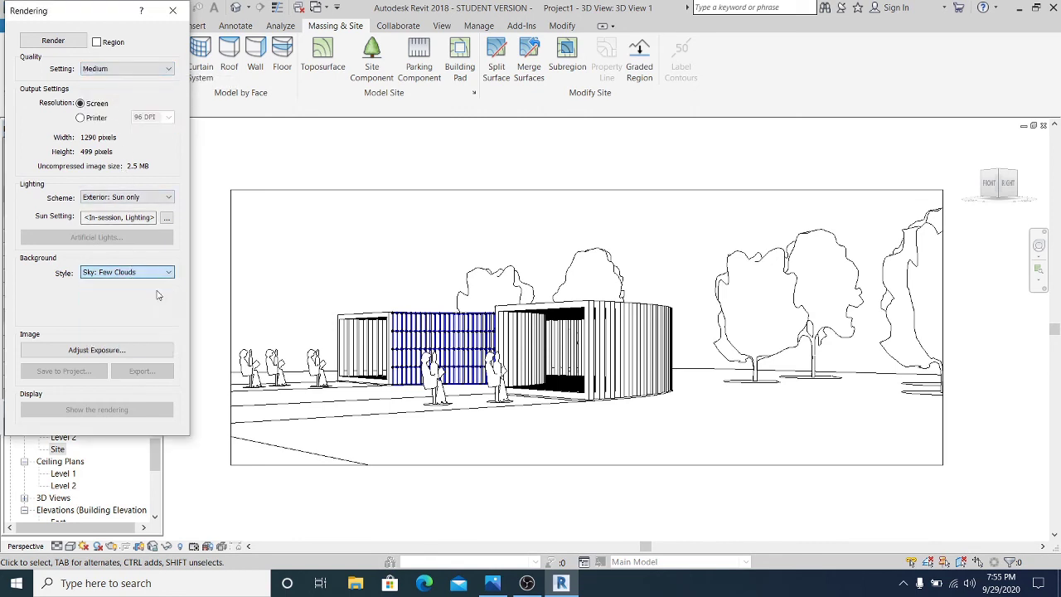
Step: Set the exposure's shadows to 0.10 and saturation to 2.00, apply them, and render the camera view
click(124, 350)
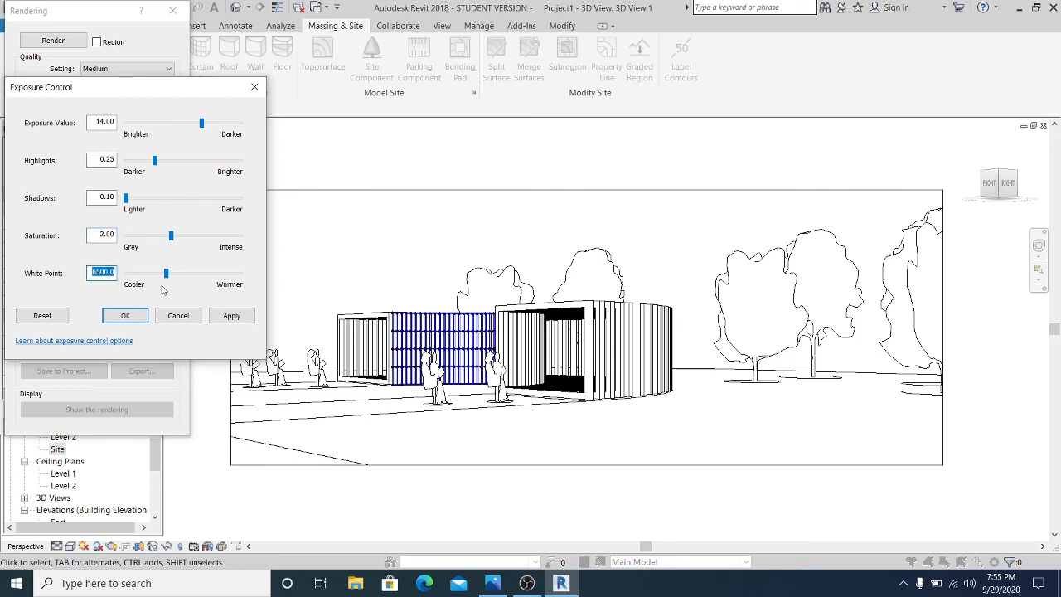
click(233, 316)
click(125, 316)
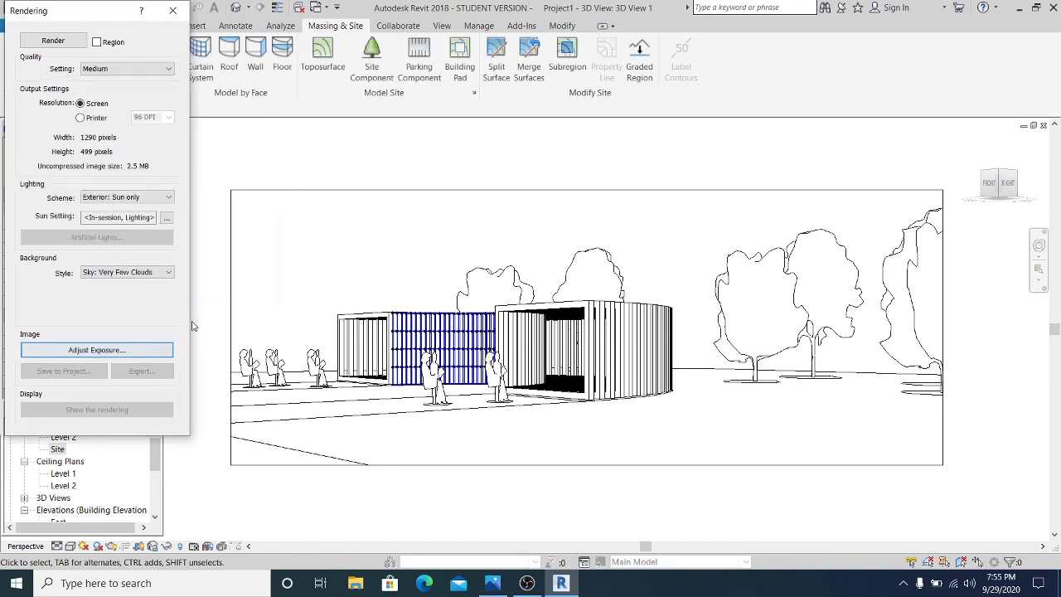
click(53, 43)
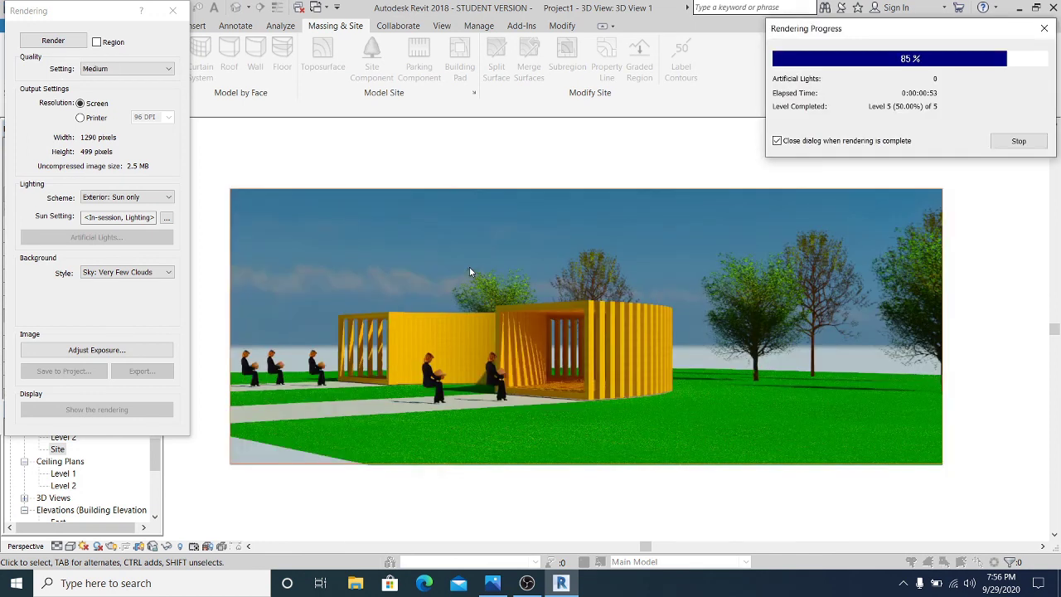
Step: Examine the rendered image closely, including the slatted structure, seated figures, paths, grass and trees
scroll(469, 272, up, 2)
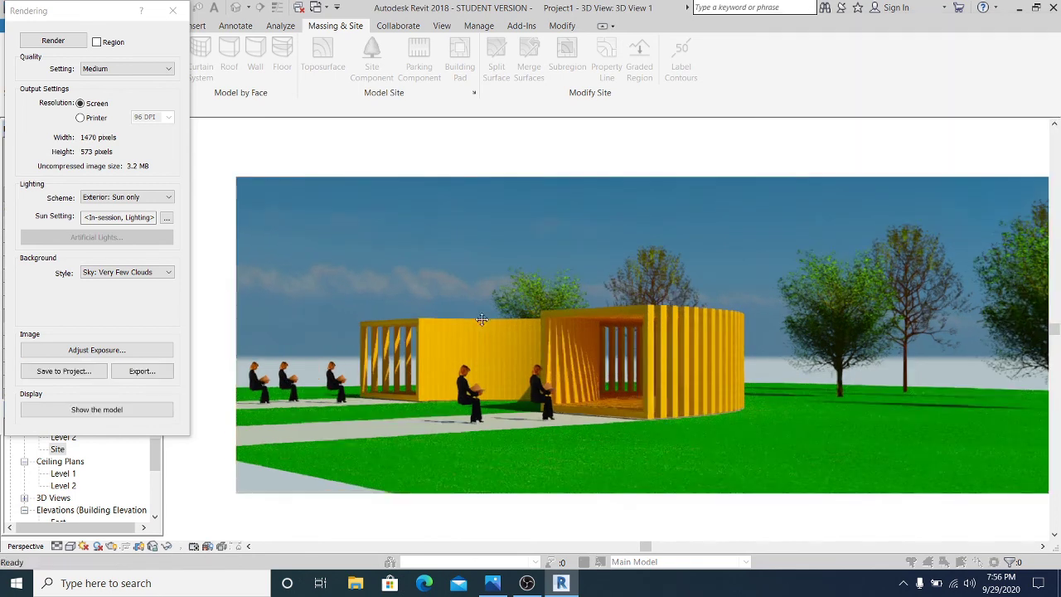
middle_drag(503, 291, 492, 293)
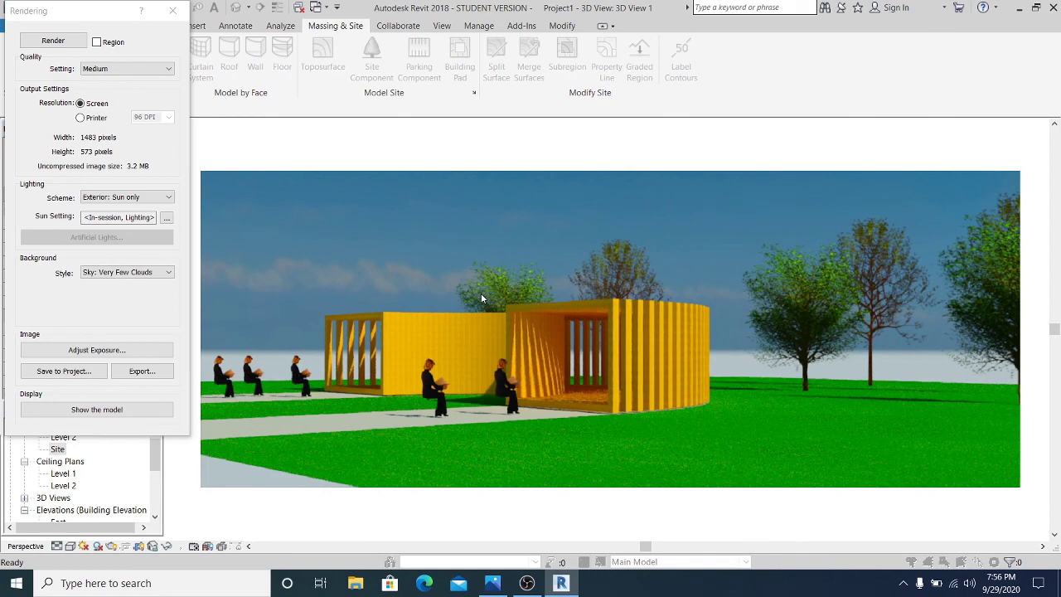
scroll(432, 363, up, 1)
middle_drag(432, 363, 481, 362)
scroll(543, 406, up, 1)
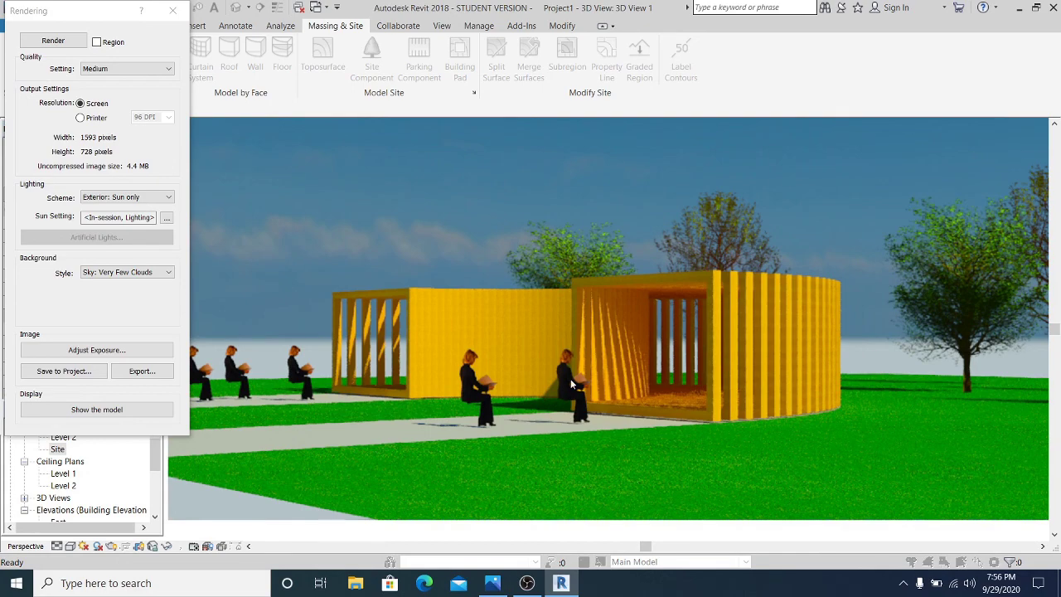
scroll(476, 388, up, 2)
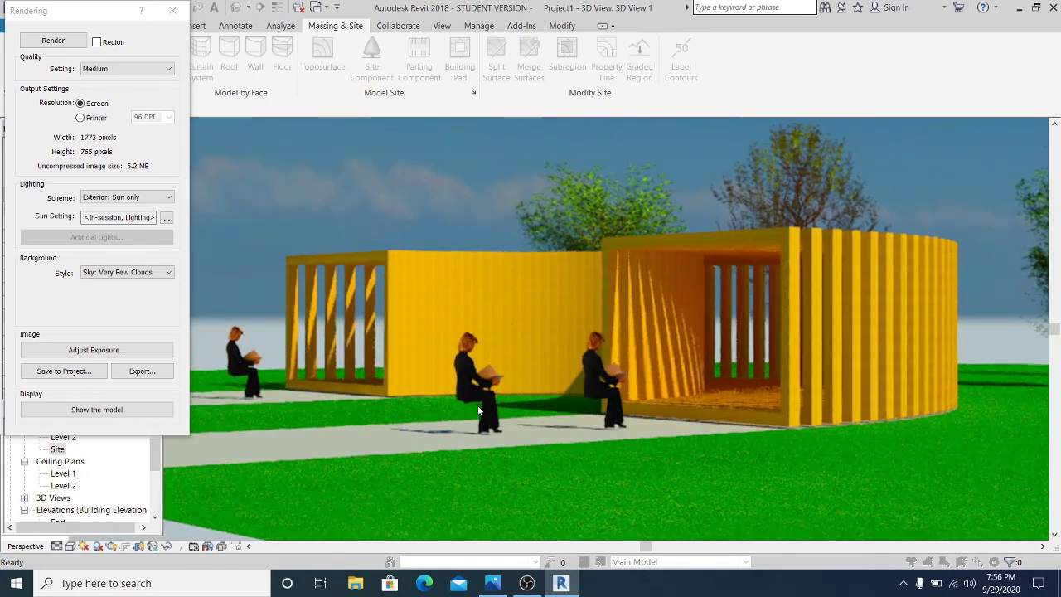
scroll(476, 401, down, 3)
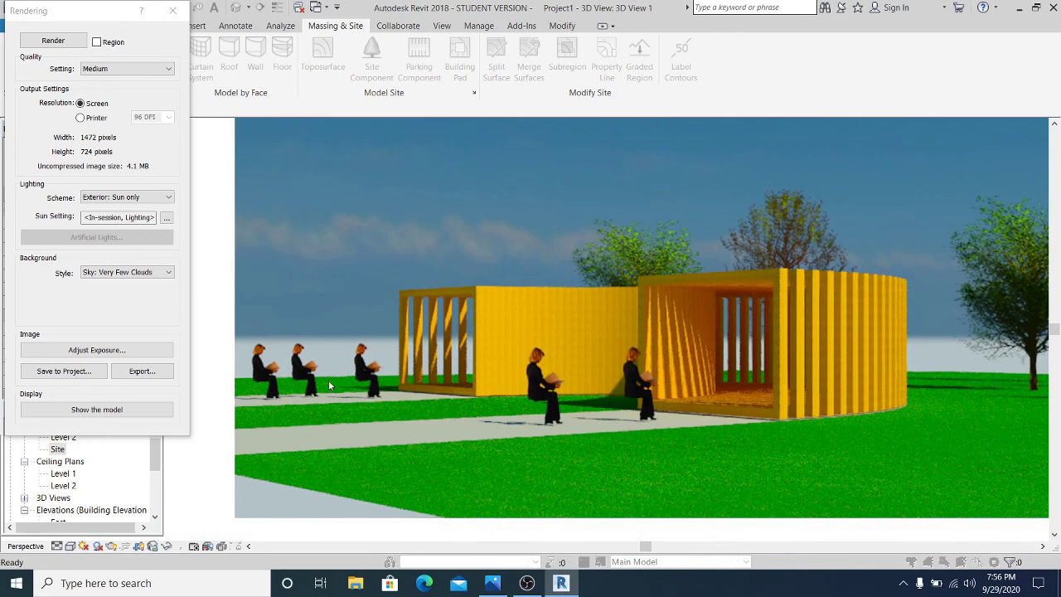
middle_drag(608, 372, 557, 340)
scroll(531, 342, down, 1)
scroll(553, 356, up, 1)
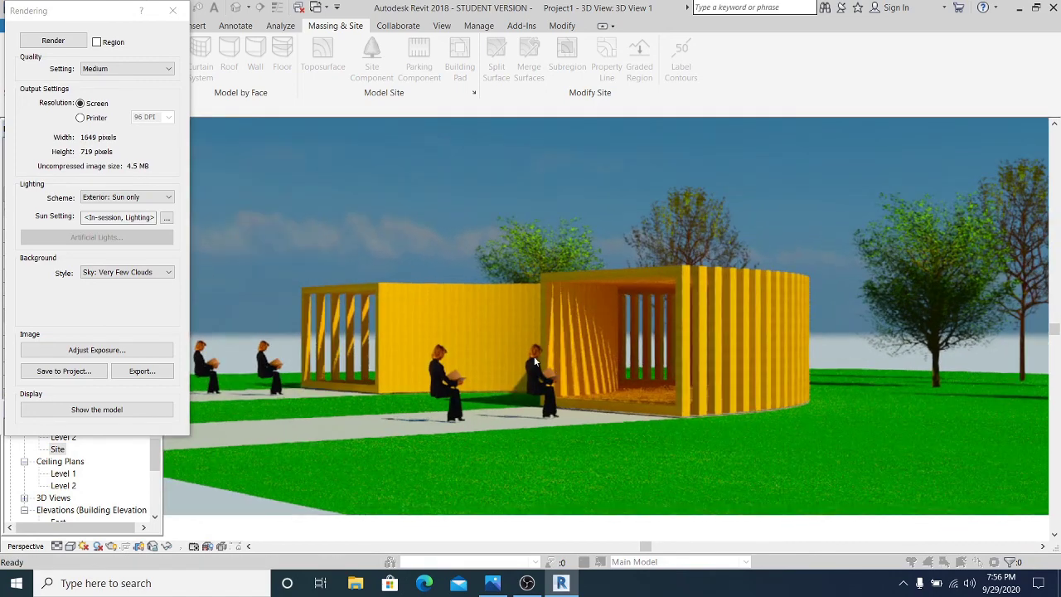
scroll(619, 303, down, 1)
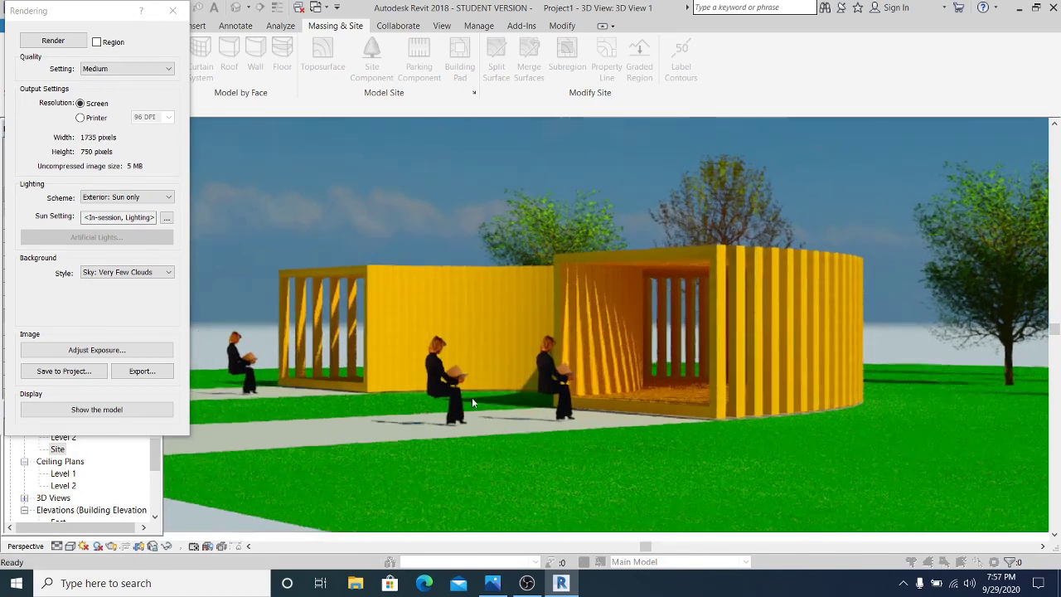
middle_drag(564, 367, 543, 371)
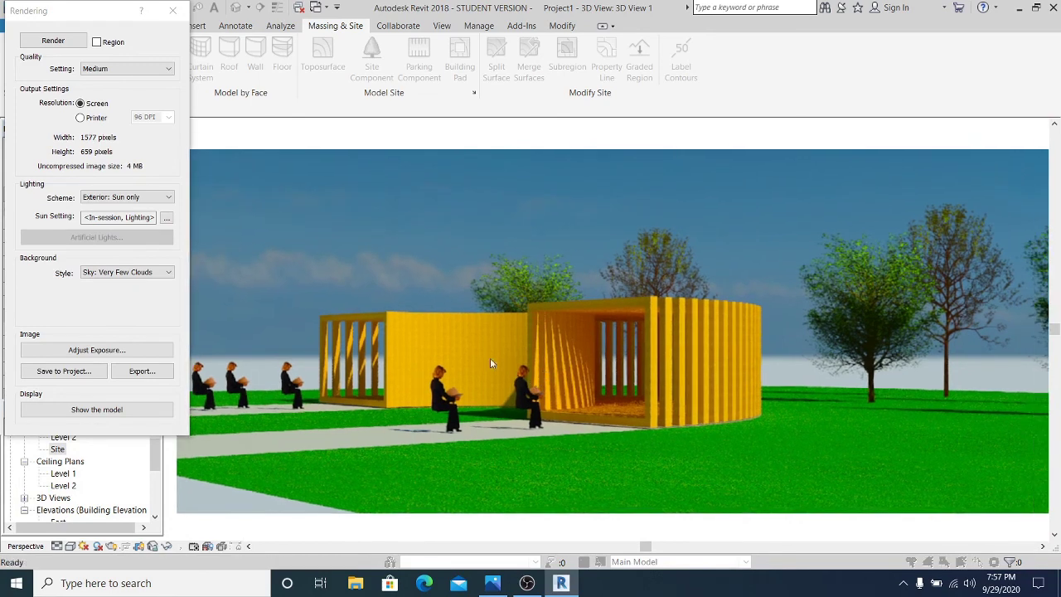
scroll(473, 355, down, 1)
mouse_move(467, 347)
middle_down()
mouse_move(460, 353)
mouse_move(473, 346)
middle_up()
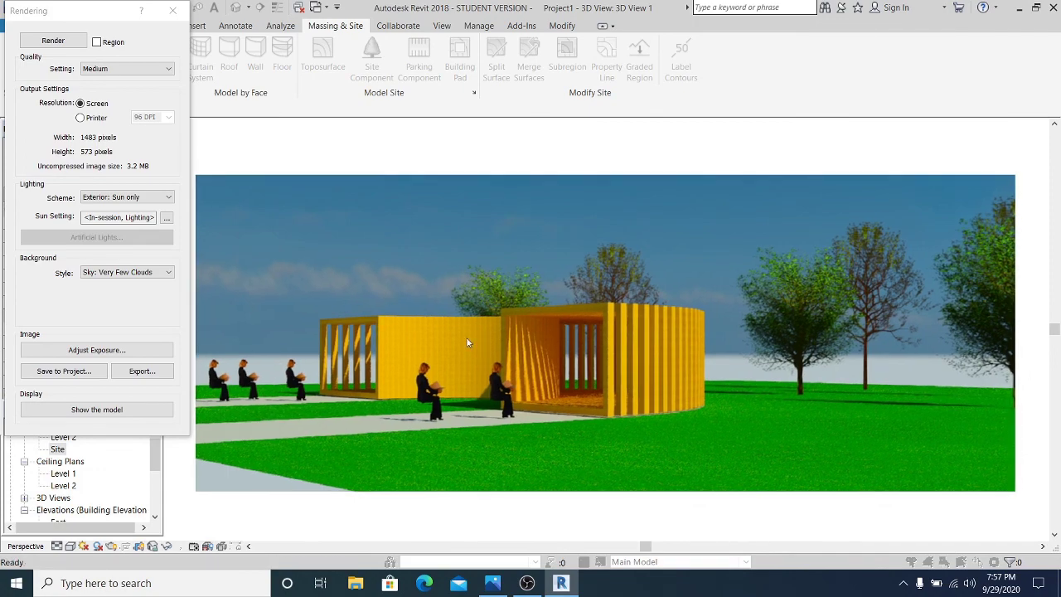
scroll(466, 336, up, 1)
middle_drag(464, 338, 444, 335)
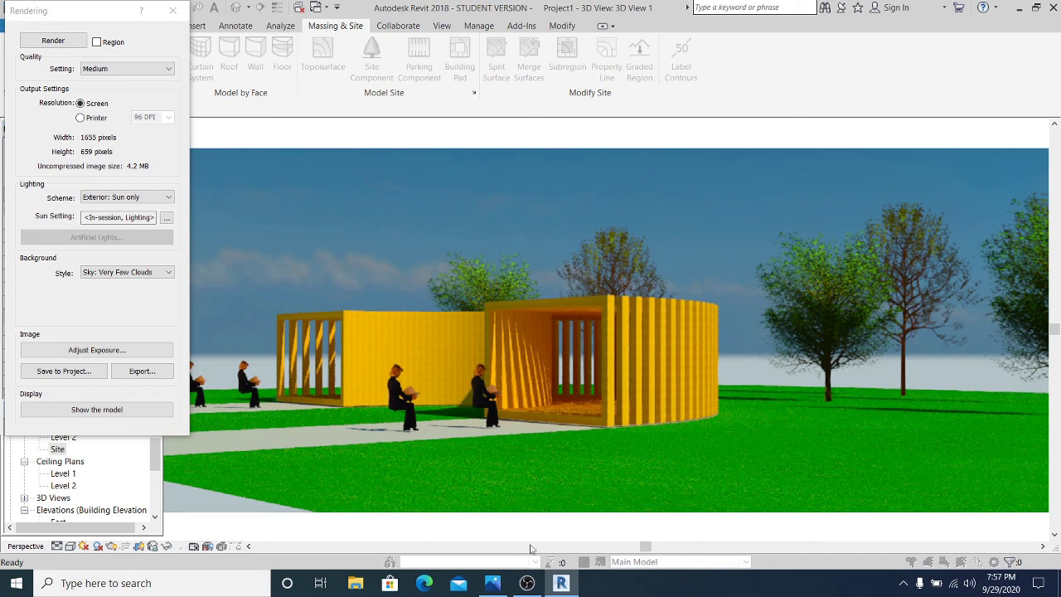
scroll(564, 415, down, 1)
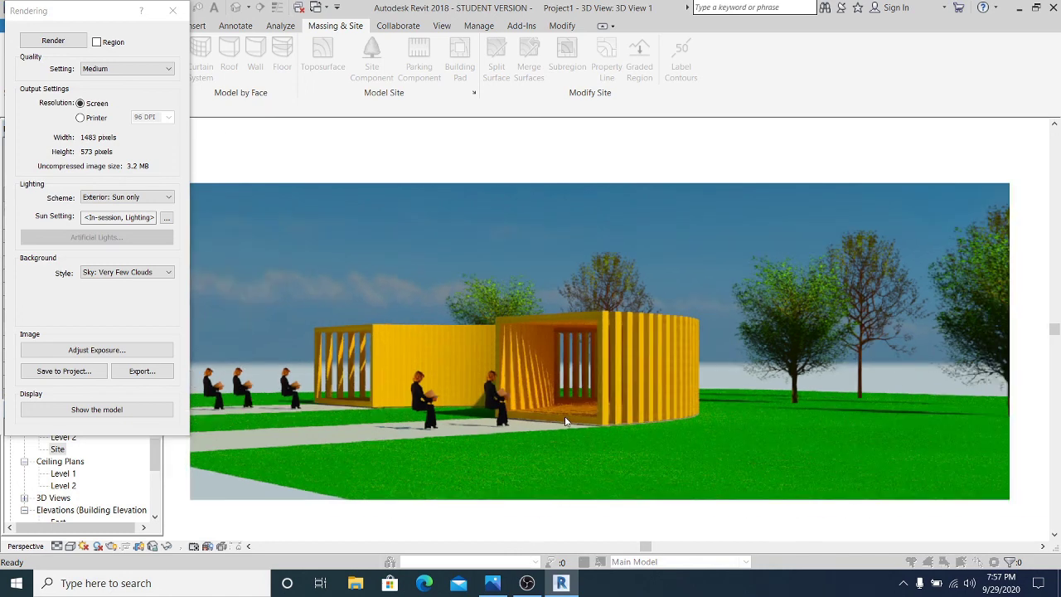
middle_drag(565, 416, 576, 423)
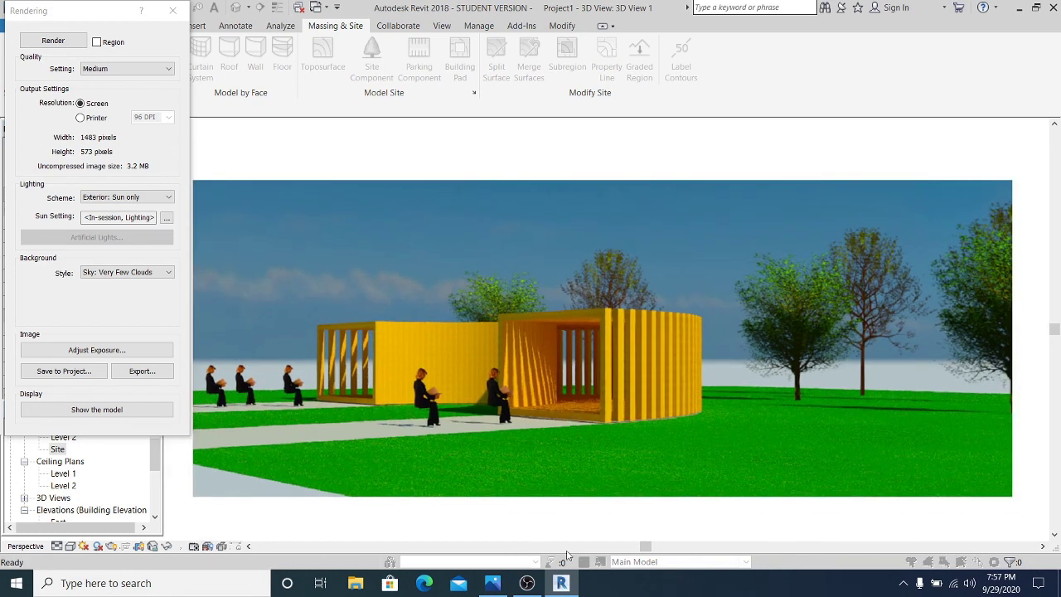